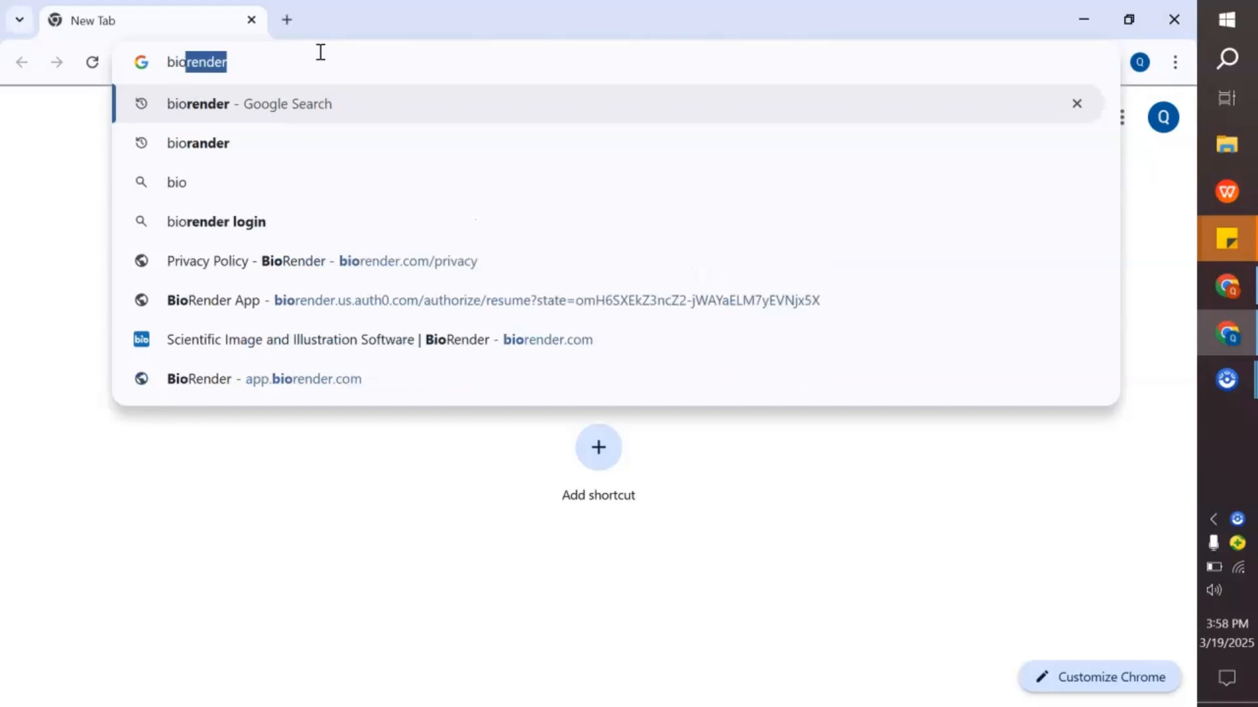
# - Search for biorender, open the BioRender website from the results and accept its cookie notice
pyautogui.press('Return')
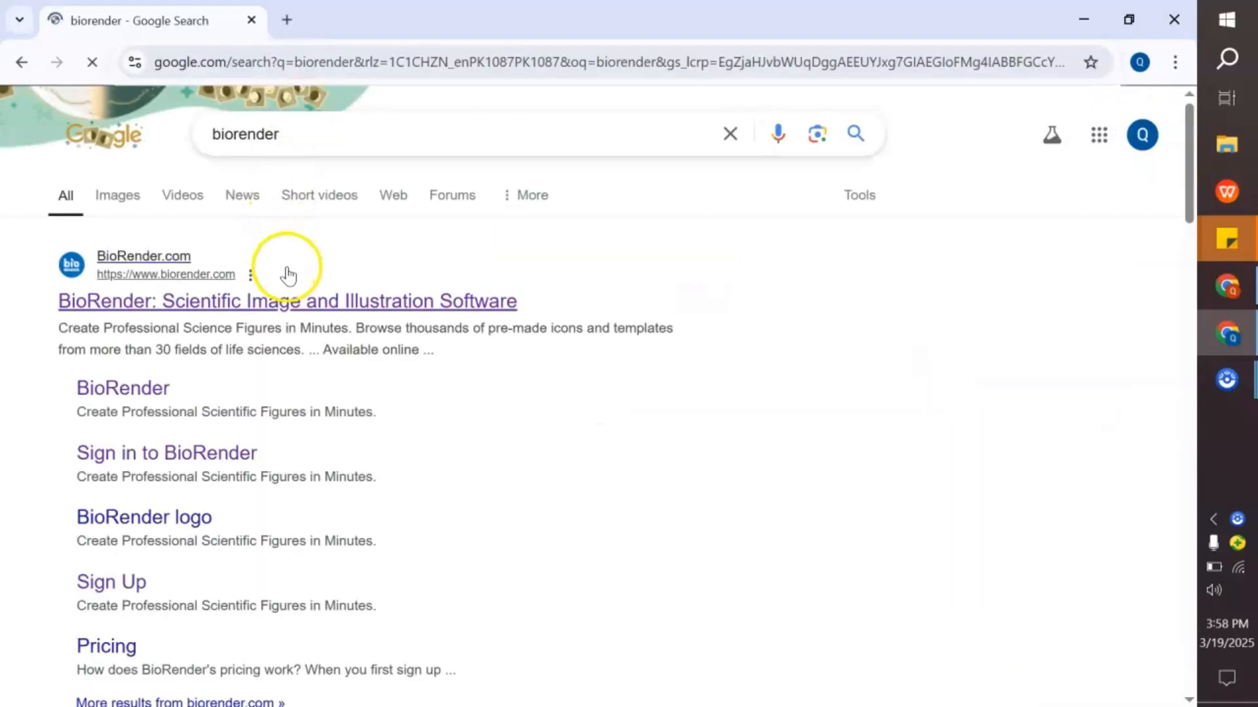
pyautogui.click(299, 304)
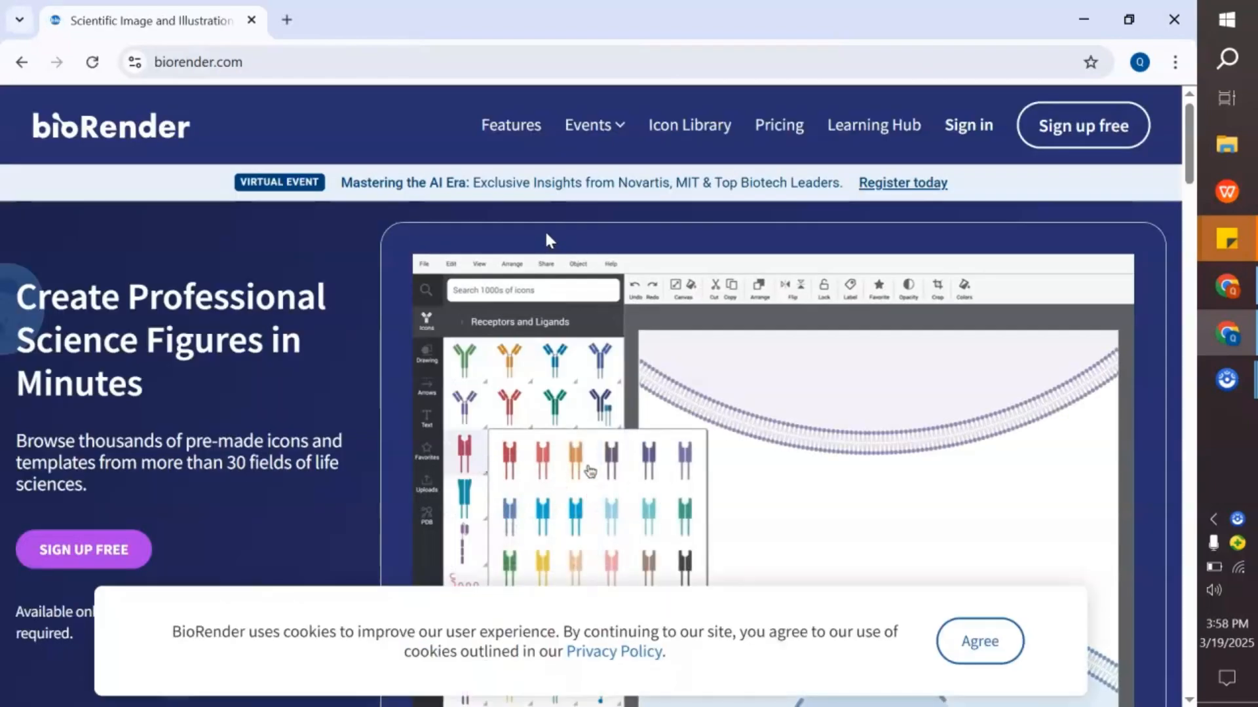
pyautogui.scroll(-4, 359, 387)
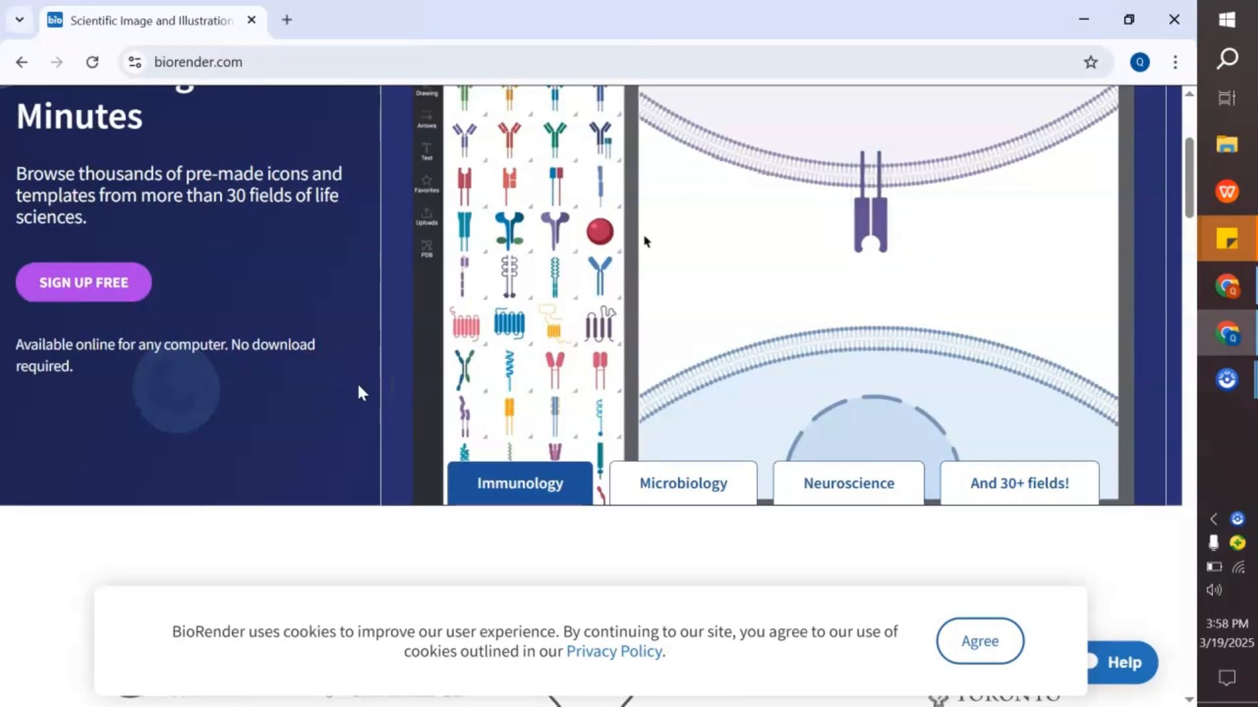
pyautogui.scroll(-2, 360, 390)
pyautogui.click(957, 641)
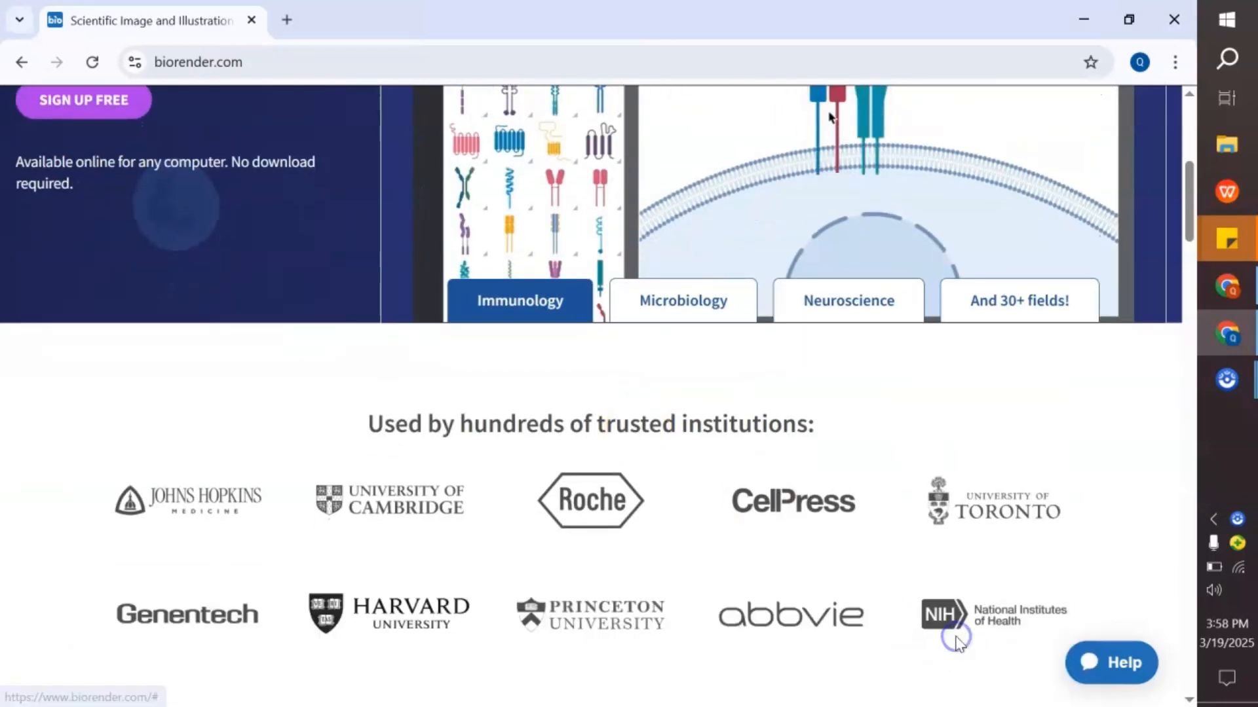
# - Scroll through the BioRender homepage to review its features and published-in sections
pyautogui.scroll(-3, 587, 478)
pyautogui.scroll(-8, 587, 478)
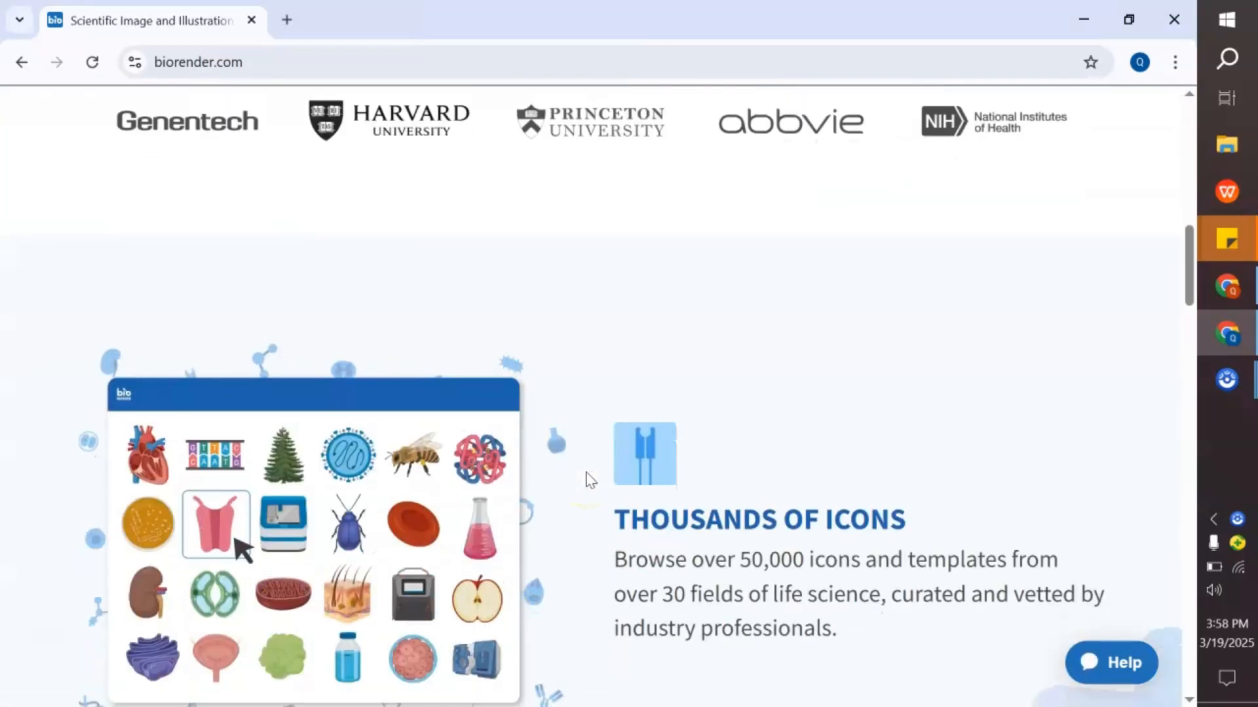
pyautogui.scroll(-15, 590, 480)
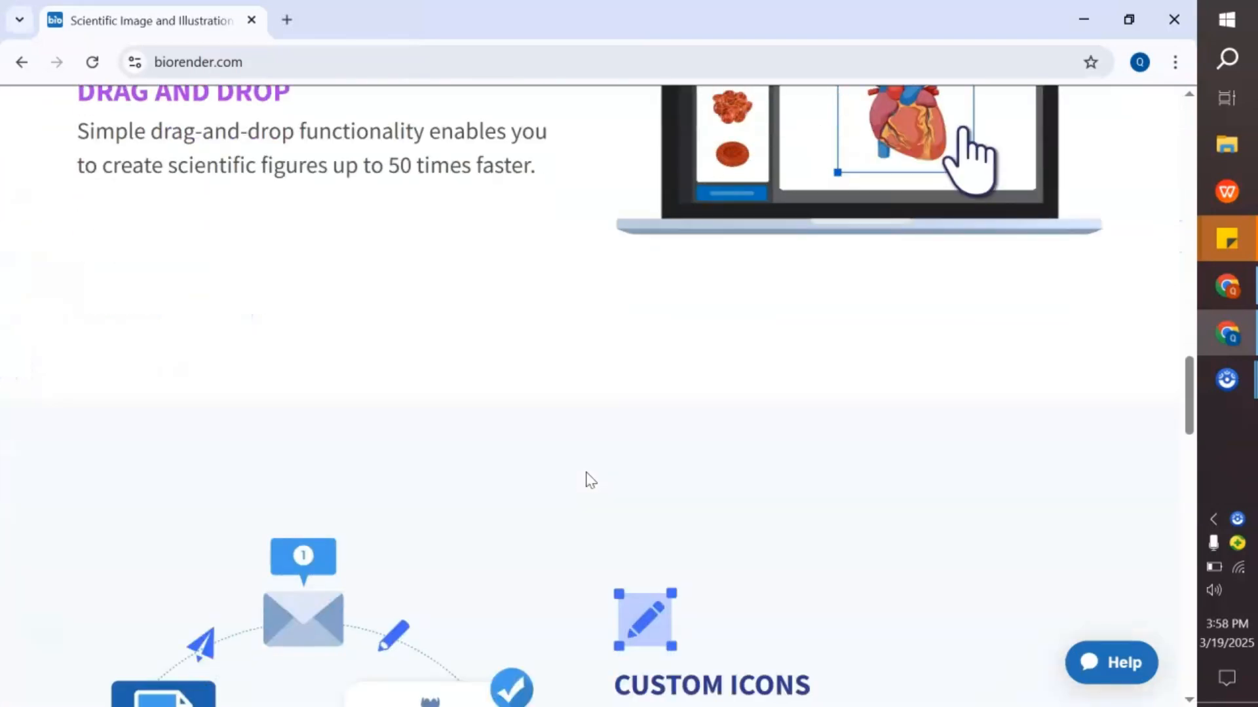
pyautogui.scroll(4, 589, 480)
pyautogui.scroll(-13, 589, 480)
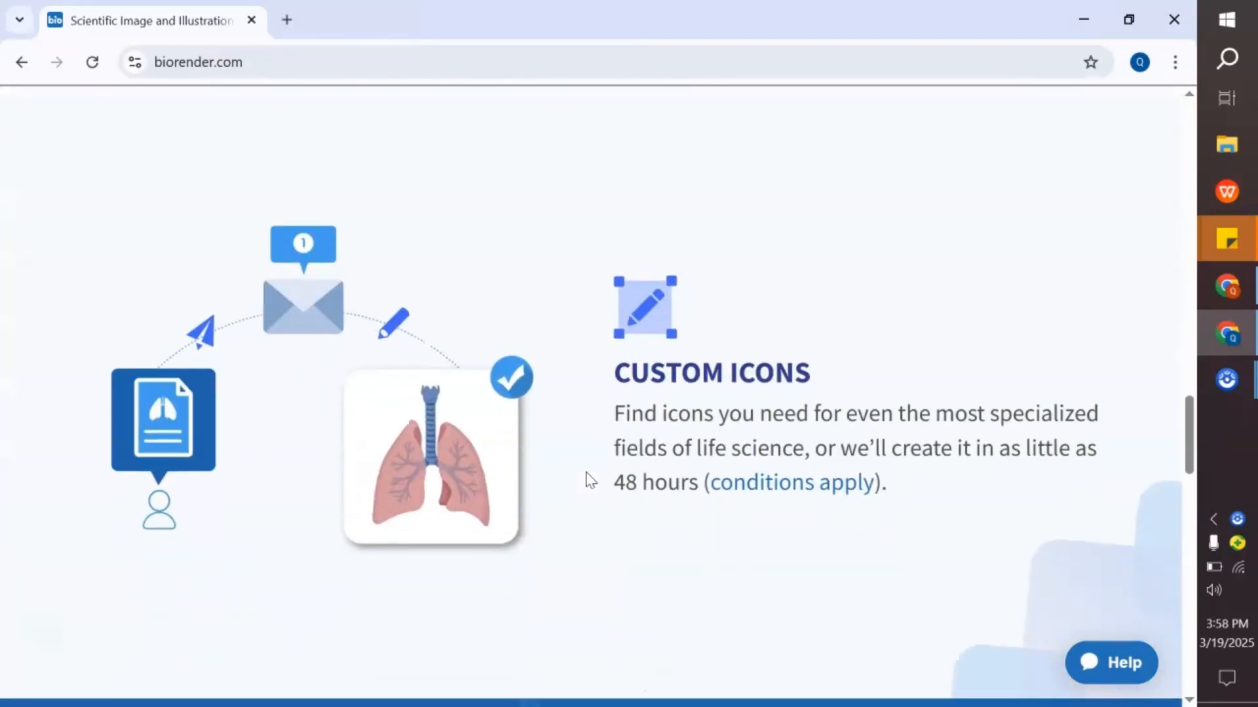
pyautogui.scroll(-10, 589, 480)
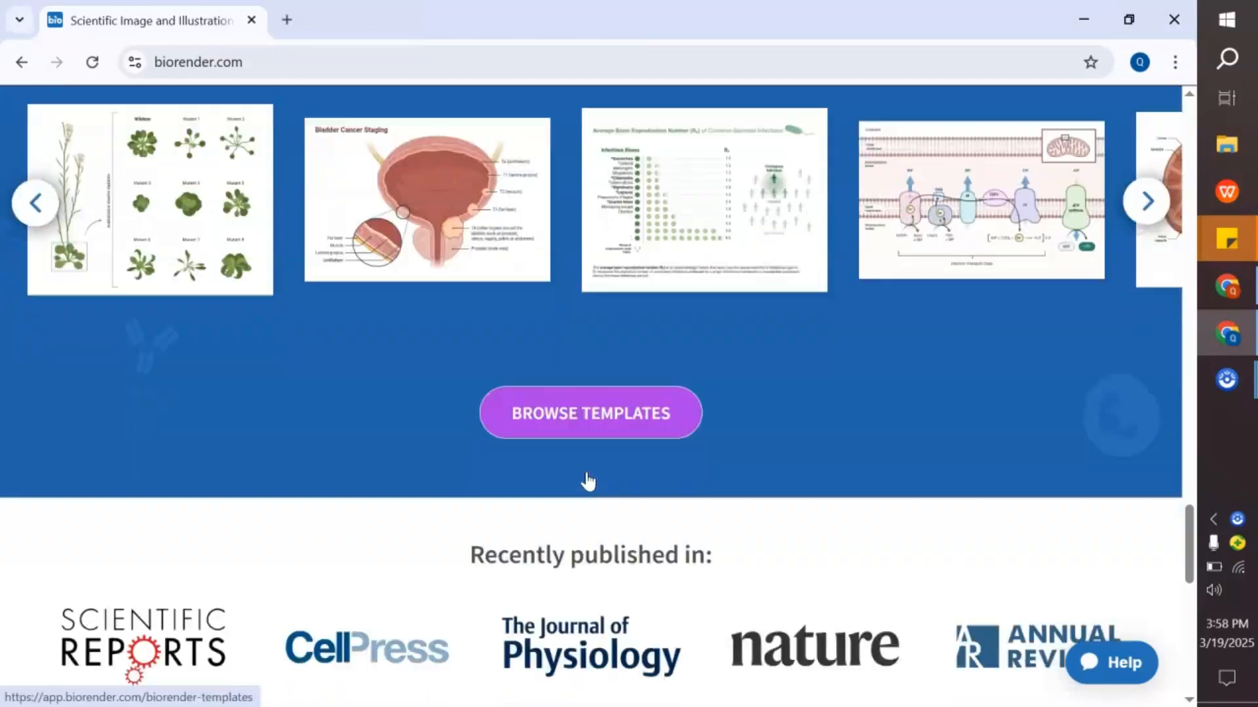
pyautogui.scroll(-5, 588, 481)
pyautogui.scroll(10, 588, 481)
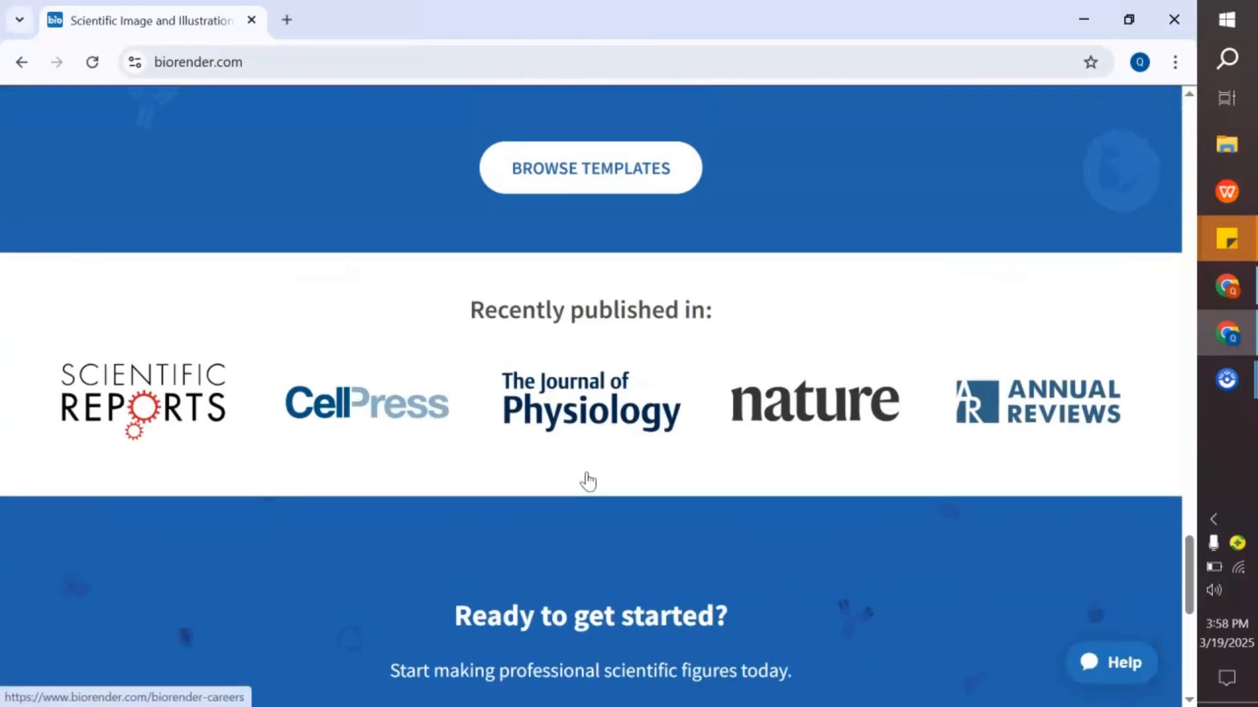
pyautogui.scroll(1, 588, 480)
# - Open the BioRender illustration templates gallery and scroll through the available templates
pyautogui.click(549, 400)
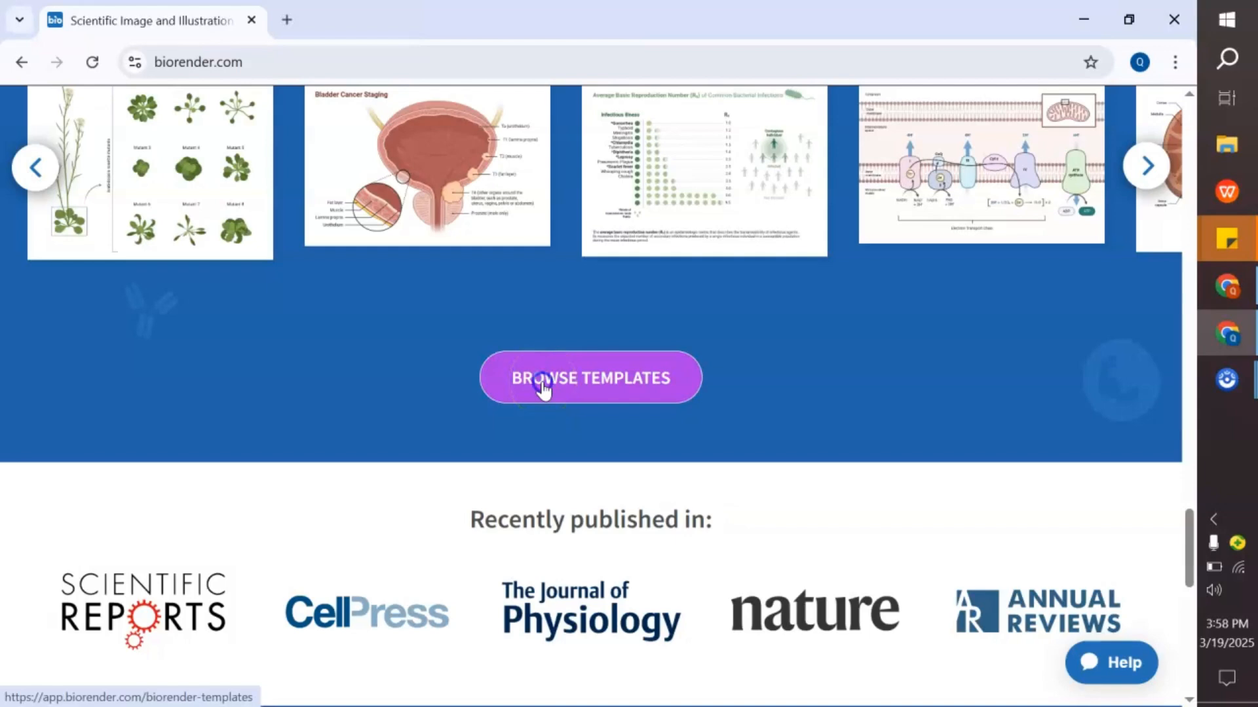
pyautogui.click(542, 383)
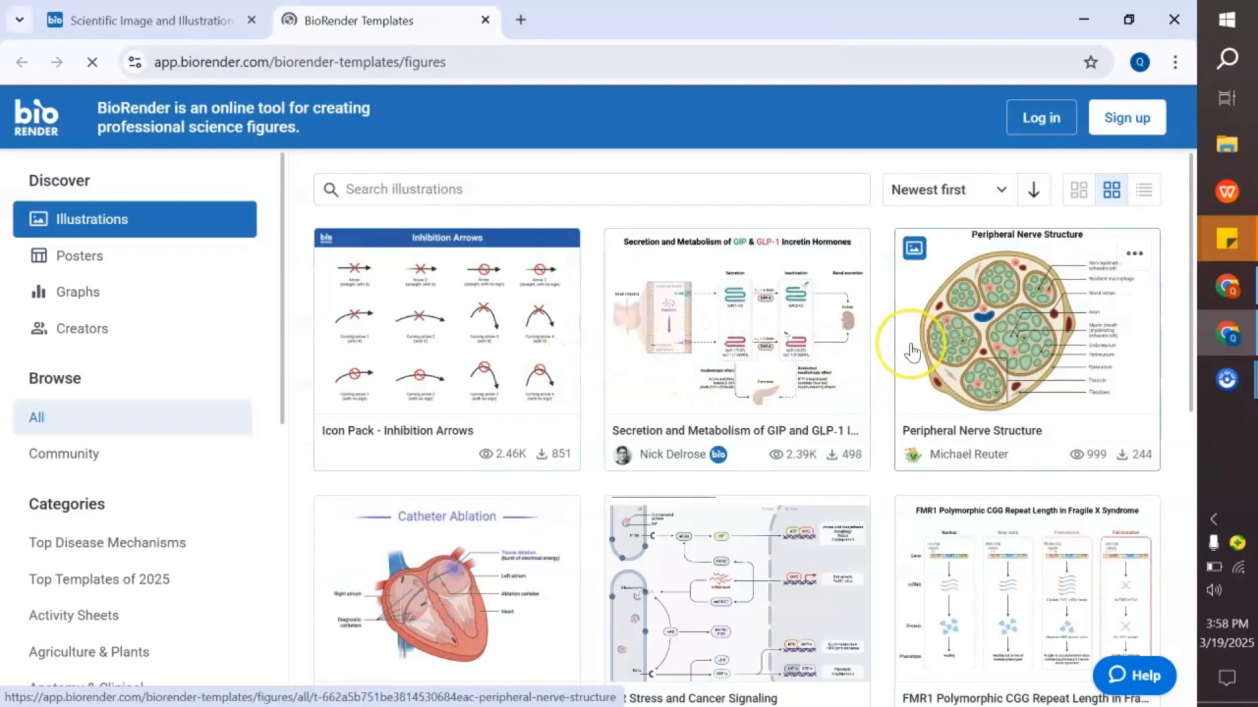
pyautogui.scroll(-10, 912, 353)
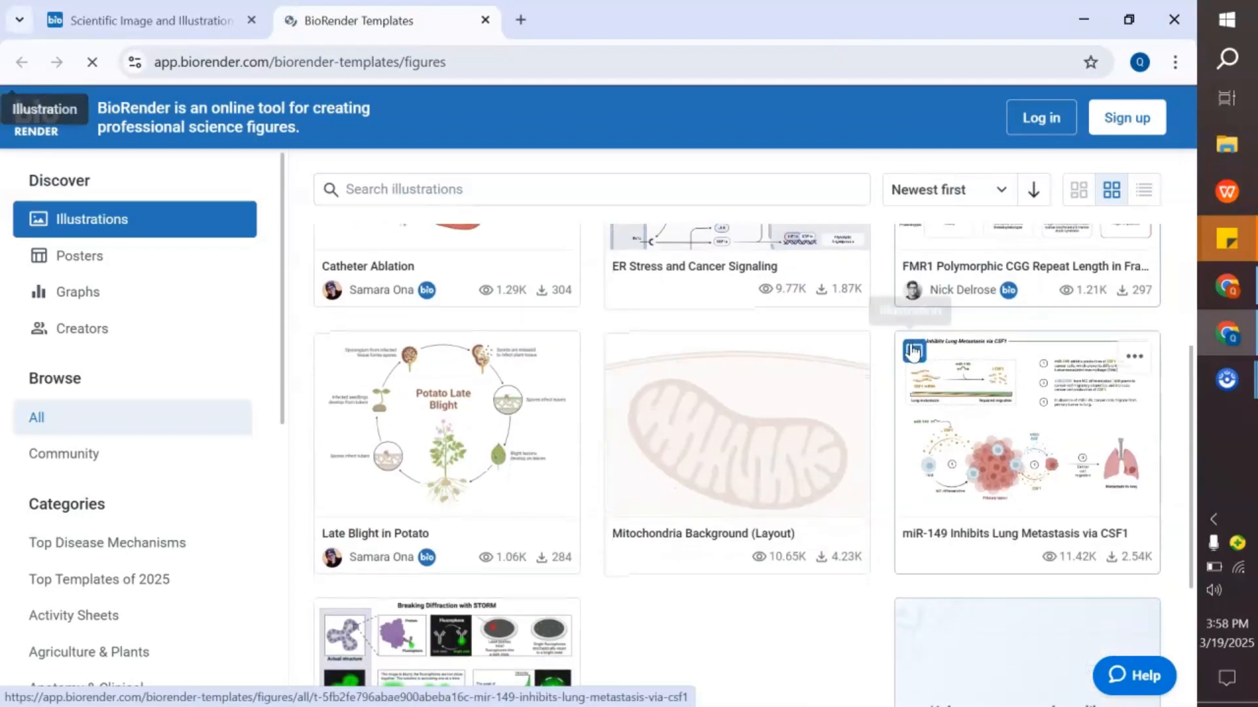
pyautogui.scroll(-5, 912, 352)
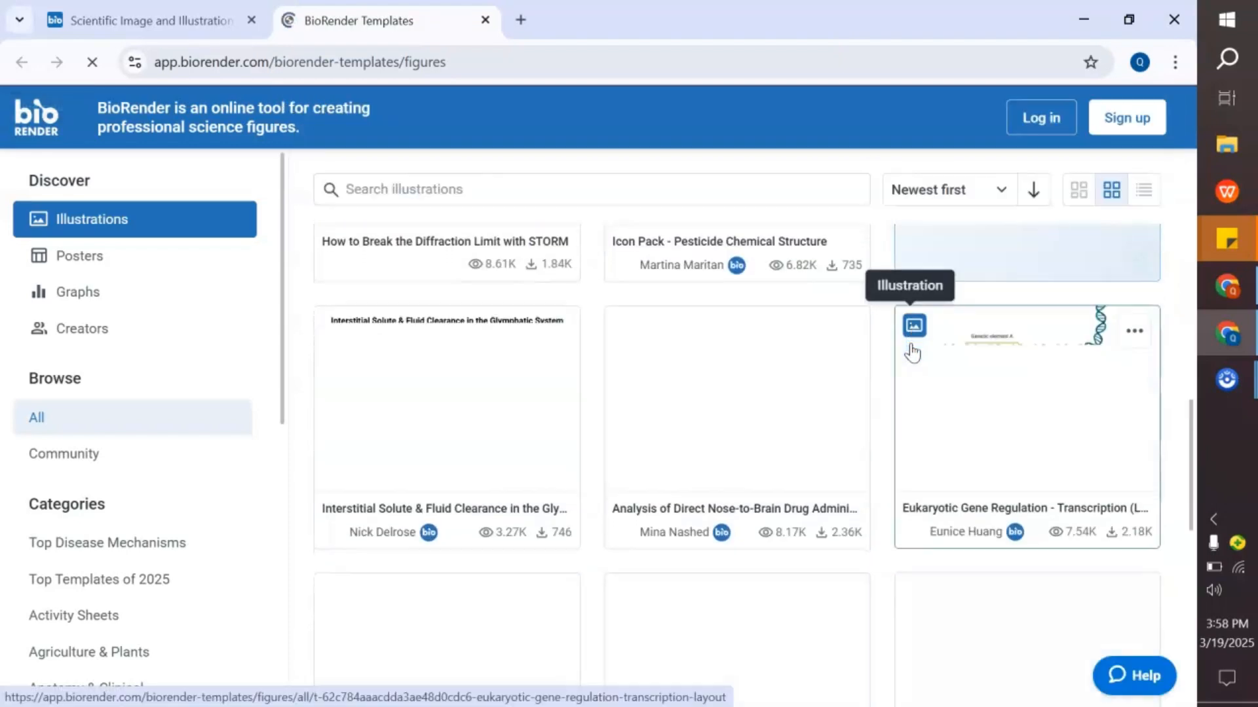
pyautogui.scroll(-10, 912, 352)
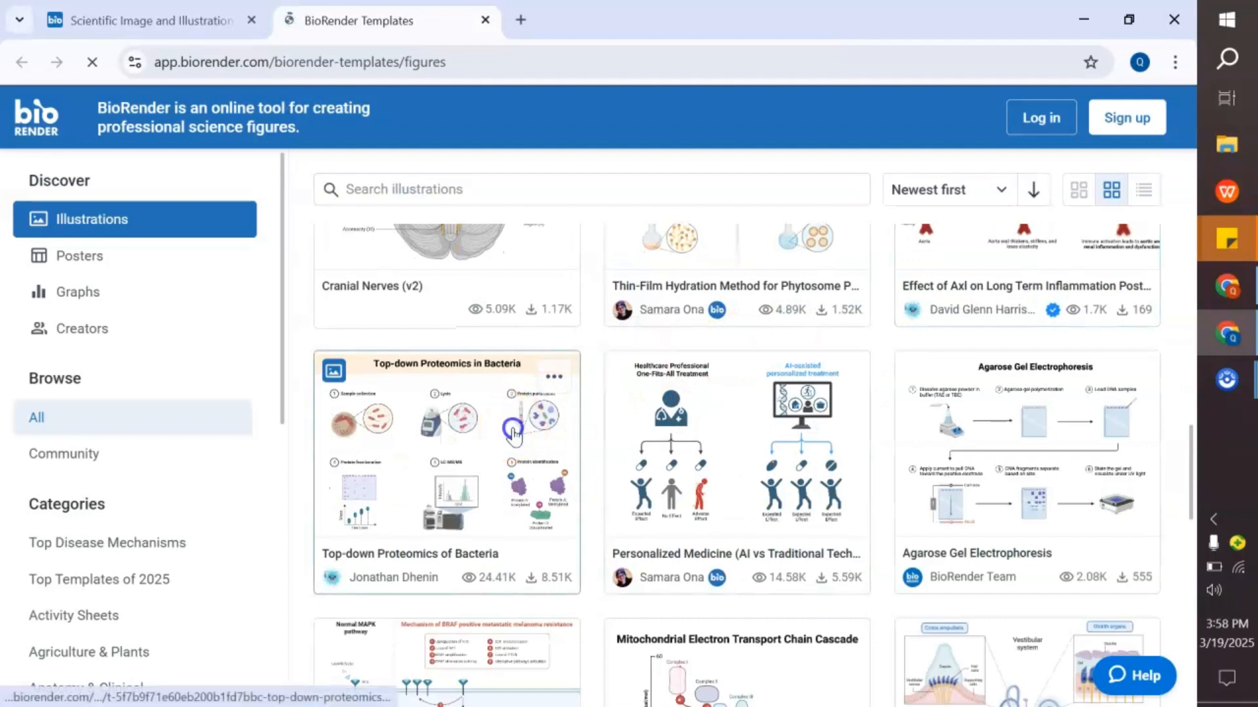
# - Preview the Top-down Proteomics of Bacteria template and close the preview
pyautogui.click(552, 413)
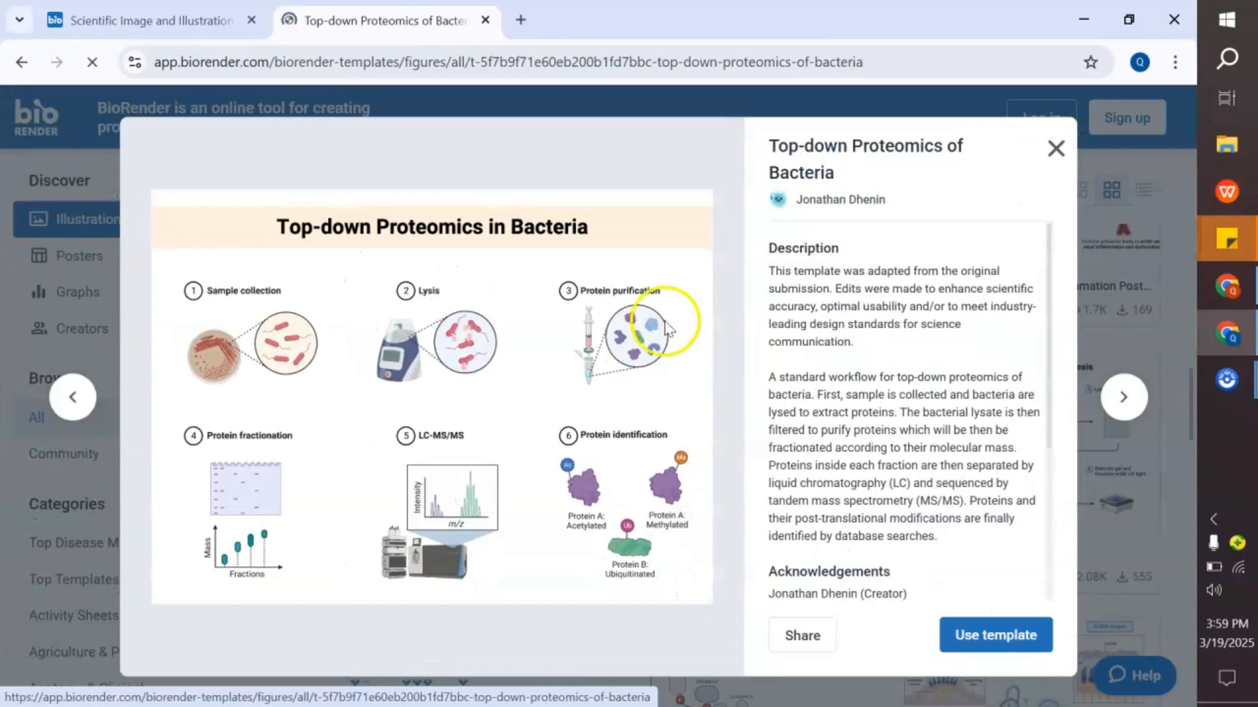
pyautogui.click(1053, 149)
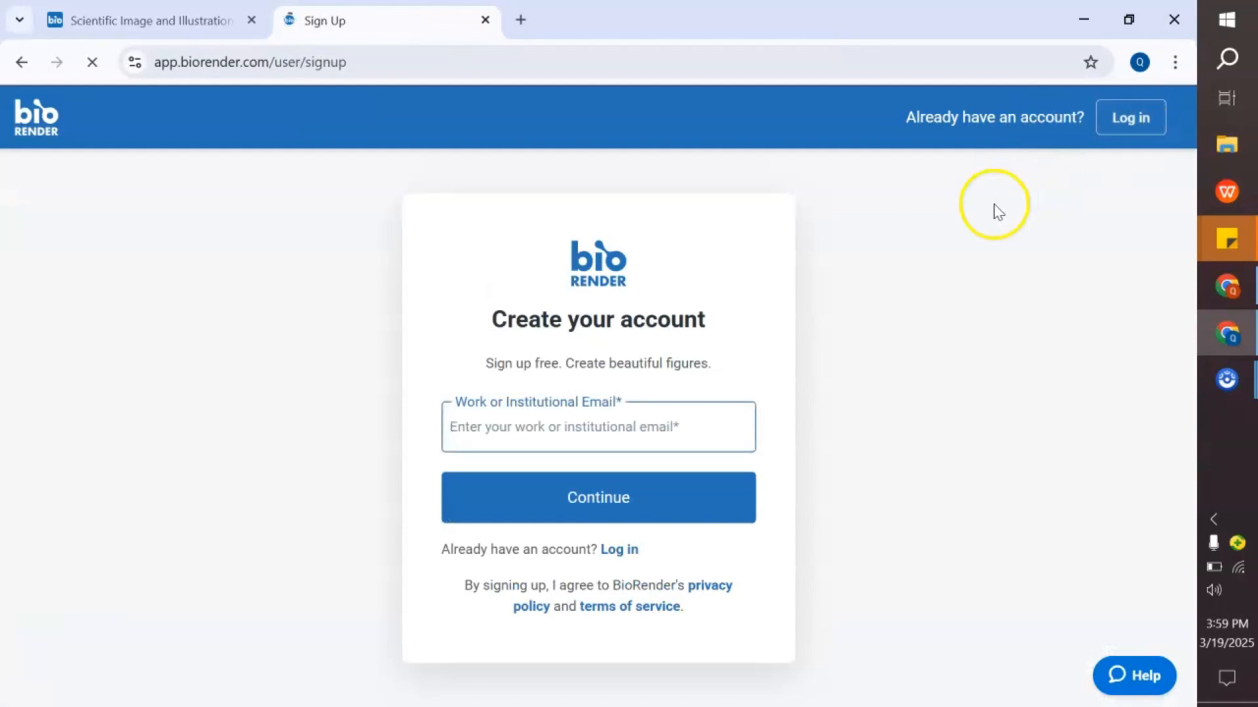
# - Log in to BioRender with the account e-mail and the account password
pyautogui.click(598, 483)
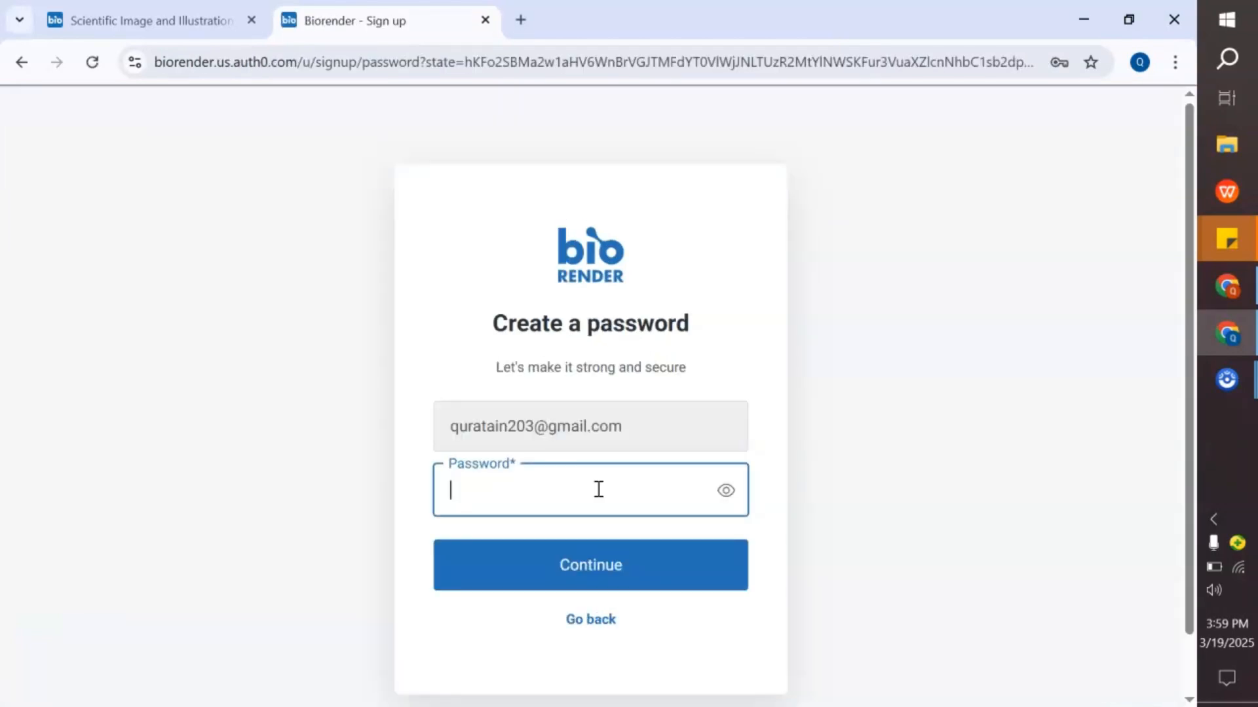
pyautogui.click(595, 619)
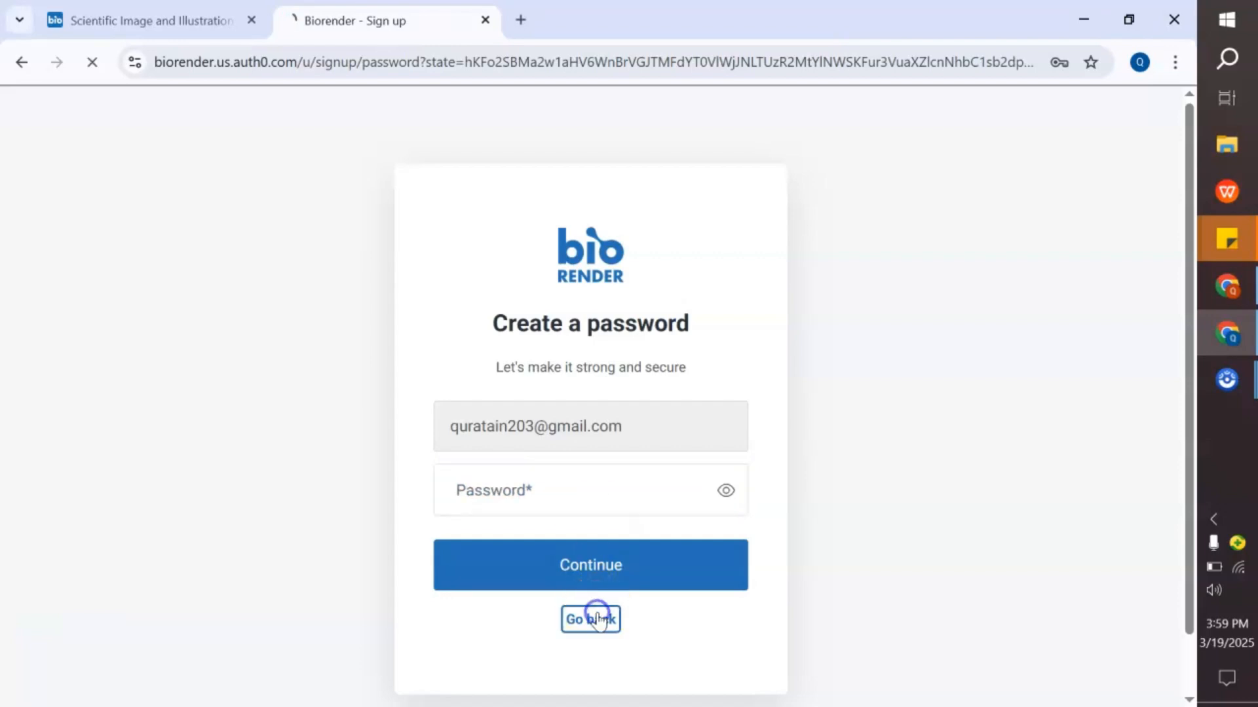
pyautogui.click(607, 598)
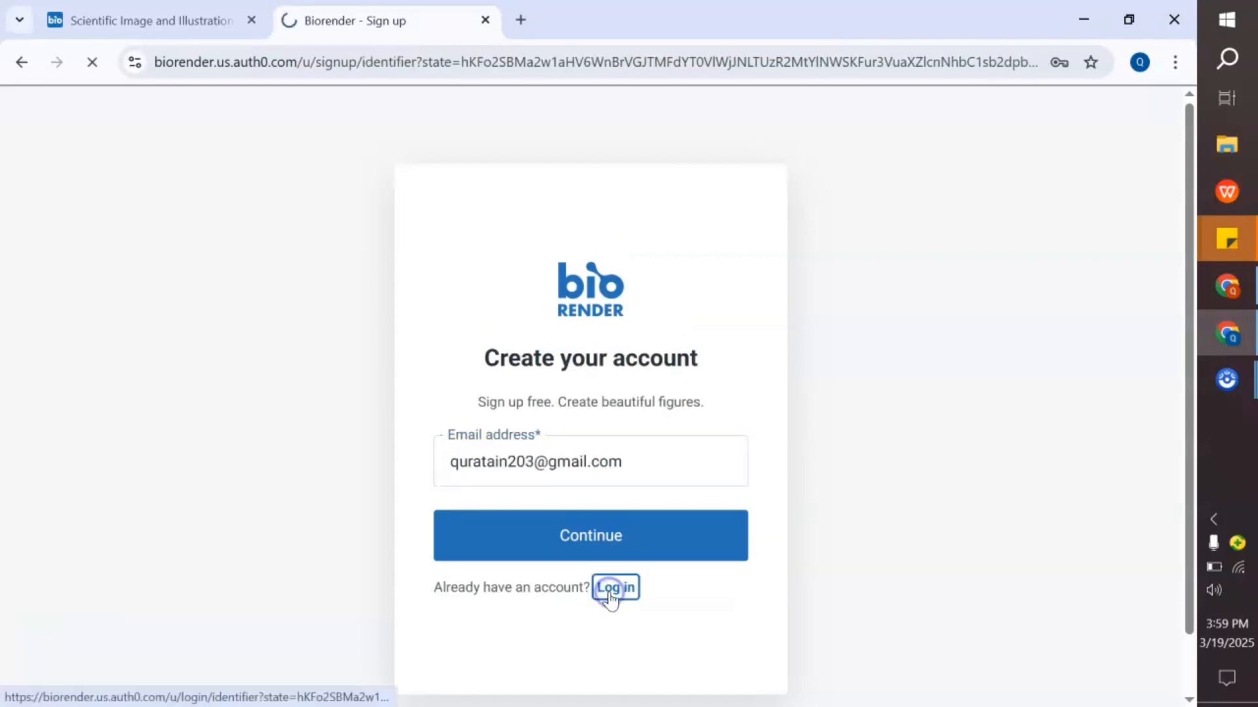
pyautogui.click(581, 538)
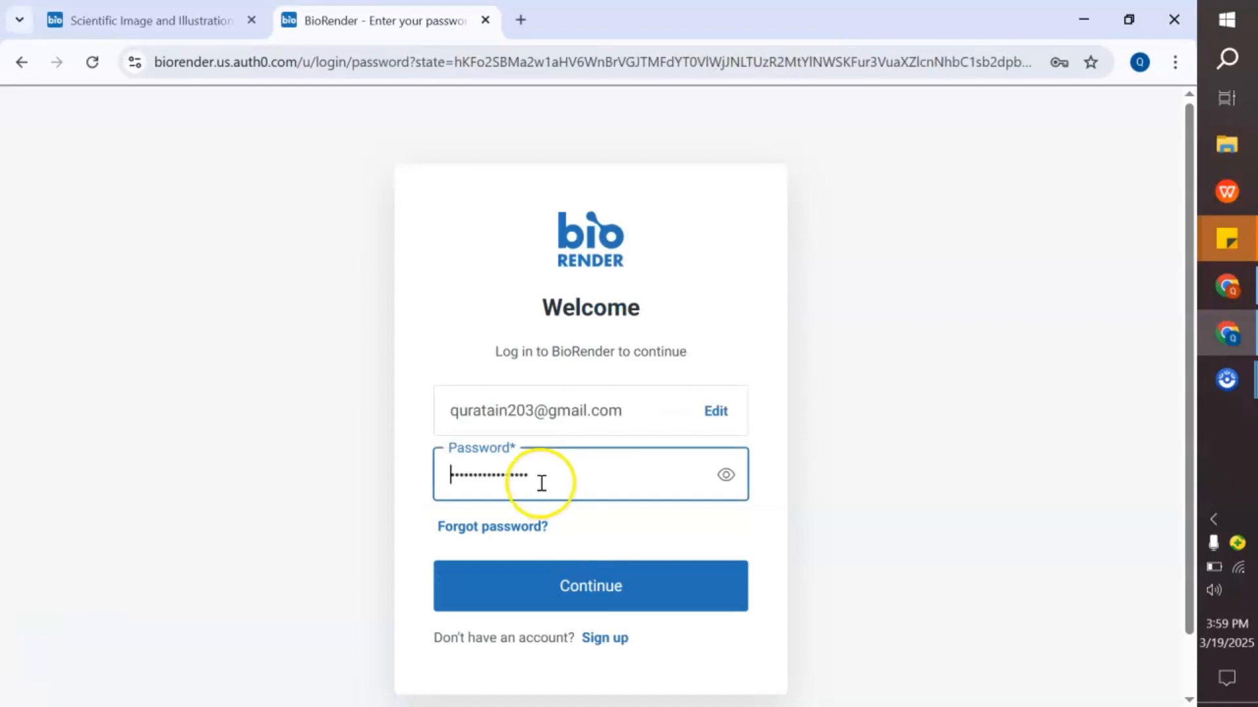
pyautogui.click(548, 576)
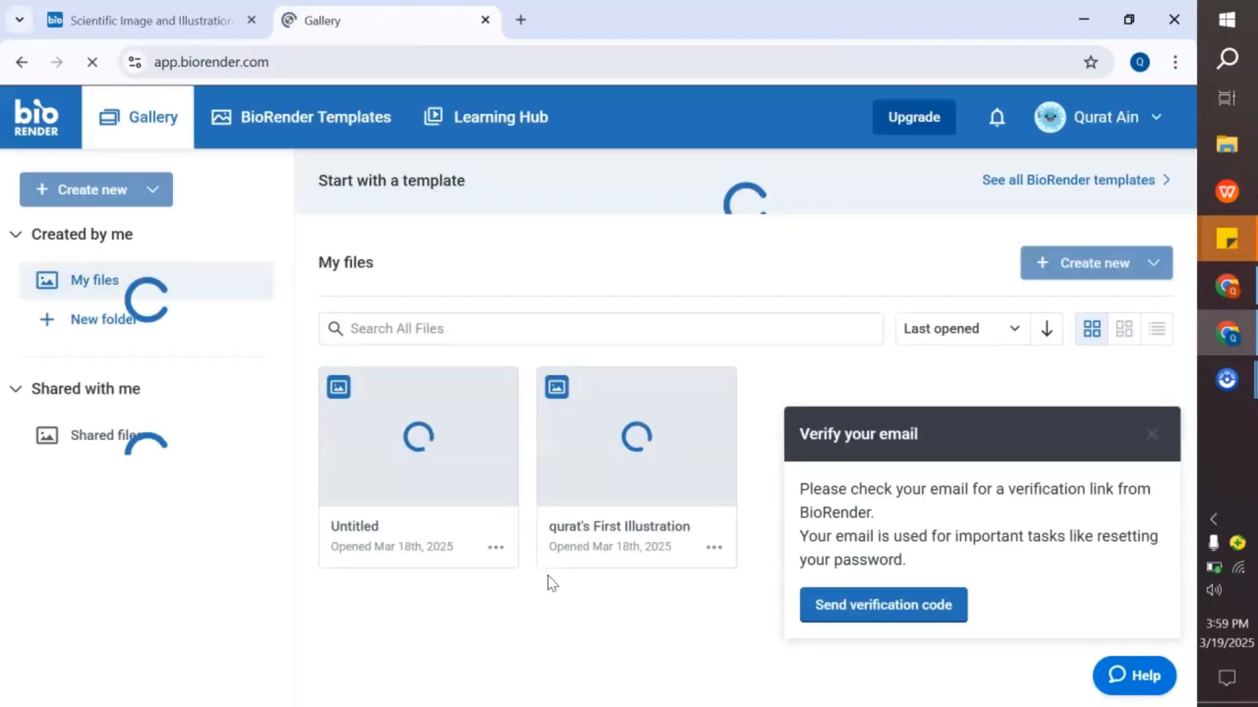
# - Dismiss the e-mail verification notice and create a new blank illustration
pyautogui.click(1150, 434)
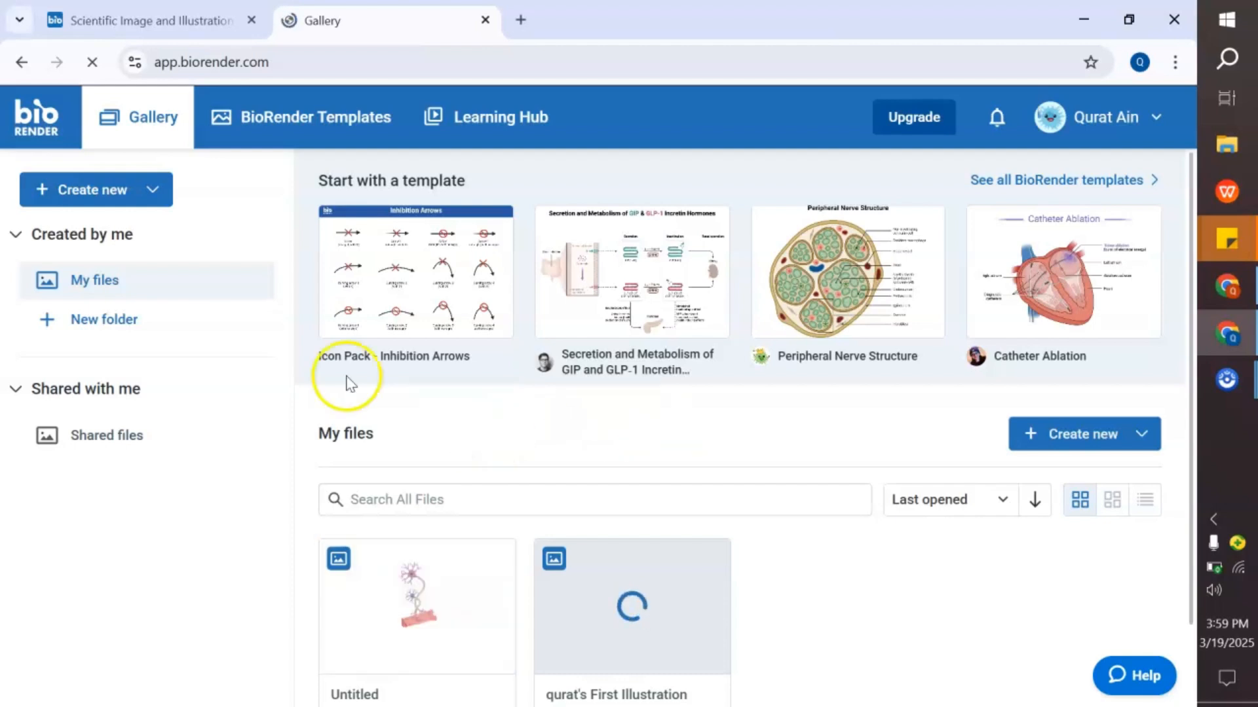
pyautogui.click(85, 189)
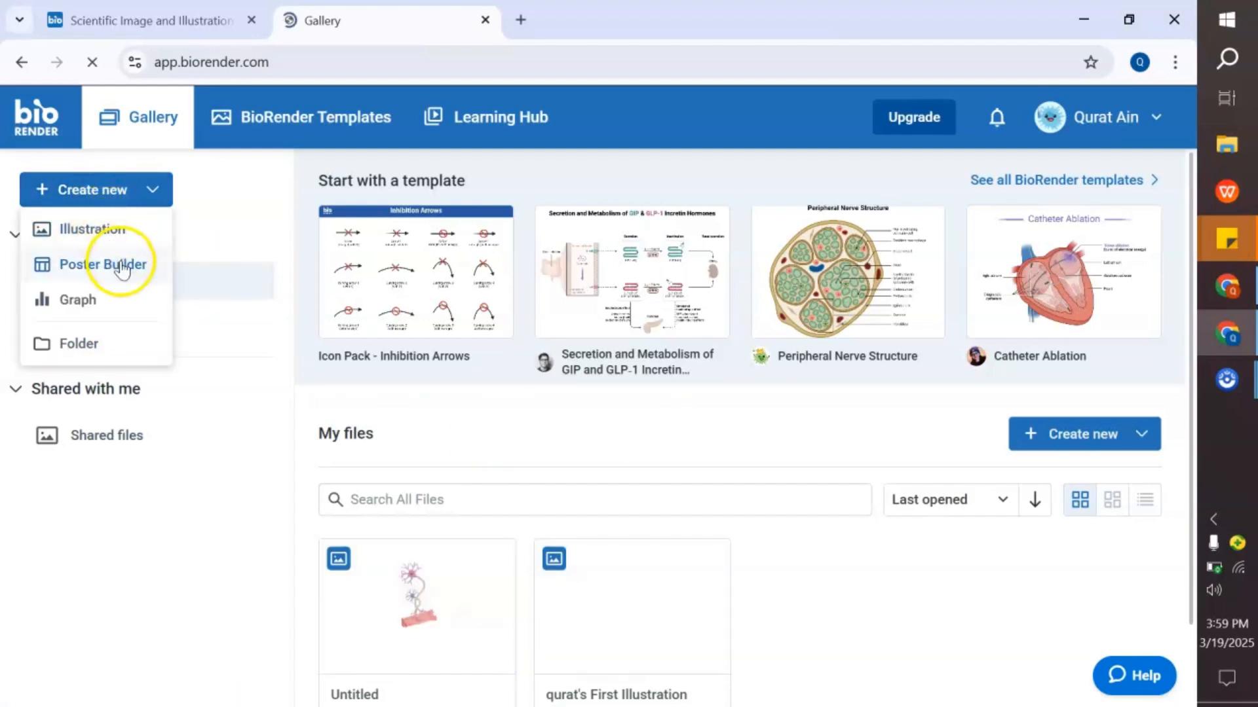
pyautogui.click(125, 229)
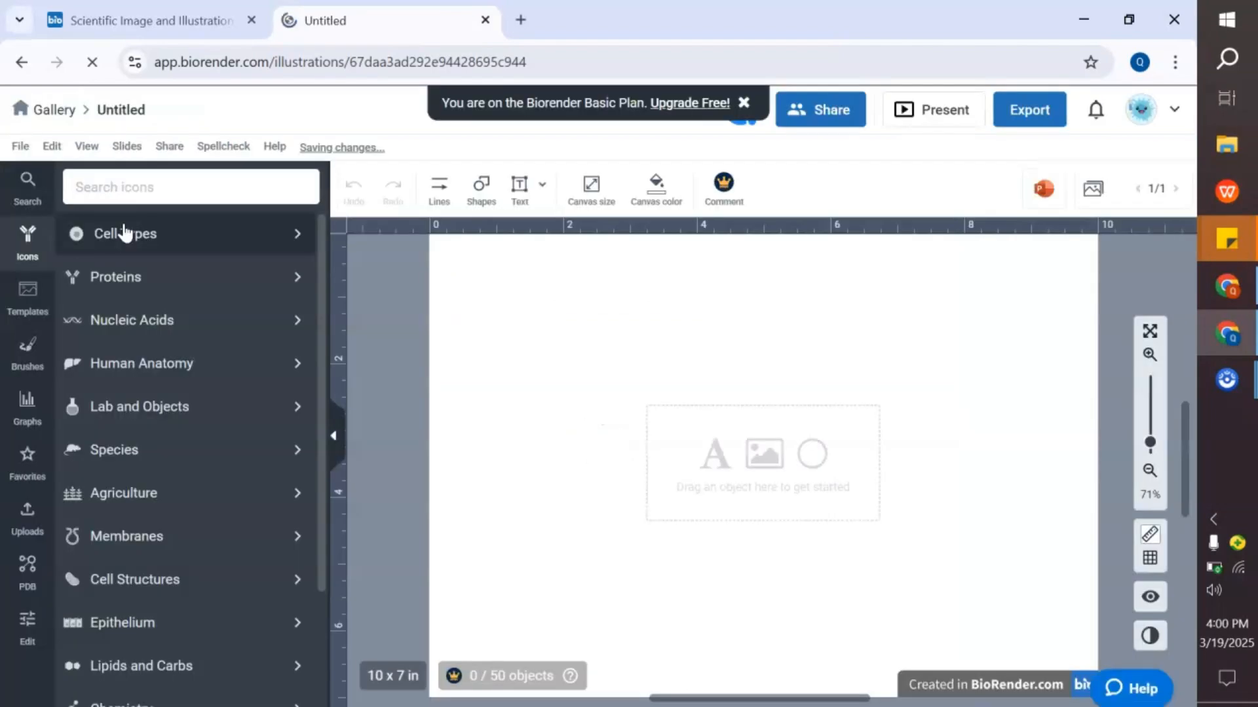
# - Browse the icon library's Cell Types and Epithelial Cells categories, then return to the main icon list
pyautogui.click(172, 194)
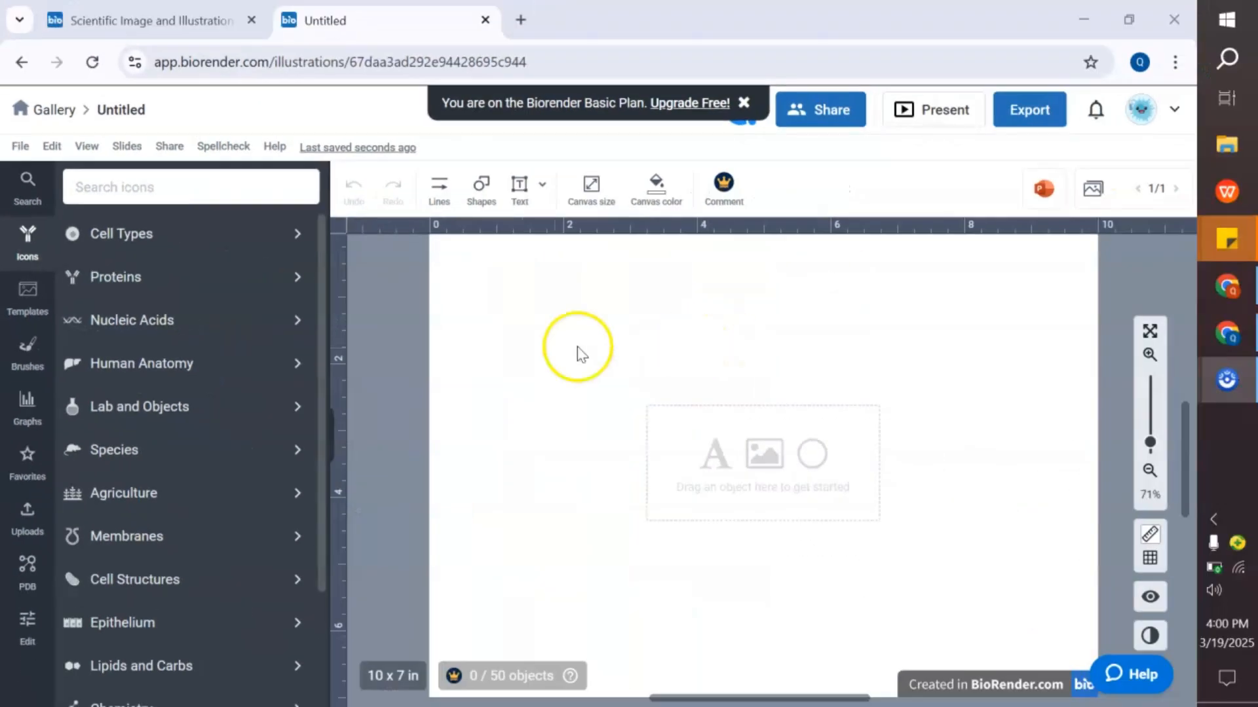
pyautogui.scroll(-2, 238, 395)
pyautogui.scroll(2, 238, 395)
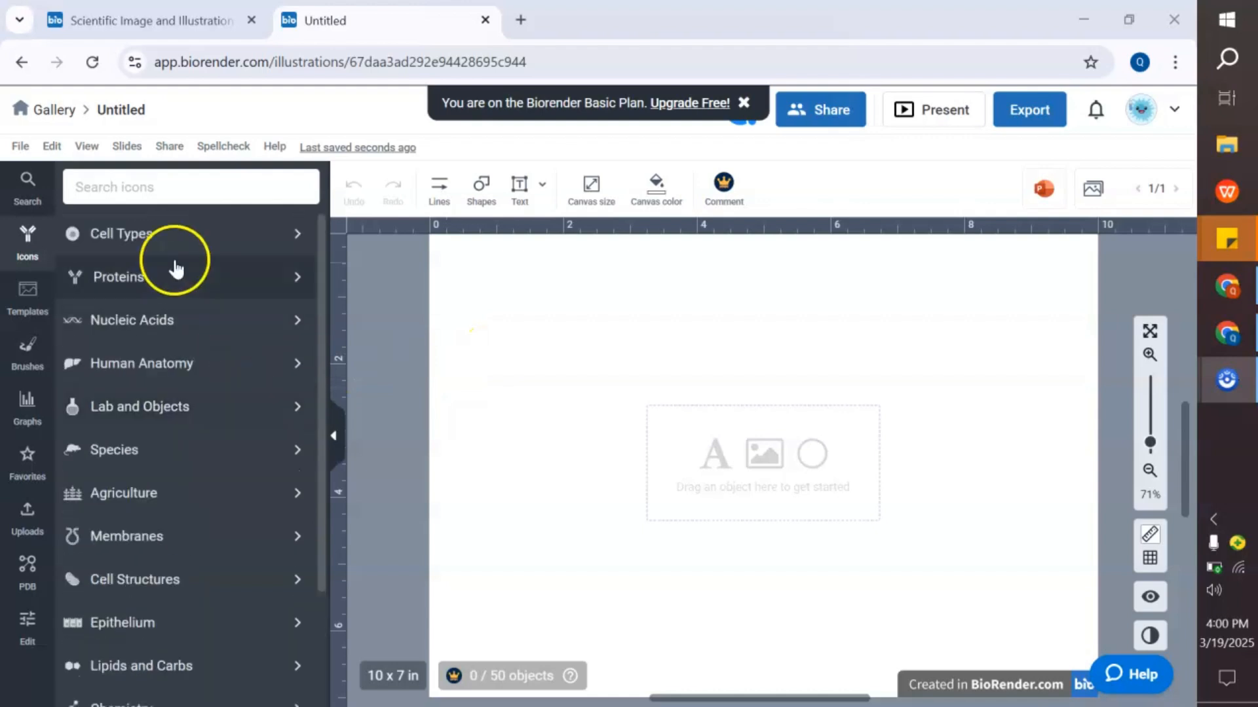
pyautogui.click(158, 240)
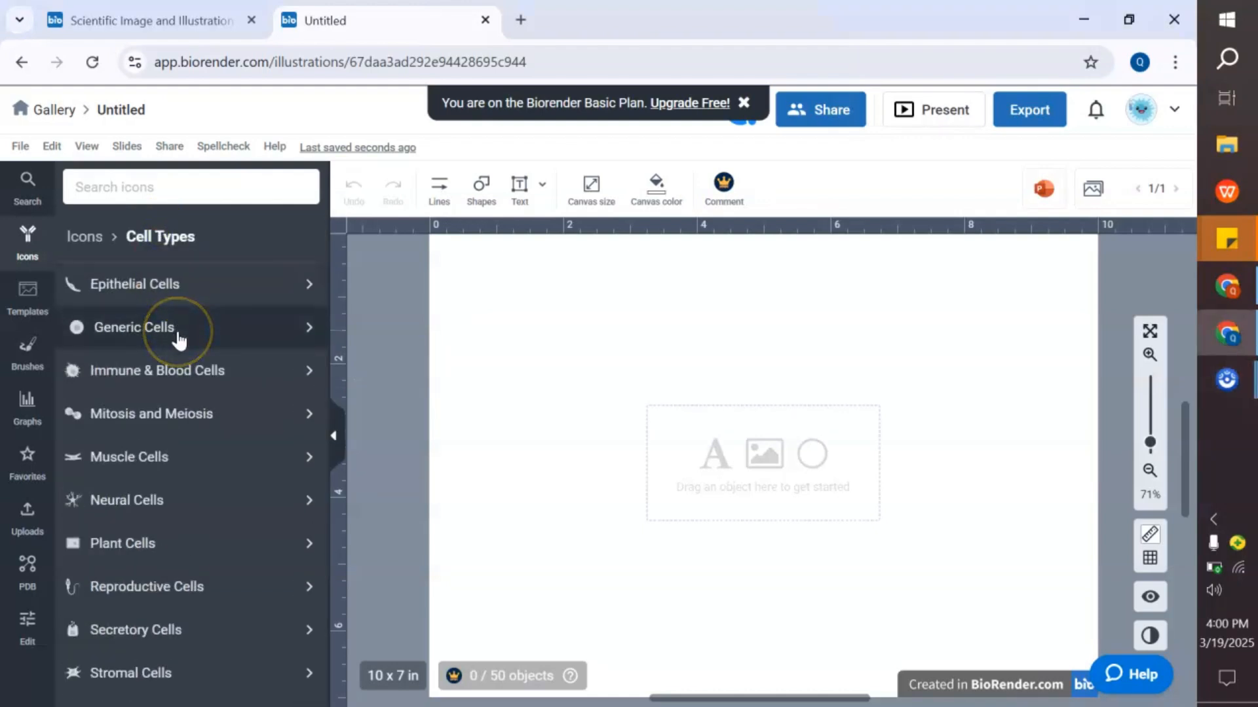
pyautogui.click(241, 288)
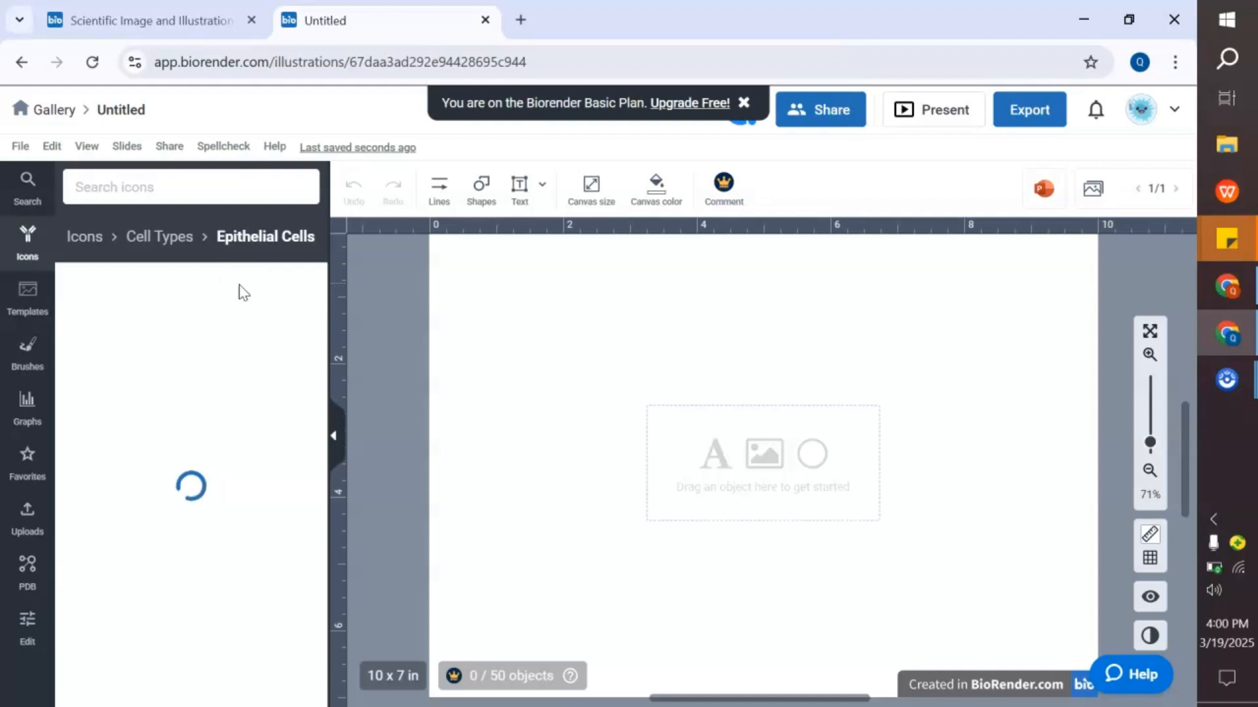
pyautogui.click(90, 237)
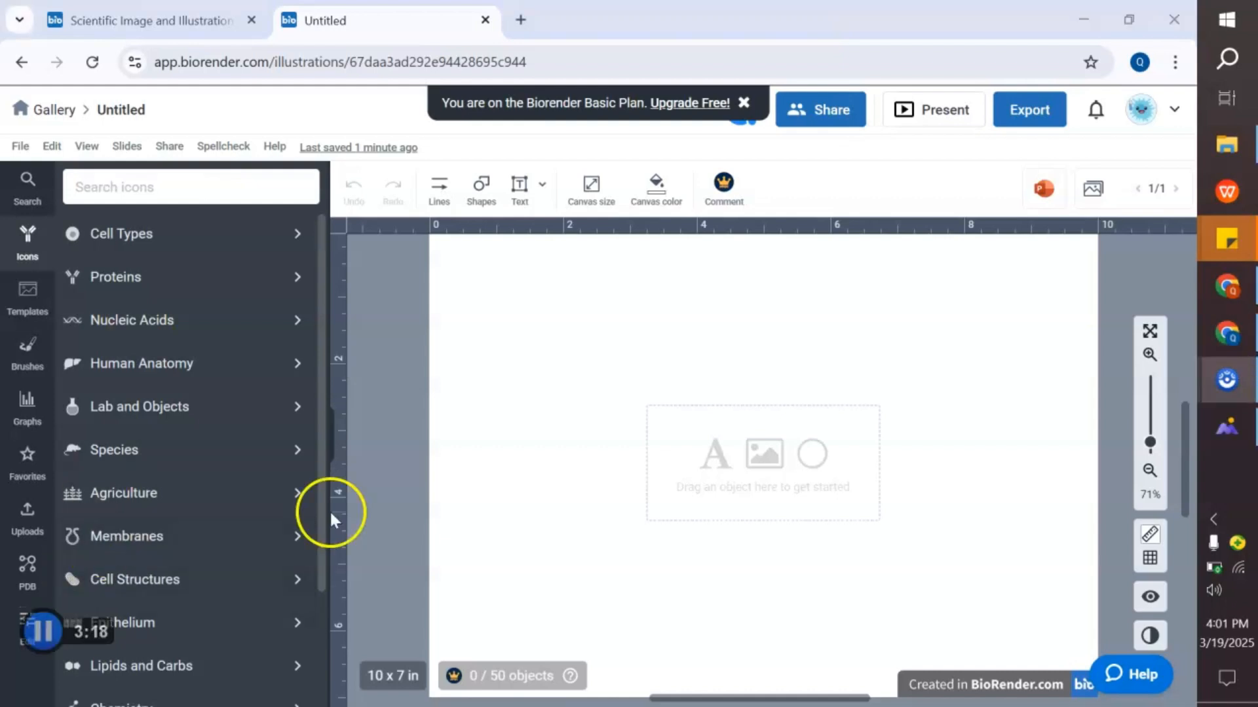
# - Switch to WPS Photos to view the neuron diagram reference image, then return to the browser
pyautogui.click(1225, 423)
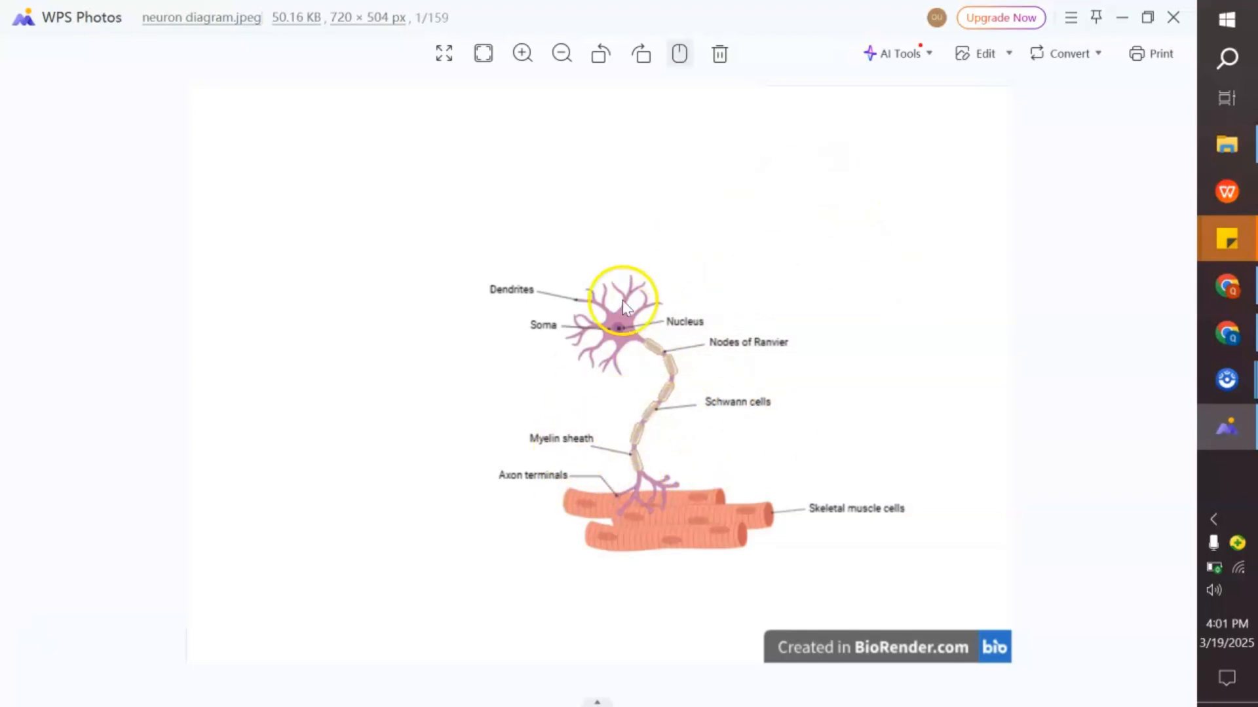
pyautogui.click(1226, 337)
# - Search the icons for neuron and place the Motor neuron (myelinated, curved) icon on the canvas
pyautogui.click(165, 180)
pyautogui.write('neu')
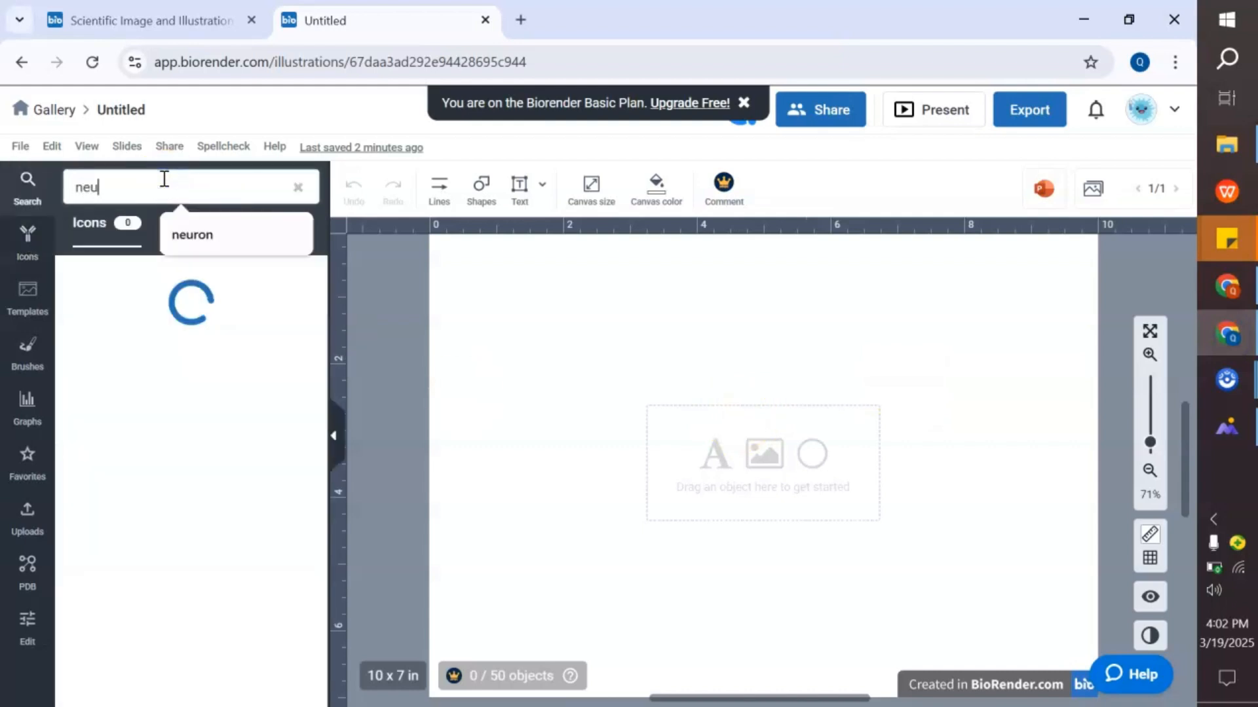
pyautogui.write('ron')
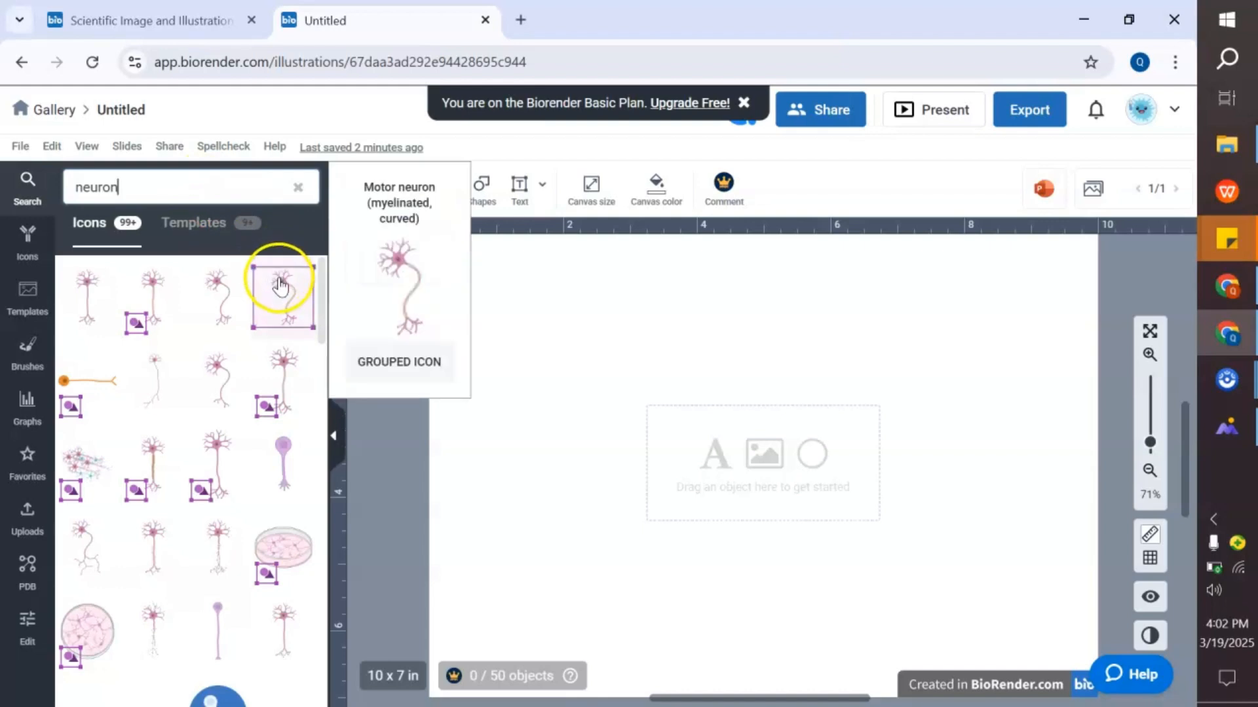
pyautogui.moveTo(280, 283); pyautogui.dragTo(558, 347)
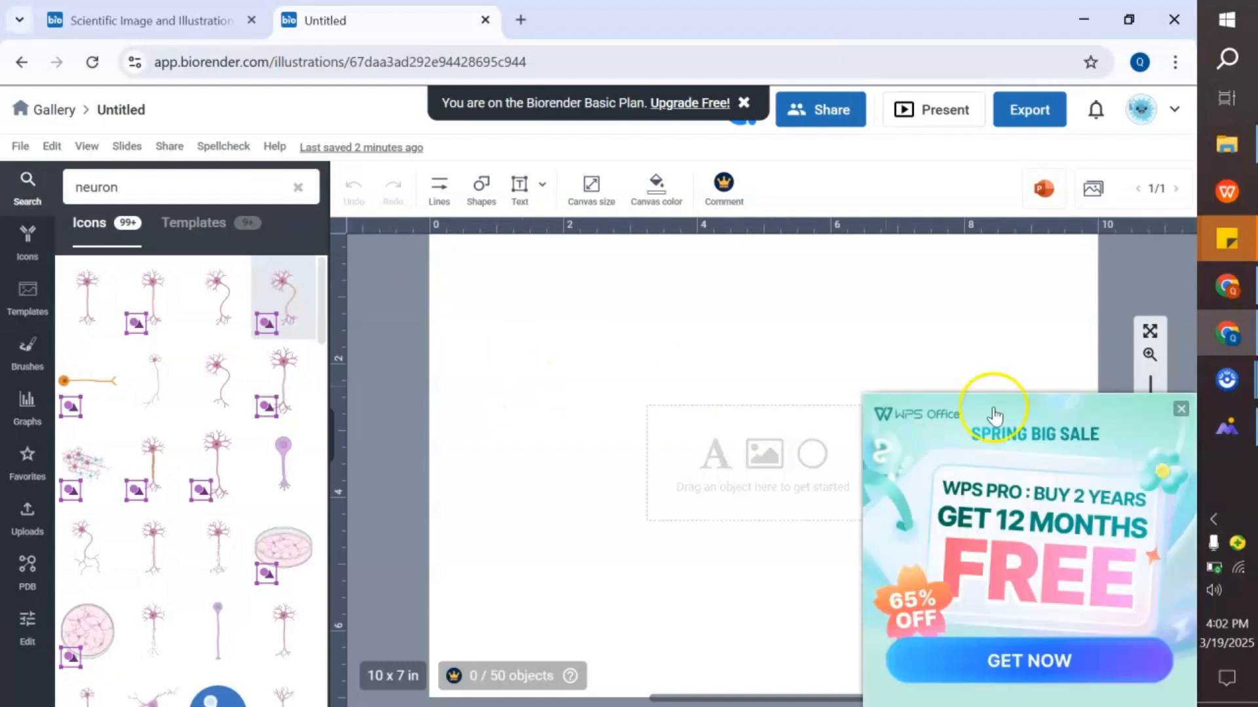
pyautogui.click(1180, 411)
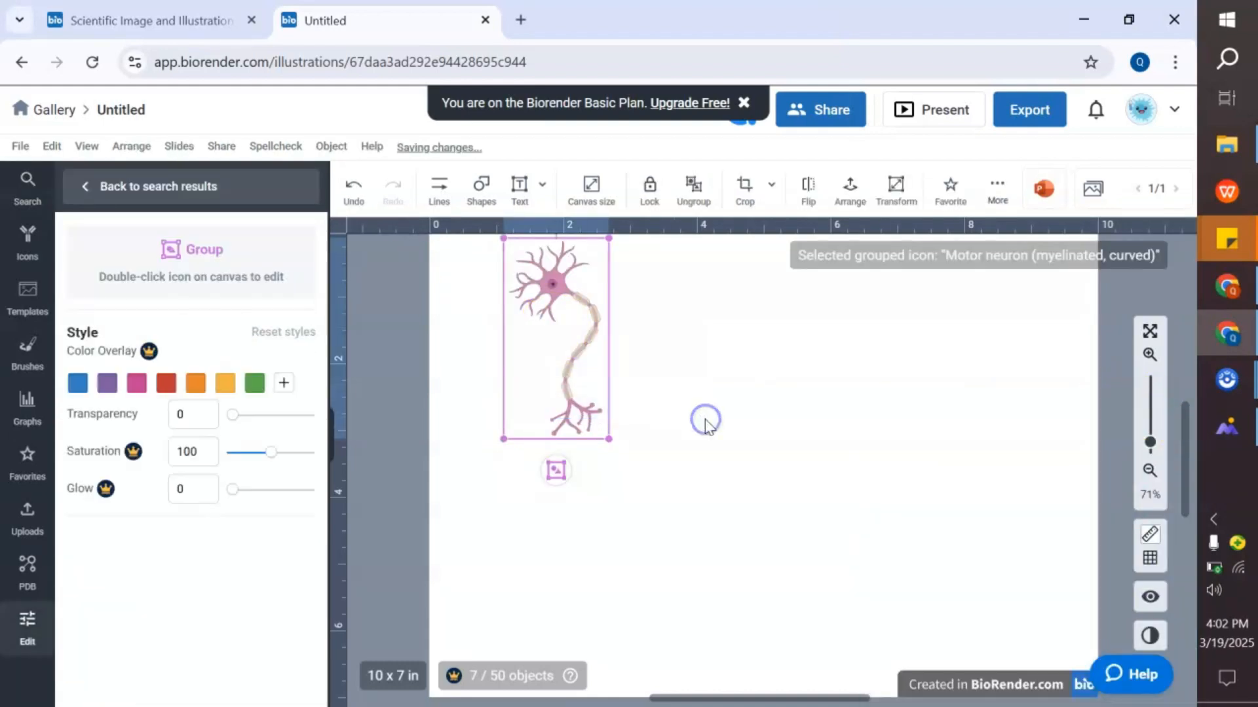
# - Try to apply the purple colour overlay to the motor neuron icon
pyautogui.click(702, 421)
pyautogui.click(559, 352)
pyautogui.click(108, 383)
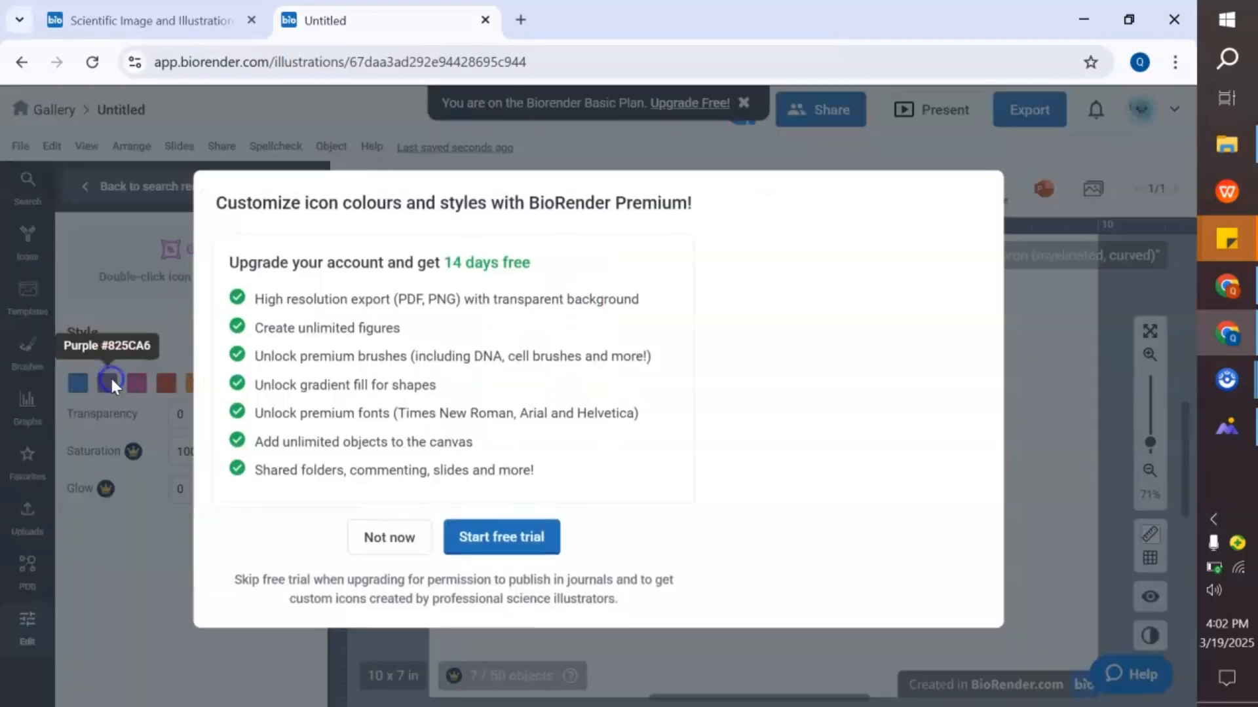
pyautogui.click(419, 524)
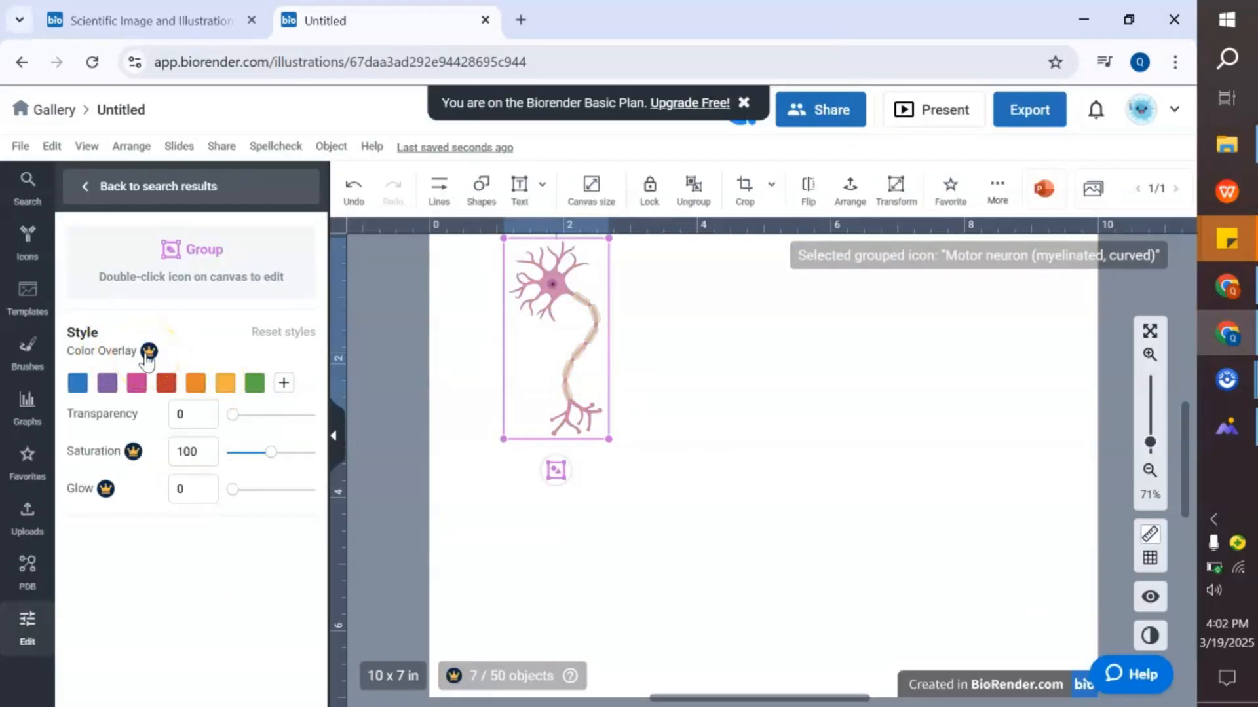
pyautogui.moveTo(232, 415)
pyautogui.mouseDown()
pyautogui.moveTo(284, 415)
pyautogui.moveTo(236, 425)
pyautogui.mouseUp()
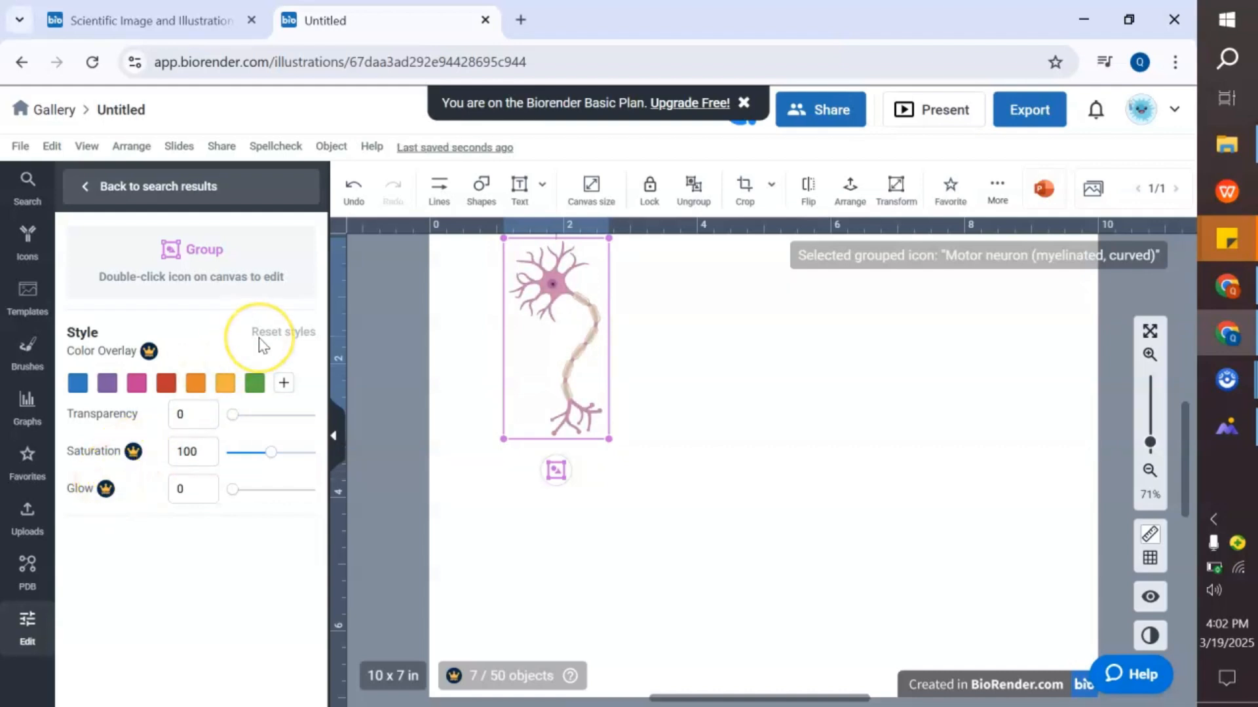
# - Search the icons for muscle cells, place the Motor unit (small) icon and delete the original motor neuron
pyautogui.click(104, 197)
pyautogui.moveTo(141, 192); pyautogui.dragTo(61, 199)
pyautogui.write('muscl')
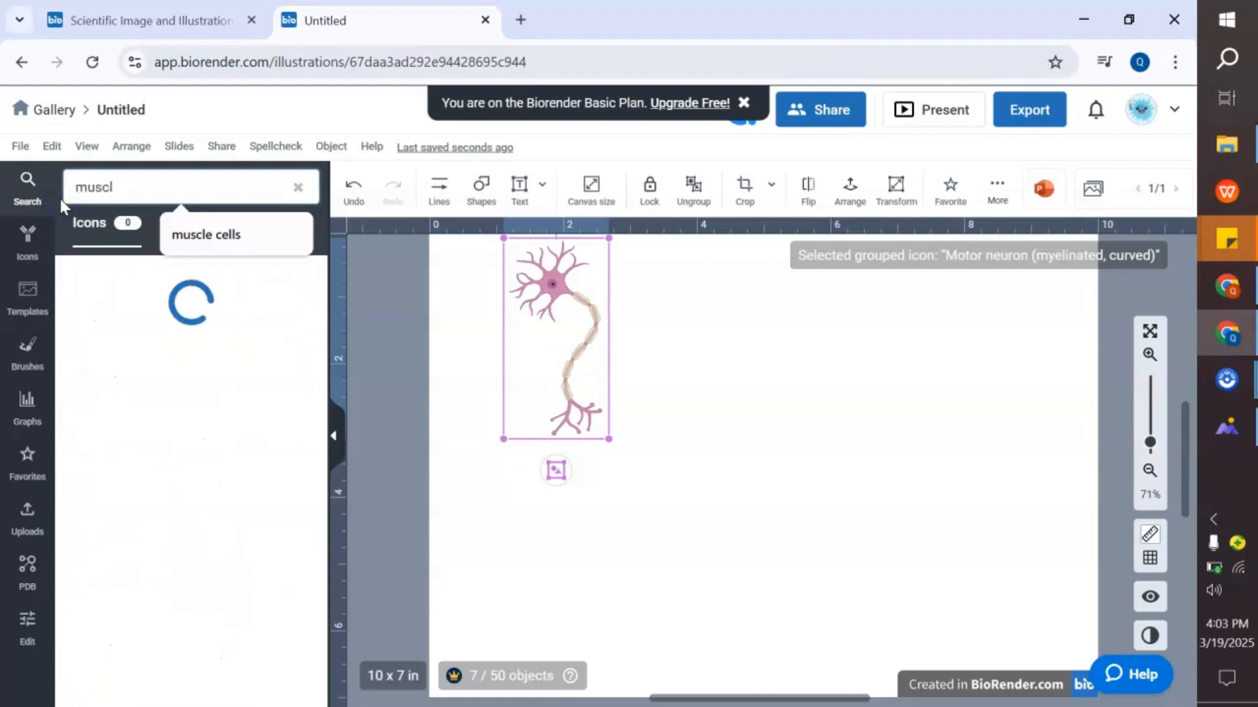
pyautogui.click(207, 234)
pyautogui.moveTo(324, 284); pyautogui.dragTo(333, 345)
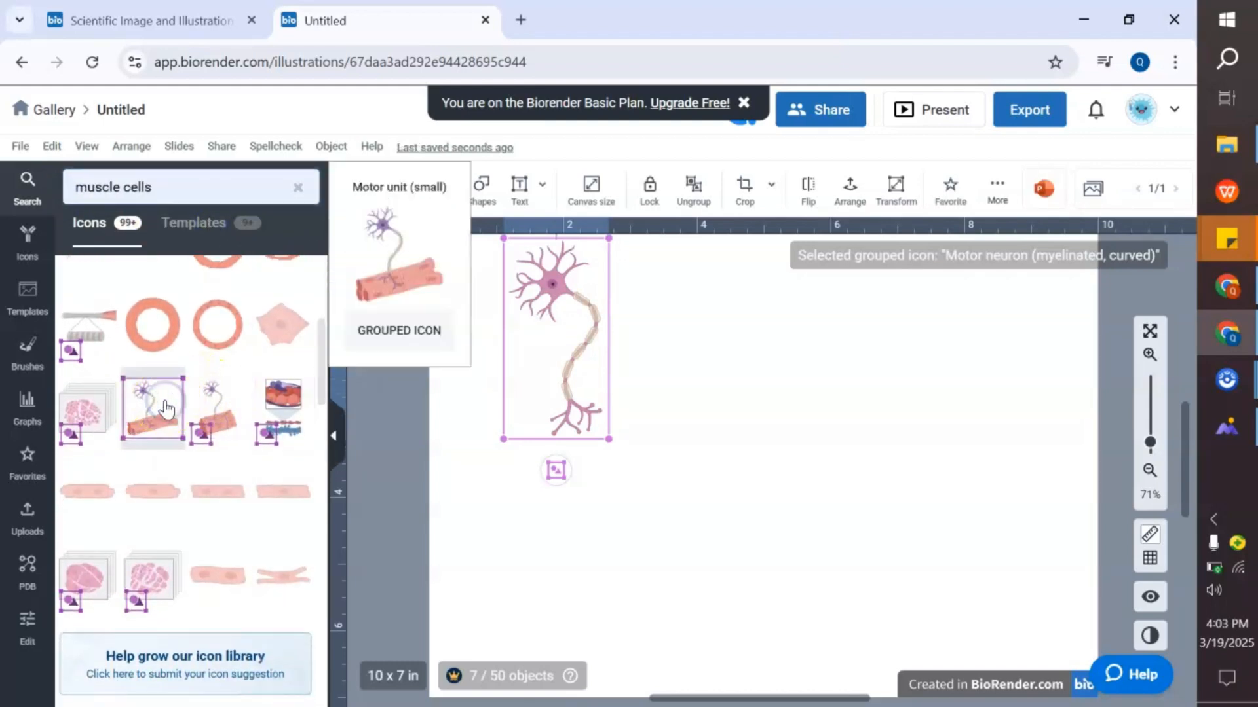
pyautogui.click(166, 410)
pyautogui.click(564, 365)
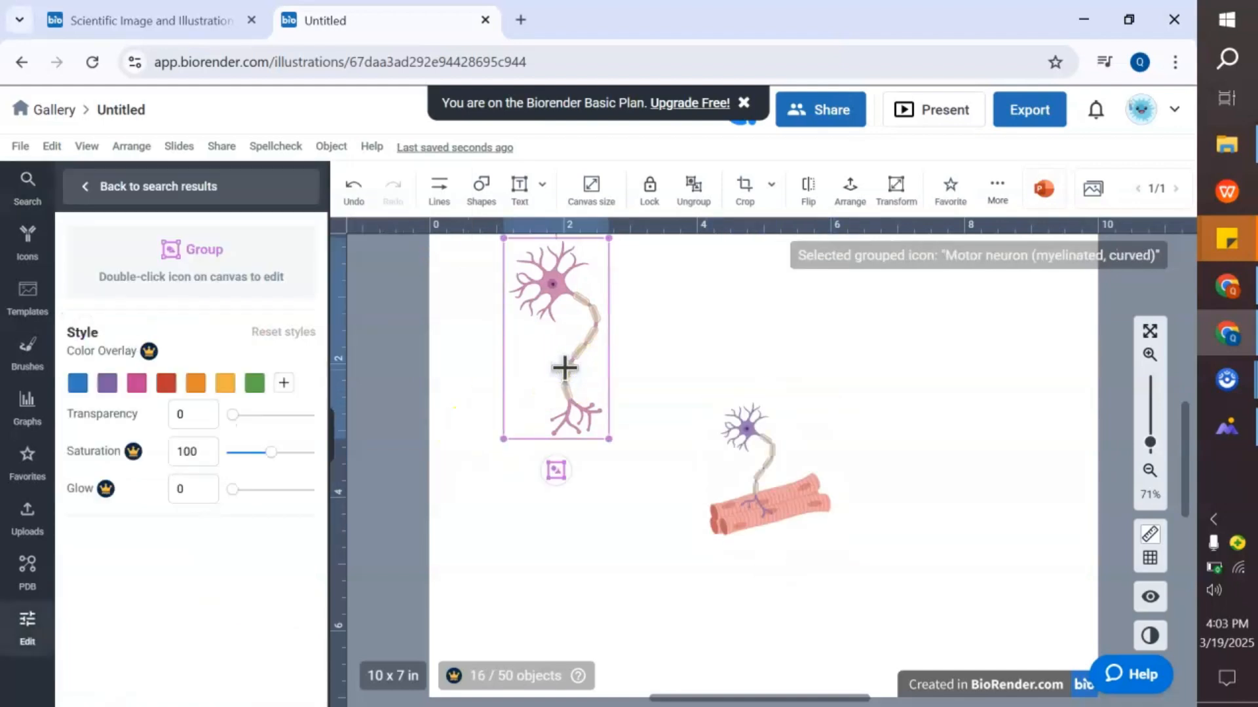
pyautogui.press('Delete')
# - Enlarge the motor unit icon and move it slightly down and left on the canvas
pyautogui.click(763, 494)
pyautogui.moveTo(835, 539); pyautogui.dragTo(1006, 629)
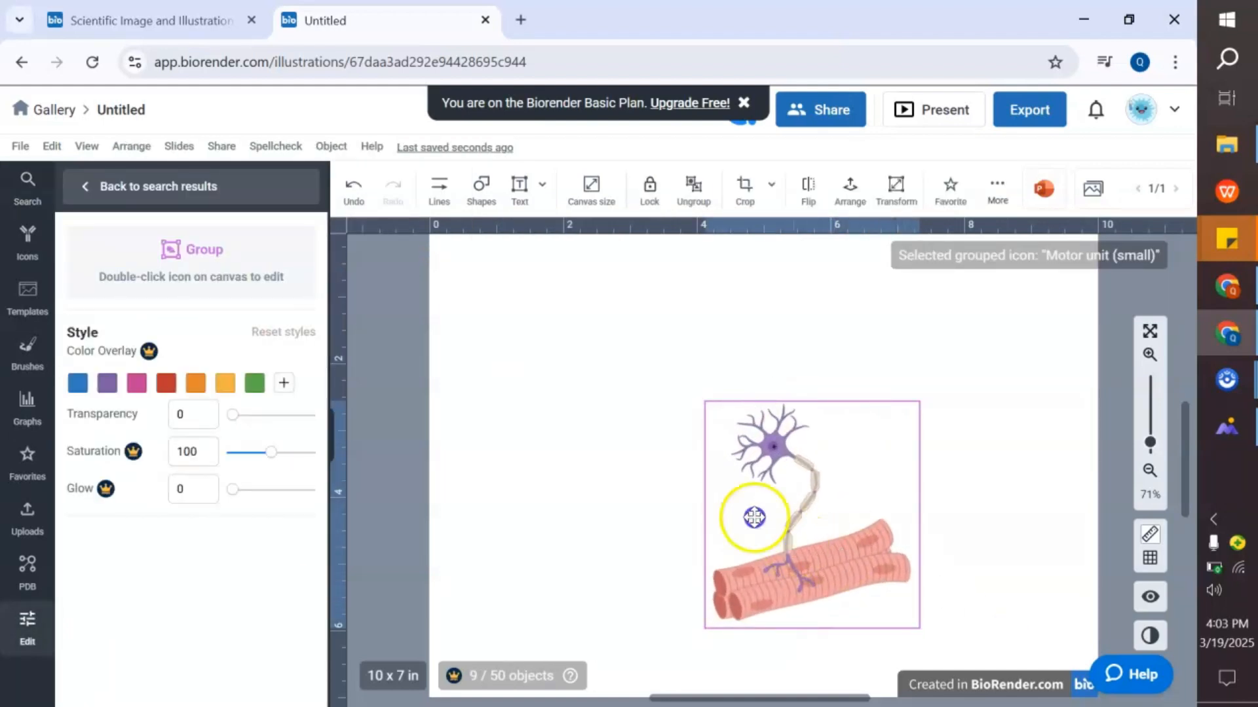
pyautogui.moveTo(755, 518); pyautogui.dragTo(747, 576)
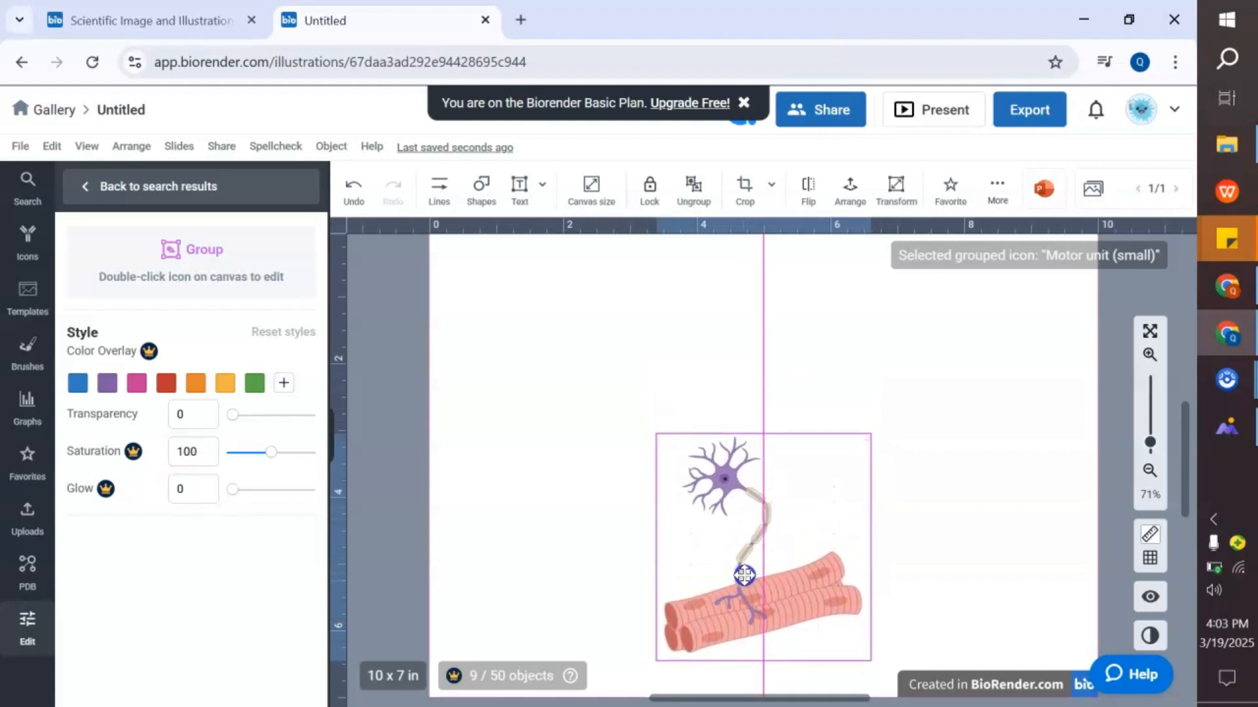
pyautogui.scroll(-2, 747, 580)
pyautogui.scroll(1, 747, 580)
pyautogui.doubleClick(739, 477)
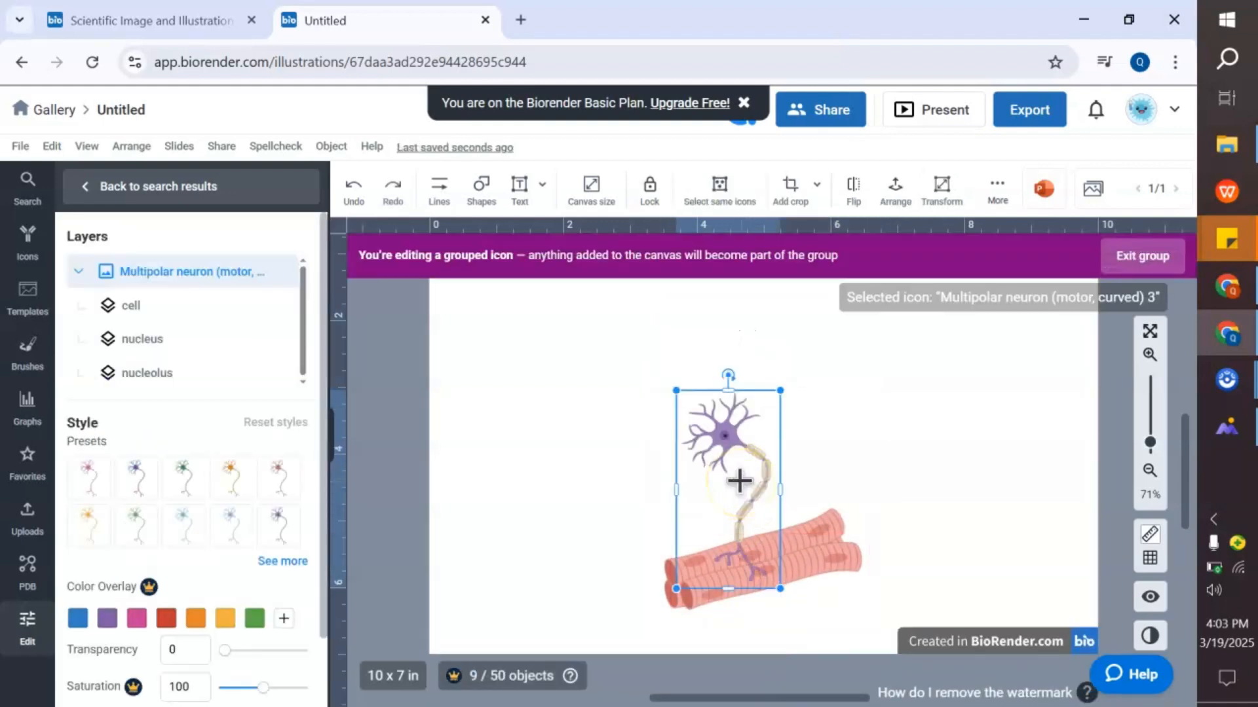
pyautogui.click(821, 451)
pyautogui.moveTo(820, 450); pyautogui.dragTo(807, 349)
pyautogui.click(880, 478)
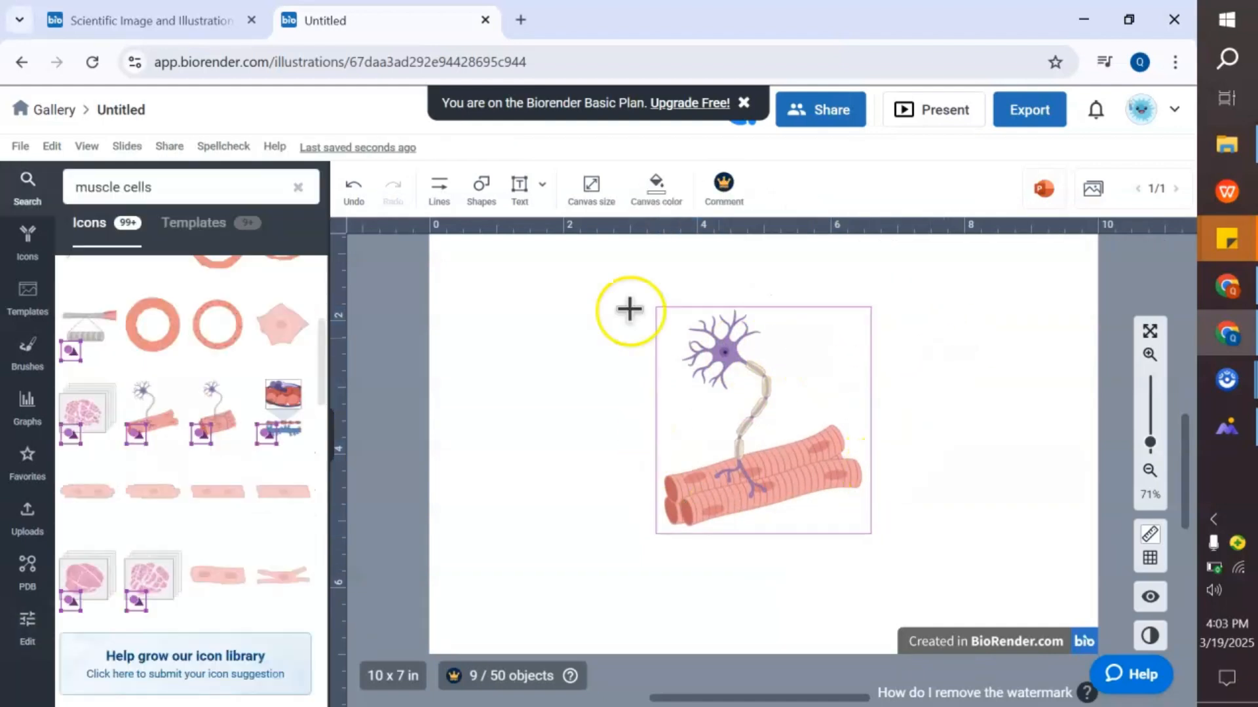
# - Add a Dendrites text label to the left of the neuron's dendrites
pyautogui.click(516, 211)
pyautogui.click(719, 367)
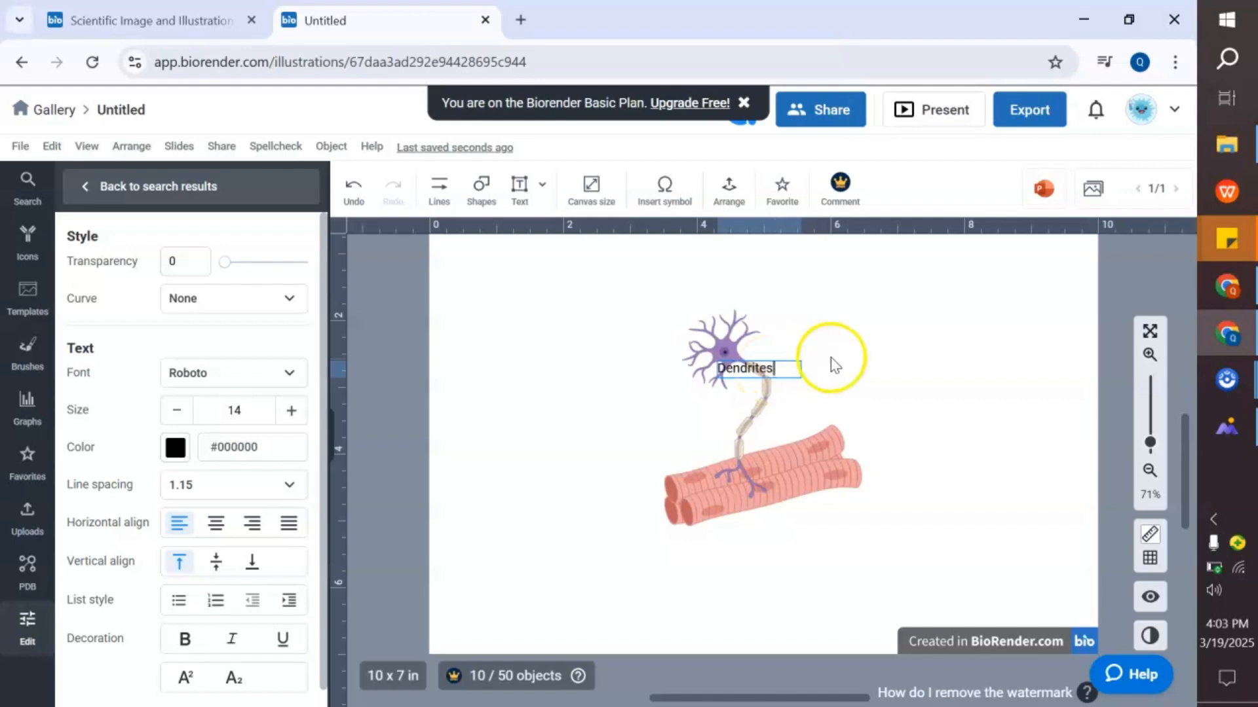
pyautogui.moveTo(760, 367); pyautogui.dragTo(628, 329)
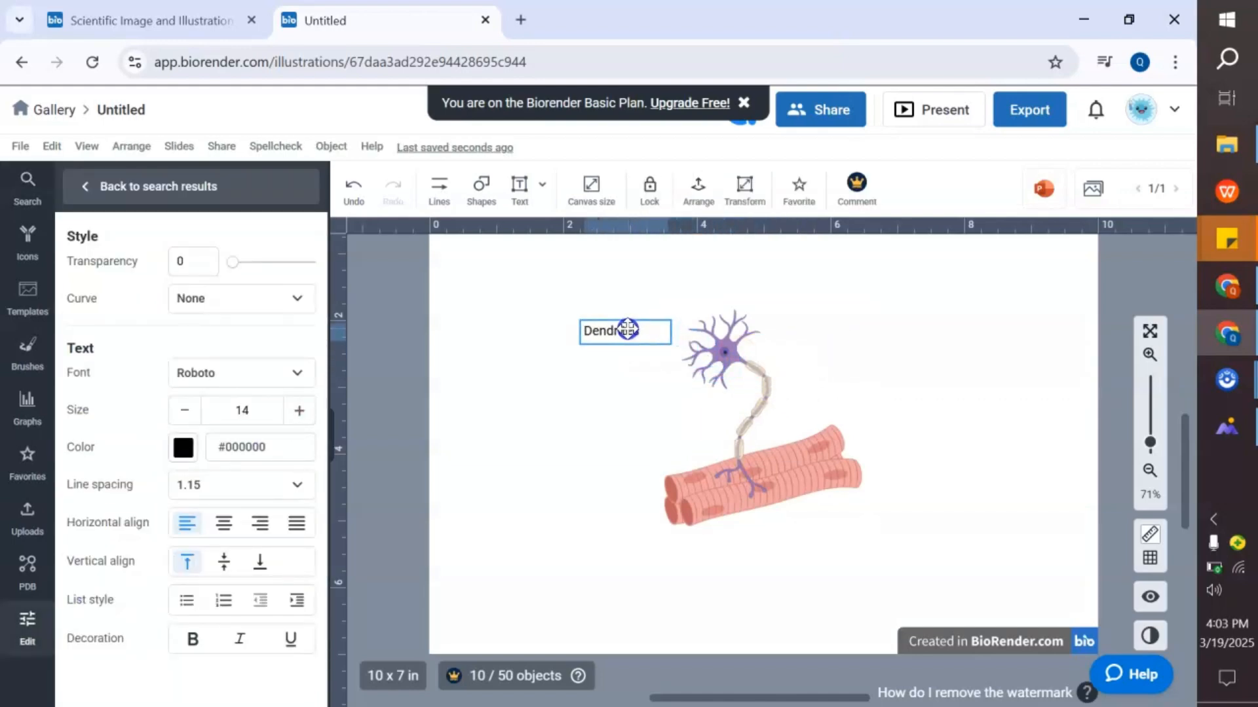
pyautogui.click(805, 341)
pyautogui.click(660, 335)
pyautogui.click(623, 357)
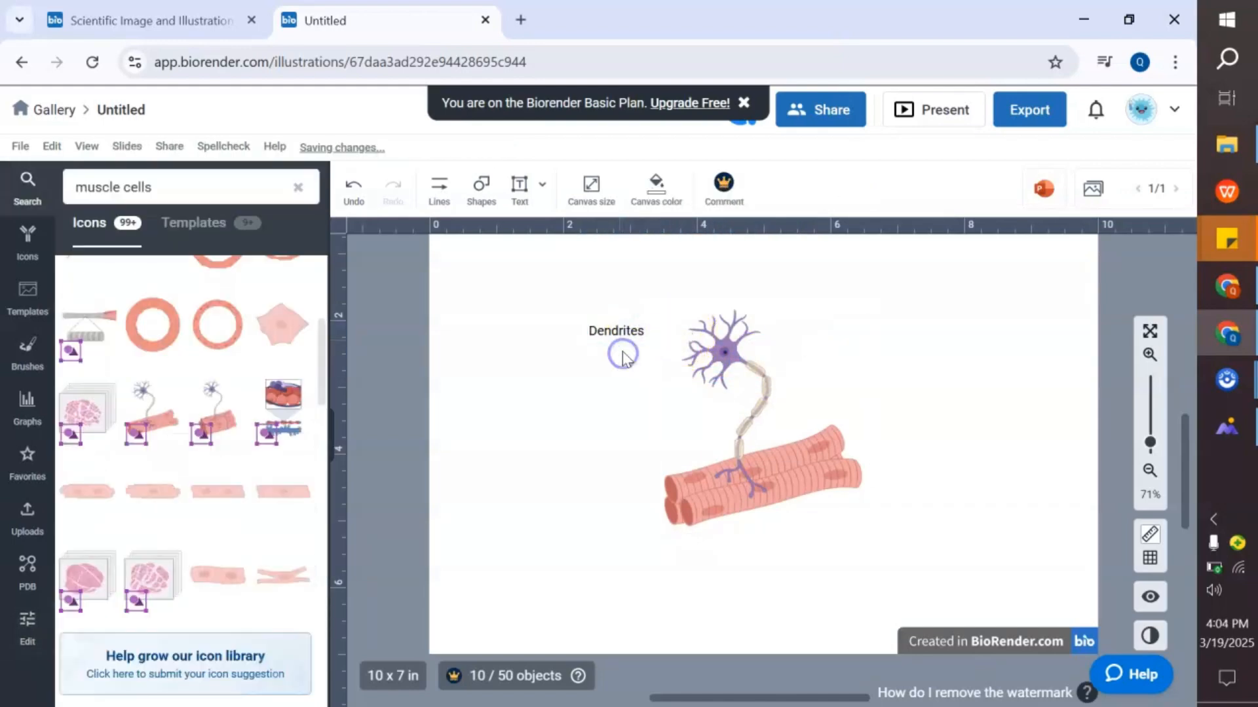
pyautogui.click(627, 332)
# - Draw a dot-ended pointer line from the Dendrites label to the dendrites
pyautogui.click(439, 190)
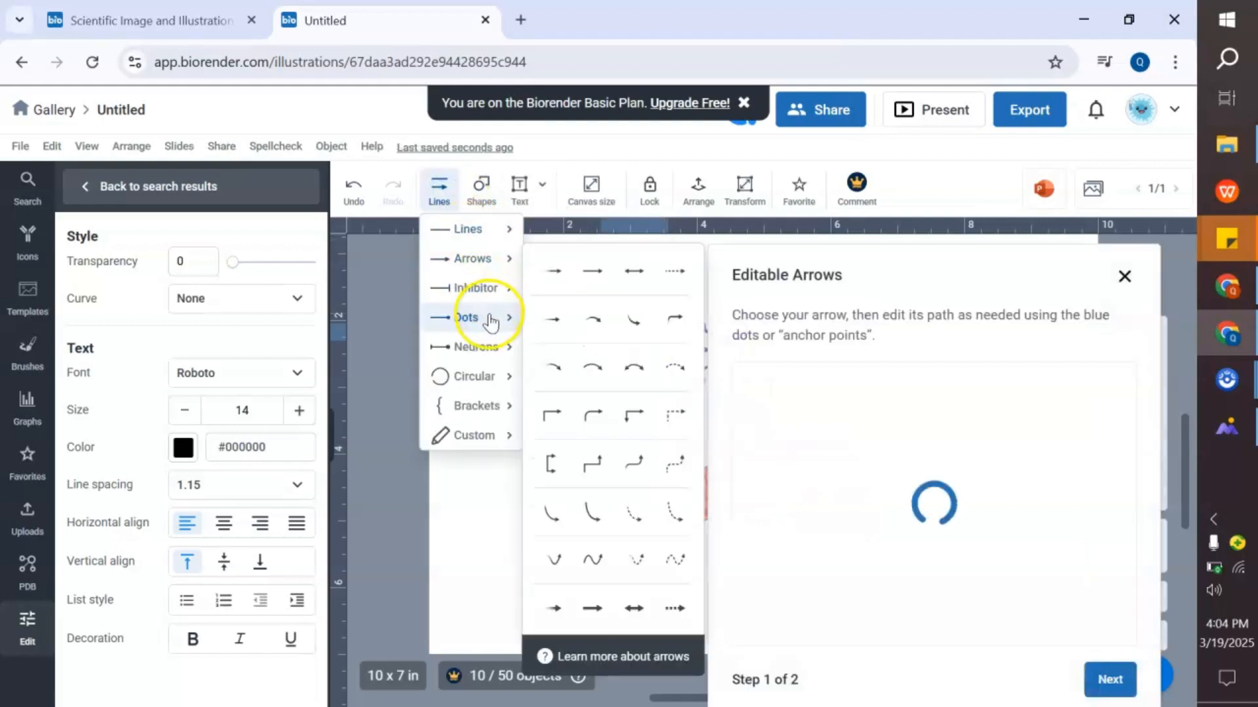
pyautogui.click(554, 321)
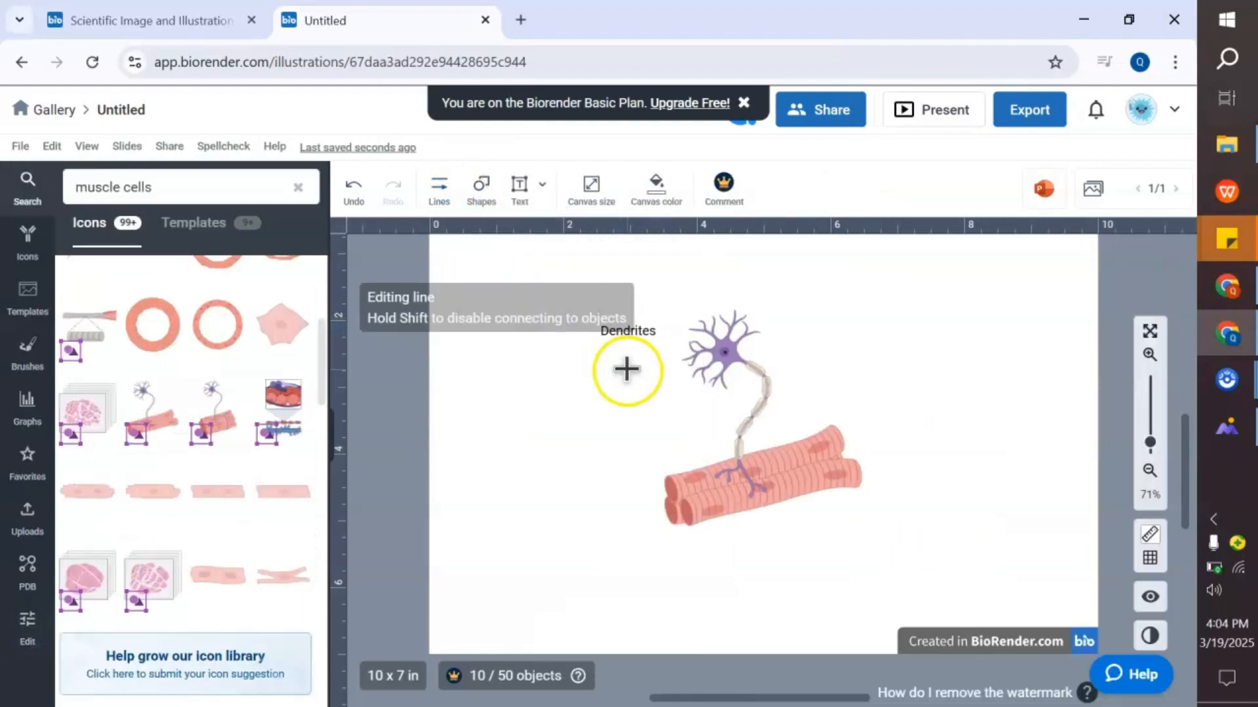
pyautogui.moveTo(661, 326); pyautogui.dragTo(693, 326)
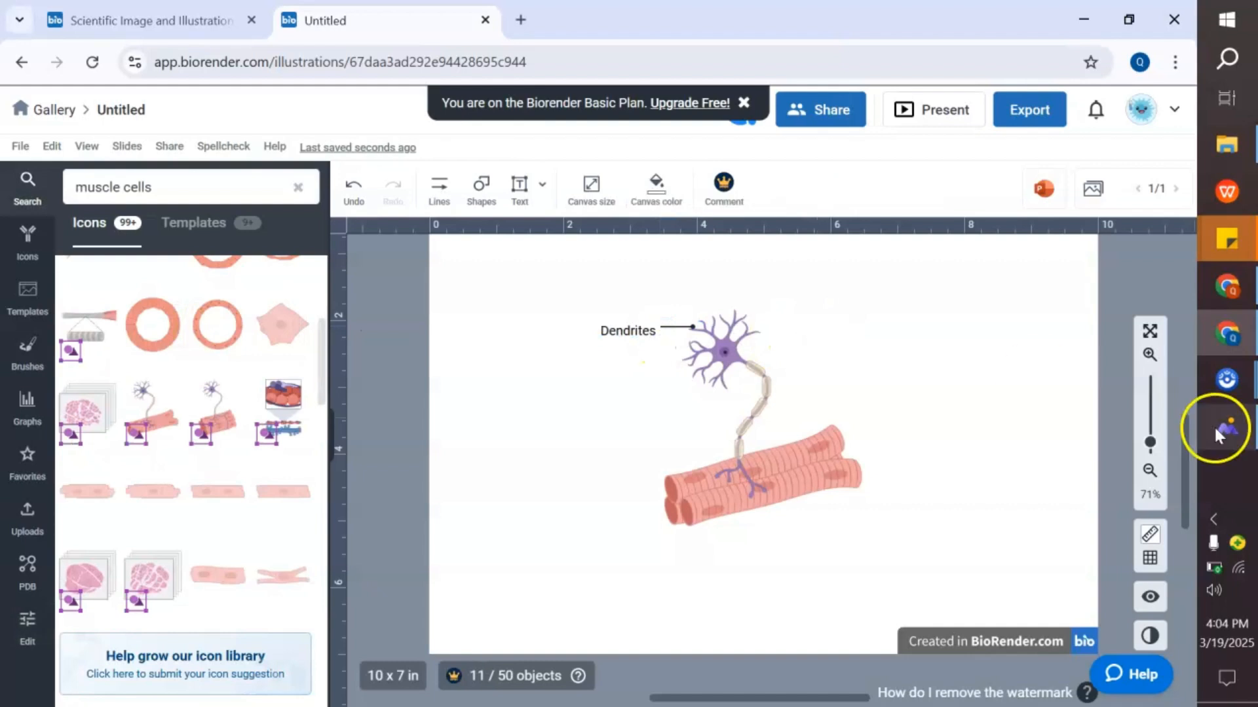
# - Duplicate the pointer line so two lines run from the Dendrites label to different dendrites
pyautogui.click(1149, 354)
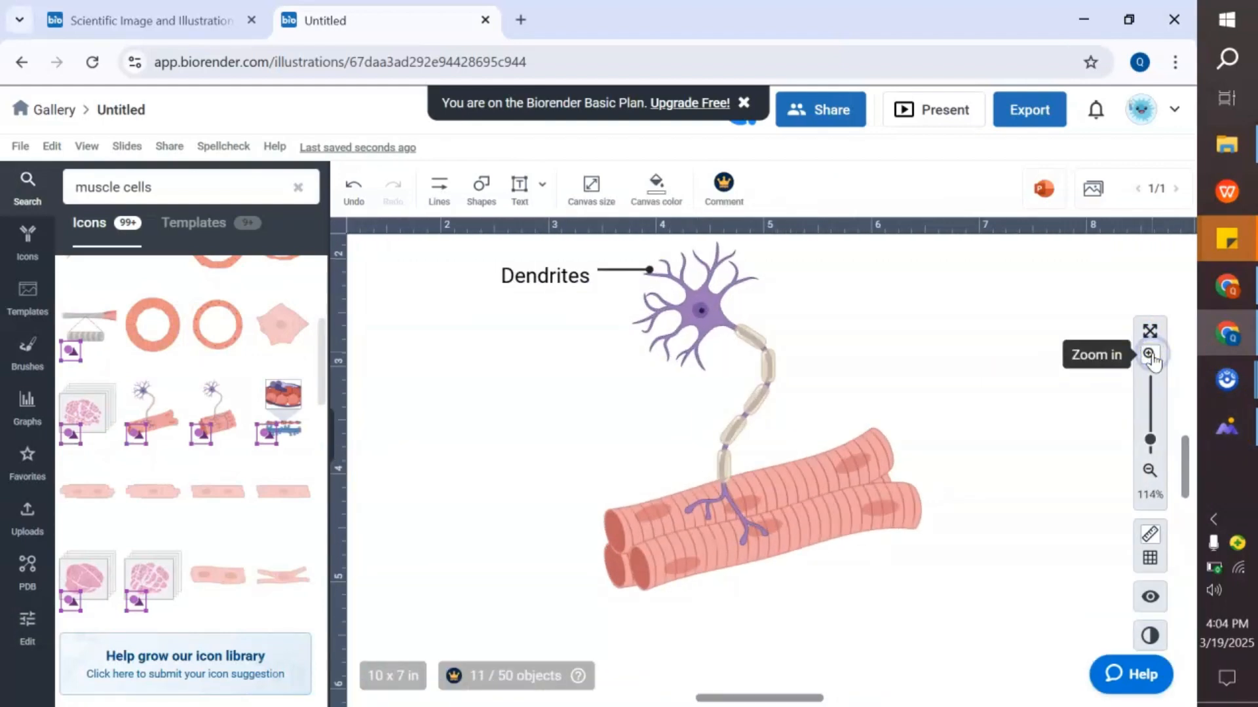
pyautogui.scroll(1, 865, 342)
pyautogui.click(649, 331)
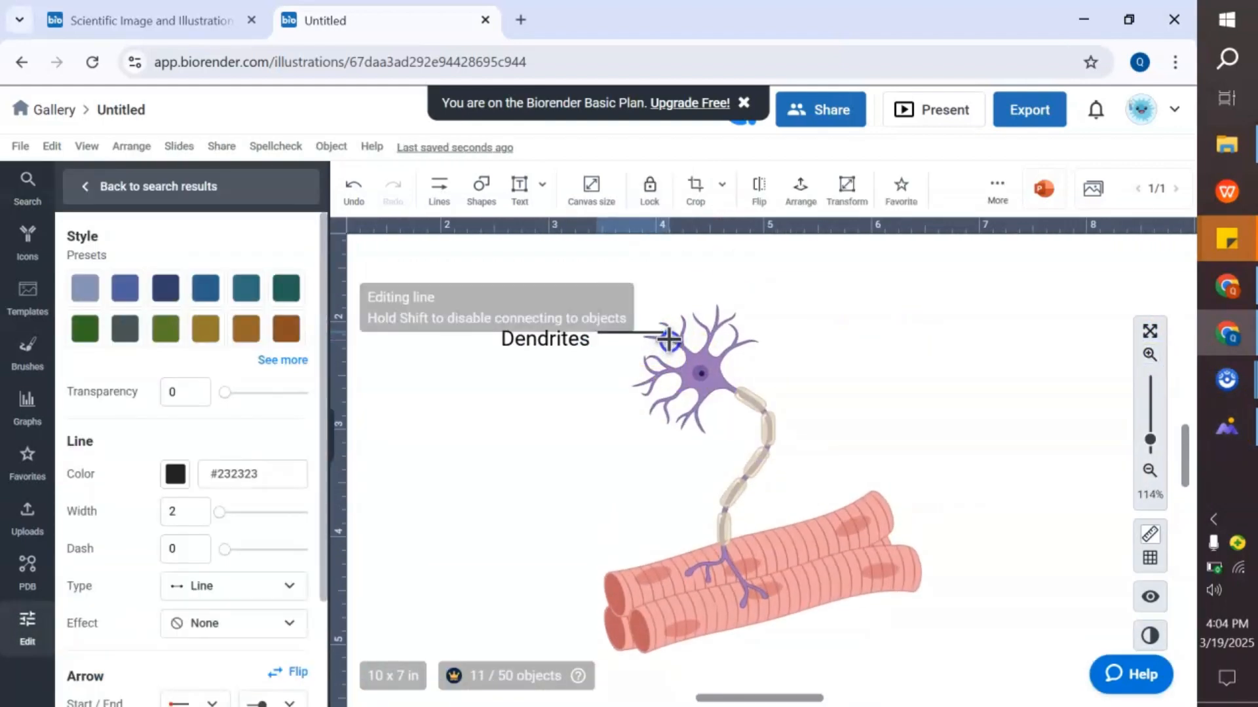
pyautogui.moveTo(669, 339); pyautogui.dragTo(534, 321)
pyautogui.hotkey('ctrl', 'c')
pyautogui.hotkey('ctrl', 'v')
pyautogui.click(560, 338)
pyautogui.click(848, 359)
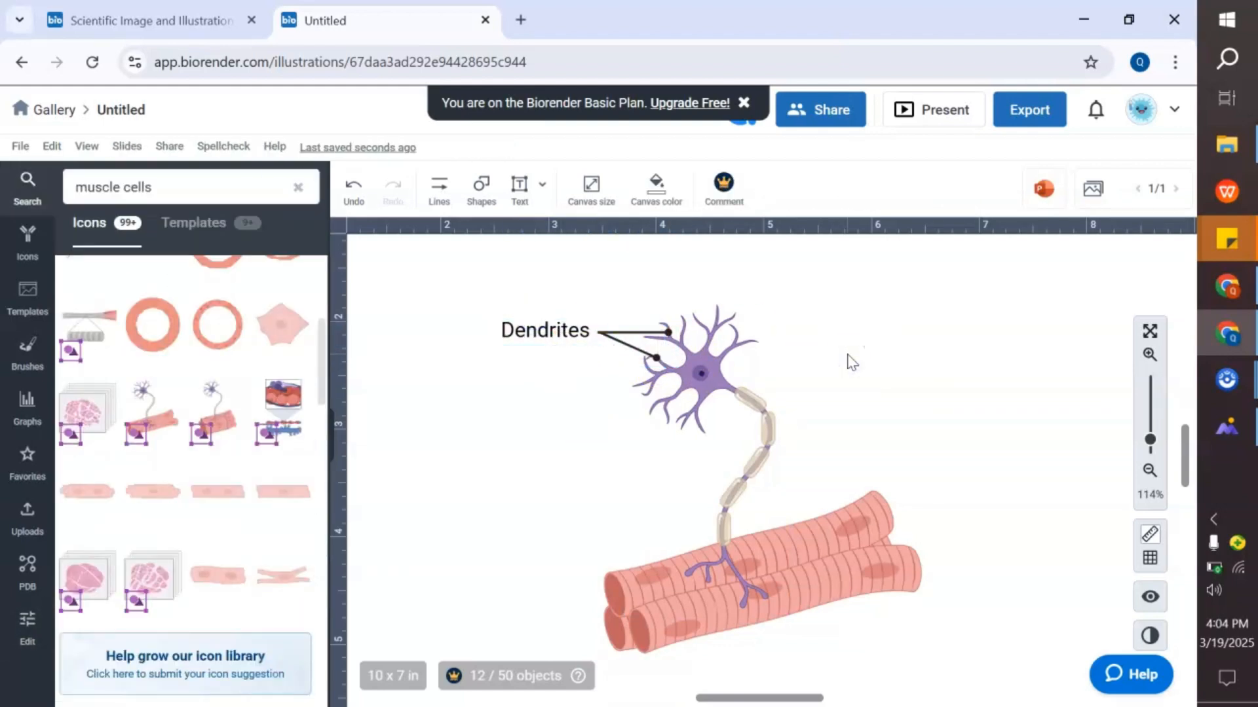
pyautogui.click(668, 334)
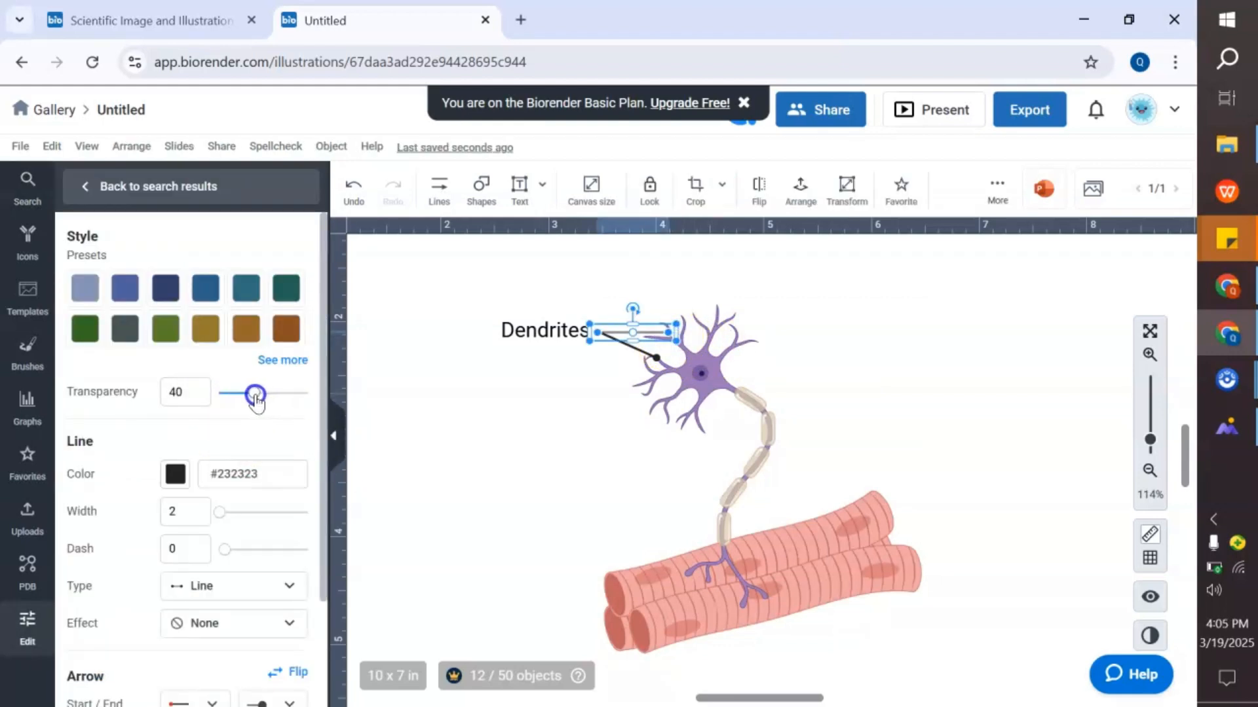
pyautogui.click(644, 355)
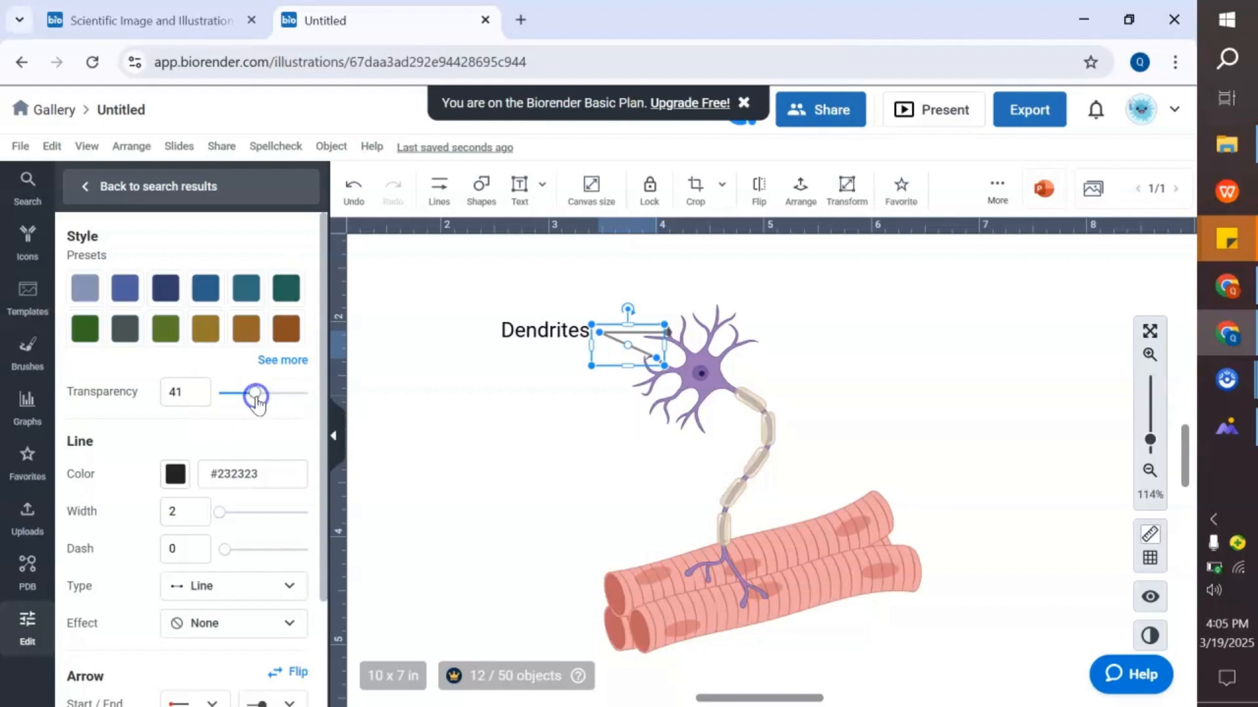
pyautogui.click(491, 393)
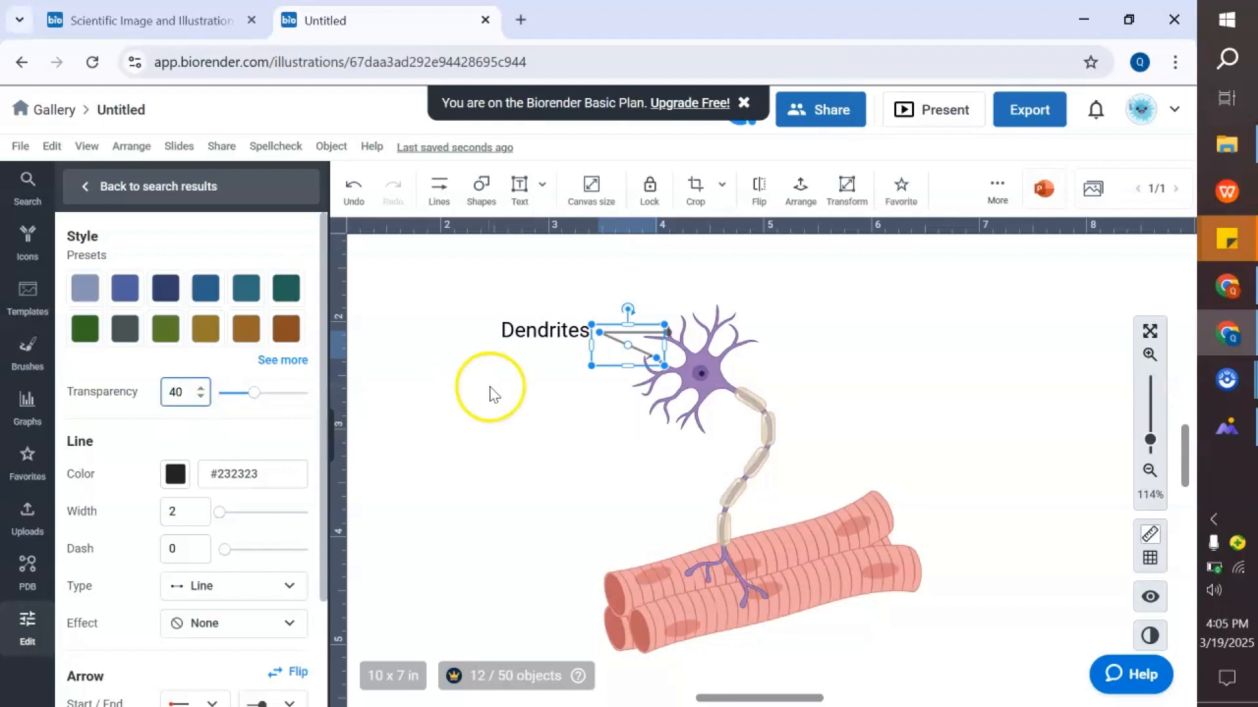
pyautogui.click(606, 332)
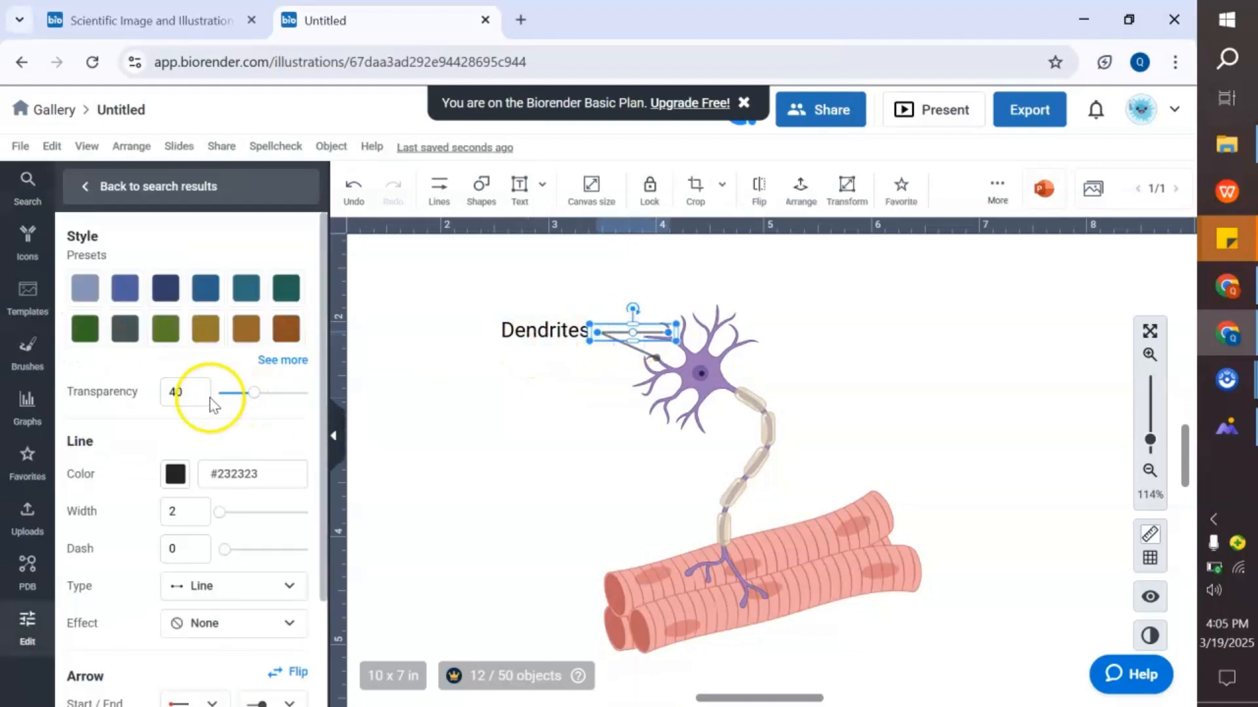
pyautogui.click(638, 349)
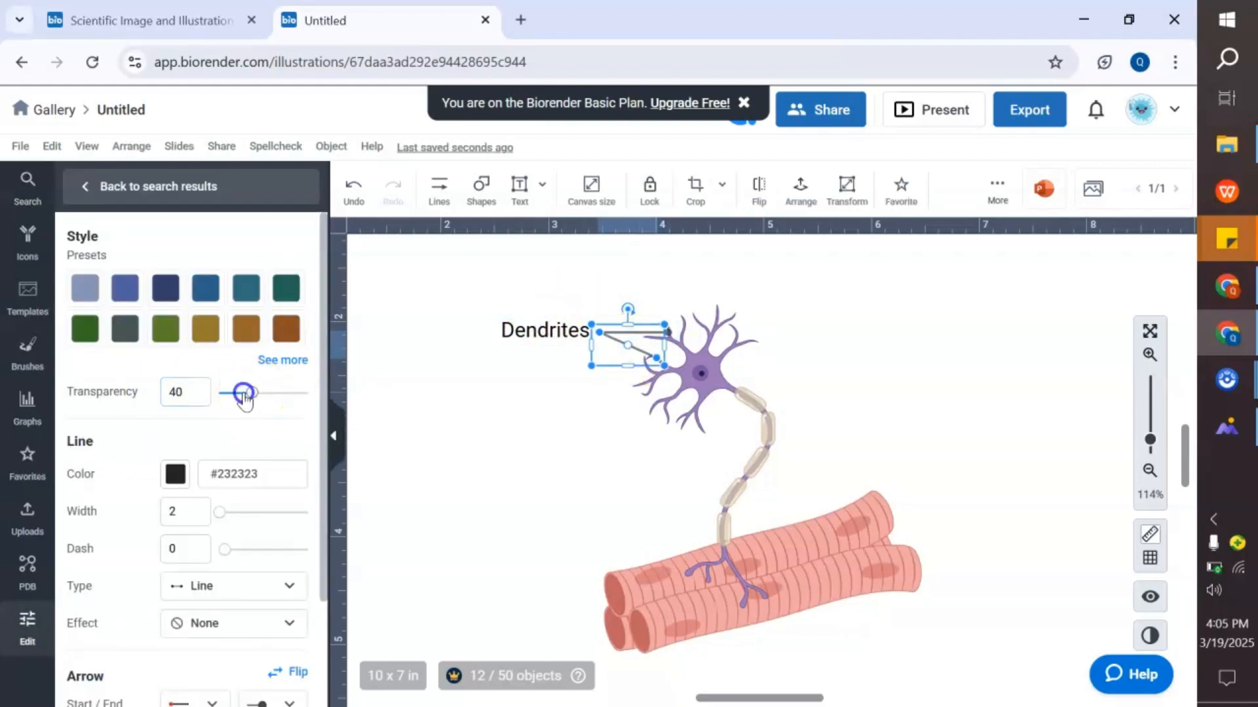
pyautogui.click(467, 432)
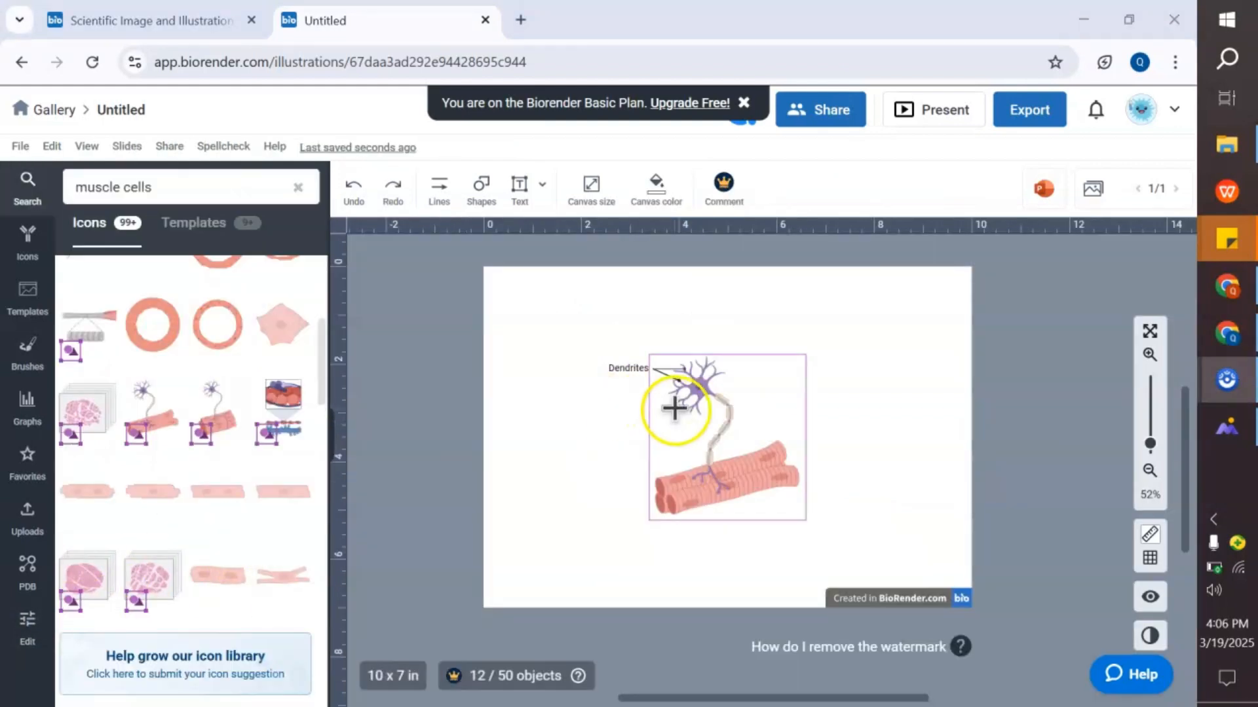
# - Enlarge the motor unit icon further and reposition it on the canvas
pyautogui.click(674, 407)
pyautogui.moveTo(808, 355); pyautogui.dragTo(981, 272)
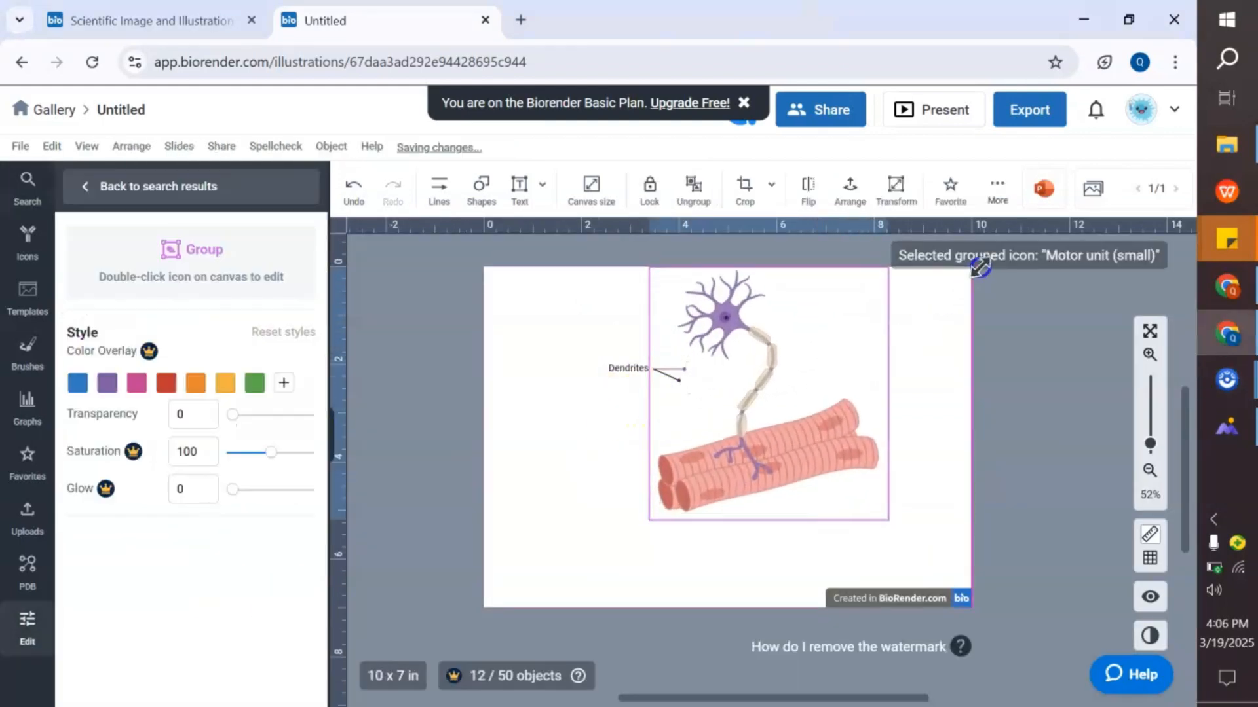
pyautogui.moveTo(744, 394); pyautogui.dragTo(704, 437)
# - Reposition the Dendrites label and its pointer line above the neuron's upper dendrites
pyautogui.click(590, 400)
pyautogui.moveTo(626, 368); pyautogui.dragTo(578, 346)
pyautogui.click(659, 371)
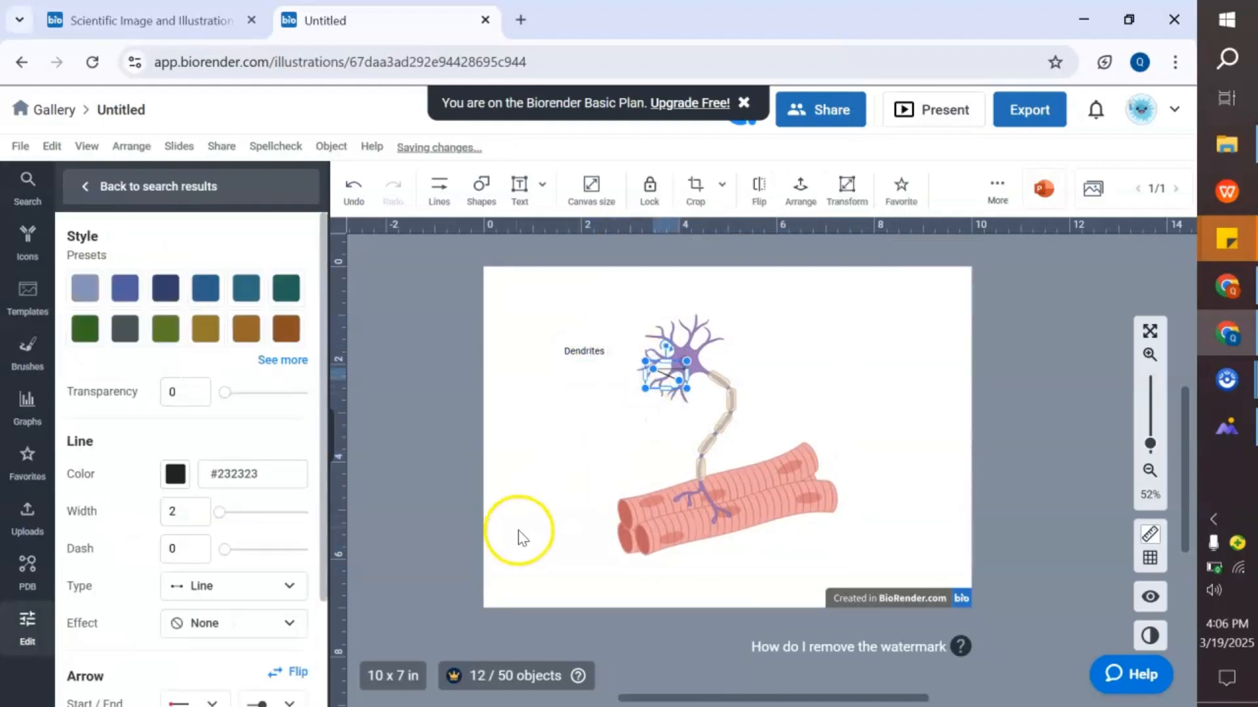
pyautogui.scroll(5, 589, 430)
pyautogui.click(589, 471)
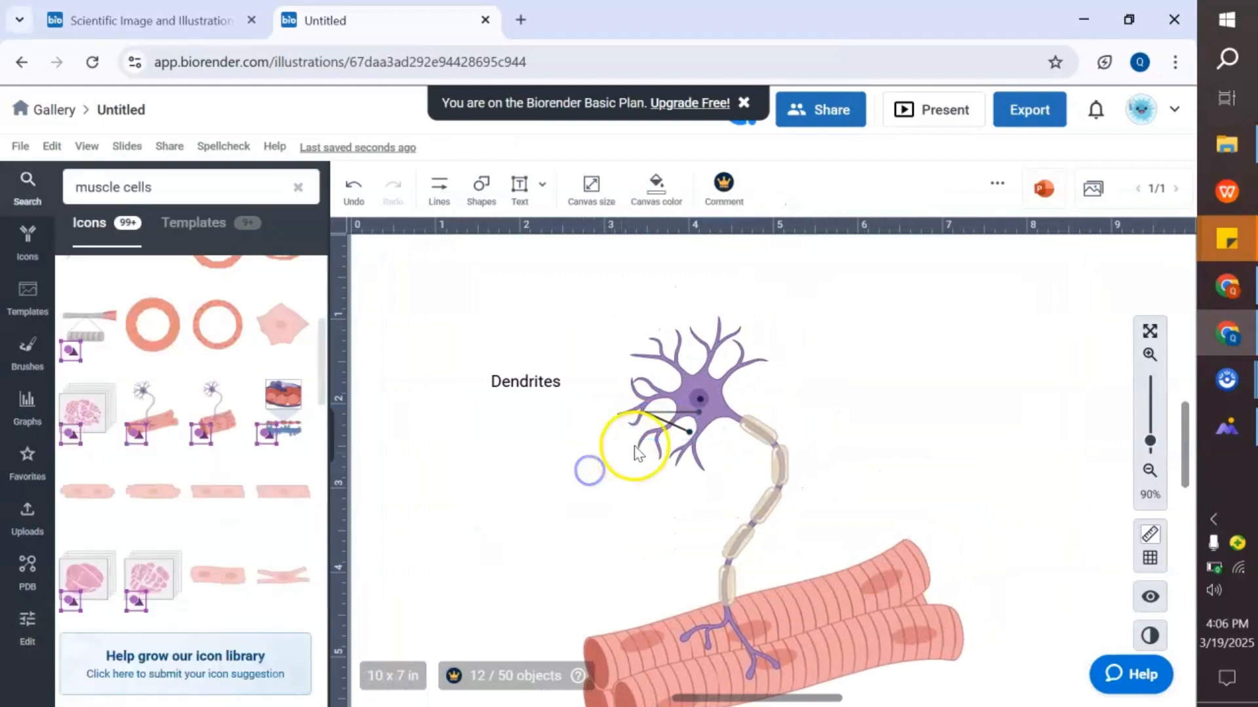
pyautogui.click(668, 419)
pyautogui.moveTo(657, 422); pyautogui.dragTo(618, 347)
pyautogui.click(550, 417)
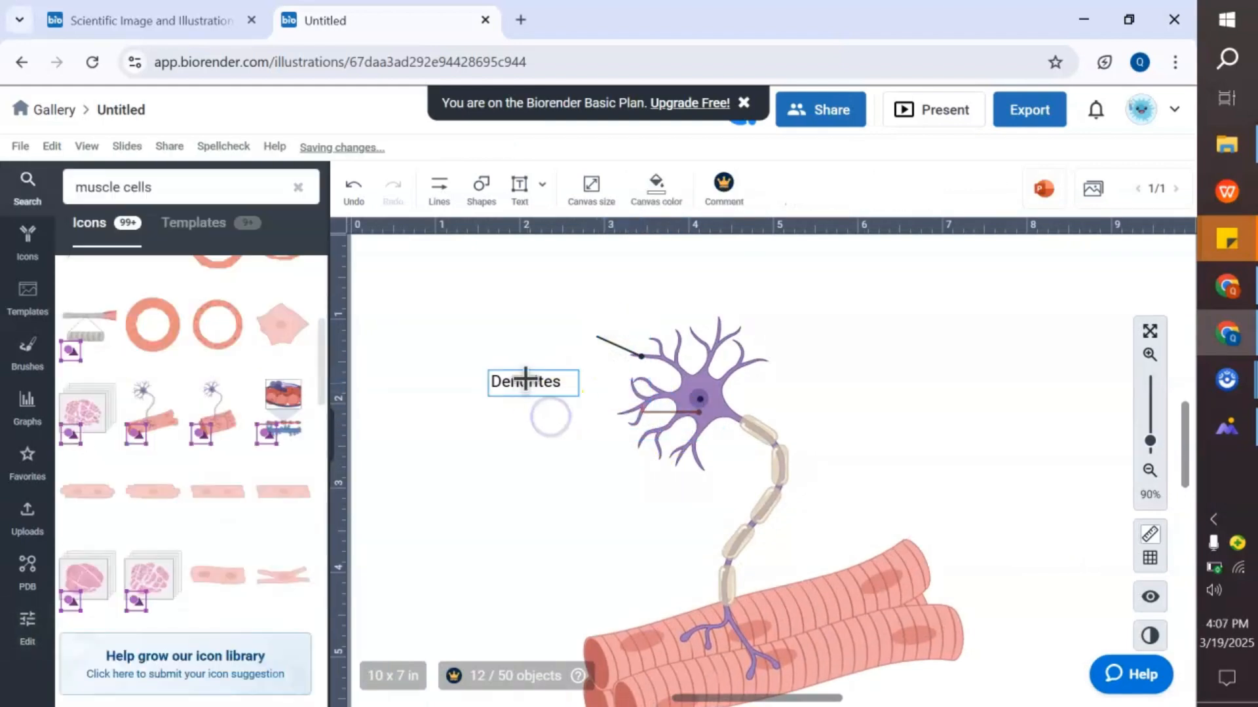
pyautogui.moveTo(526, 379); pyautogui.dragTo(575, 326)
pyautogui.click(570, 400)
pyautogui.click(565, 402)
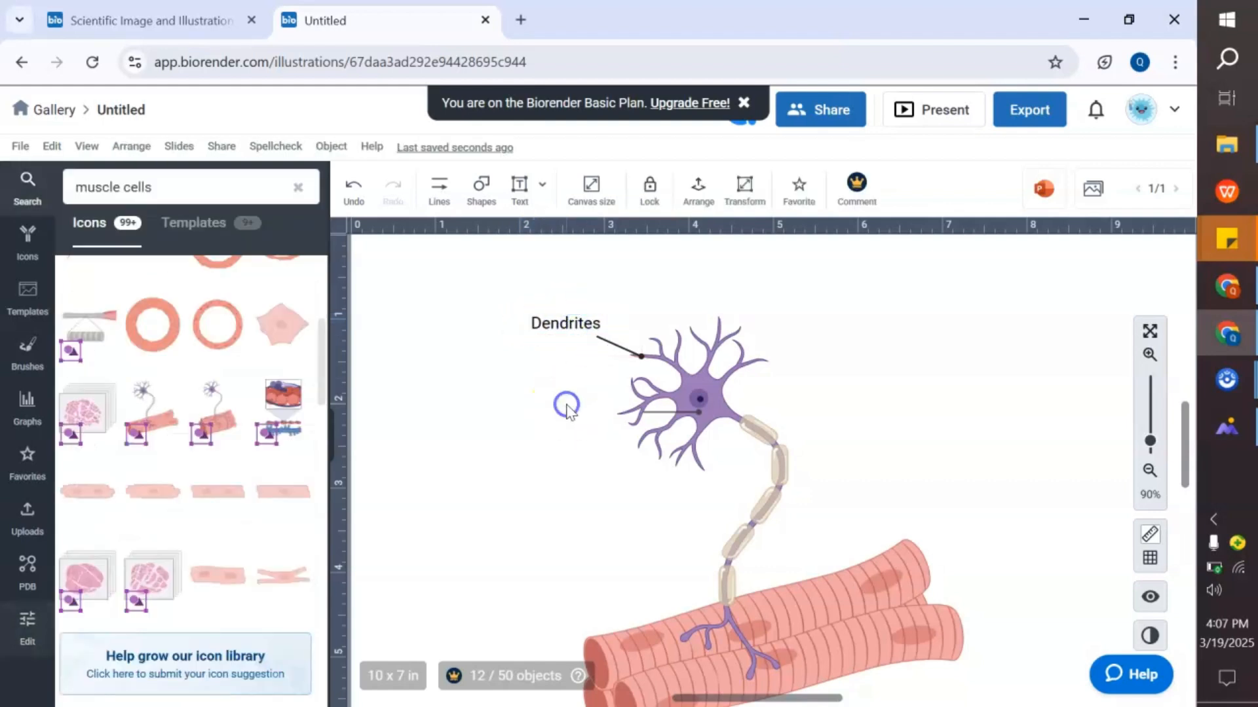
# - Redirect the second pointer line so it points from the left to the cell body
pyautogui.moveTo(663, 410); pyautogui.dragTo(590, 444)
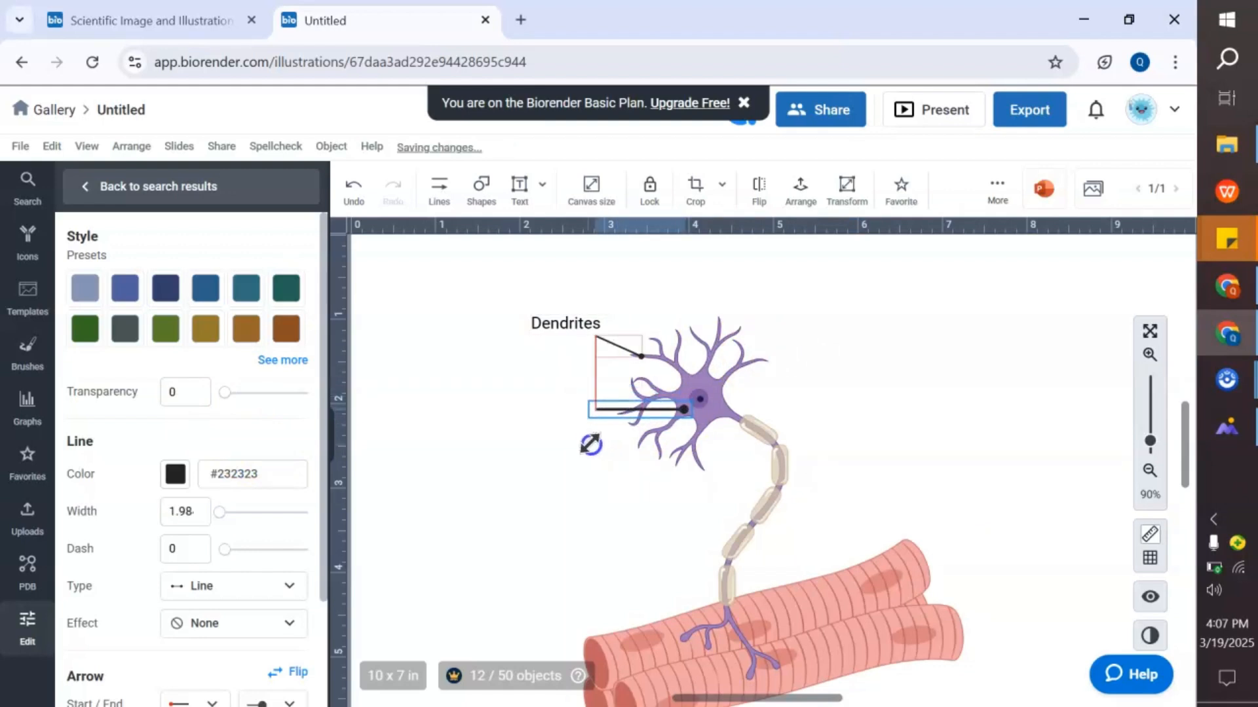
pyautogui.moveTo(655, 391); pyautogui.dragTo(645, 385)
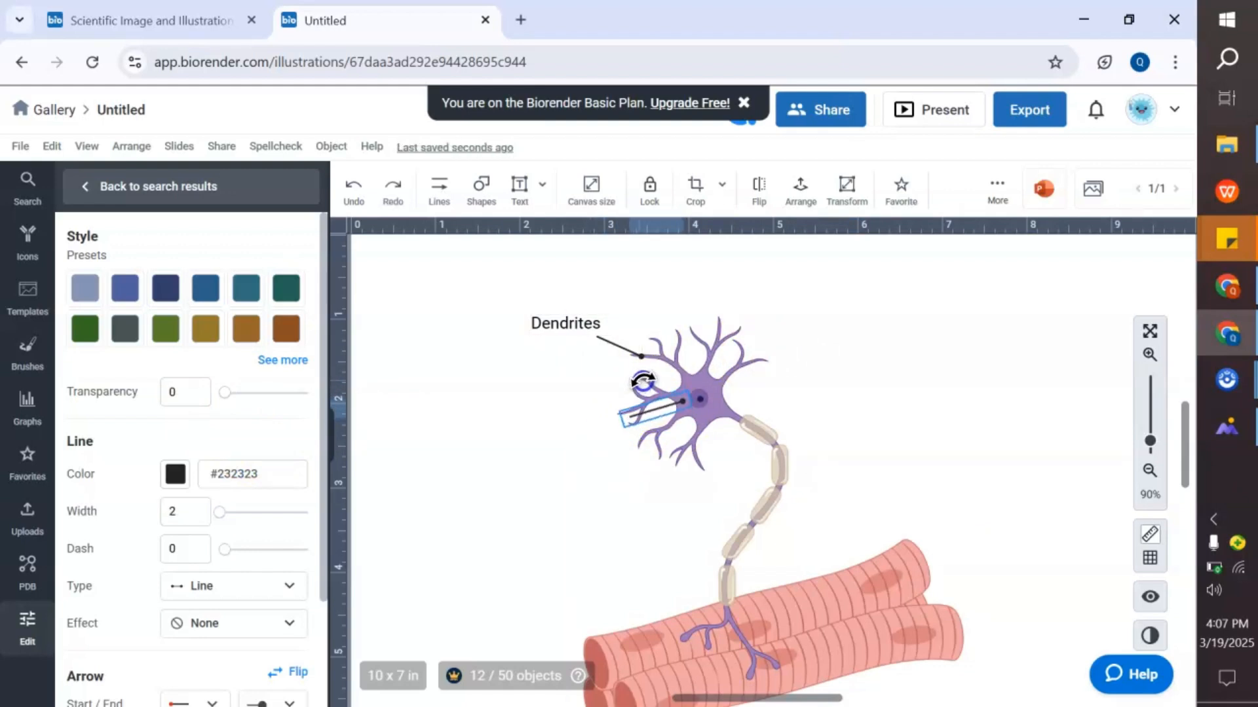
pyautogui.click(552, 437)
# - Add a Soma text label at the left end of the cell-body pointer line
pyautogui.click(519, 190)
pyautogui.click(532, 427)
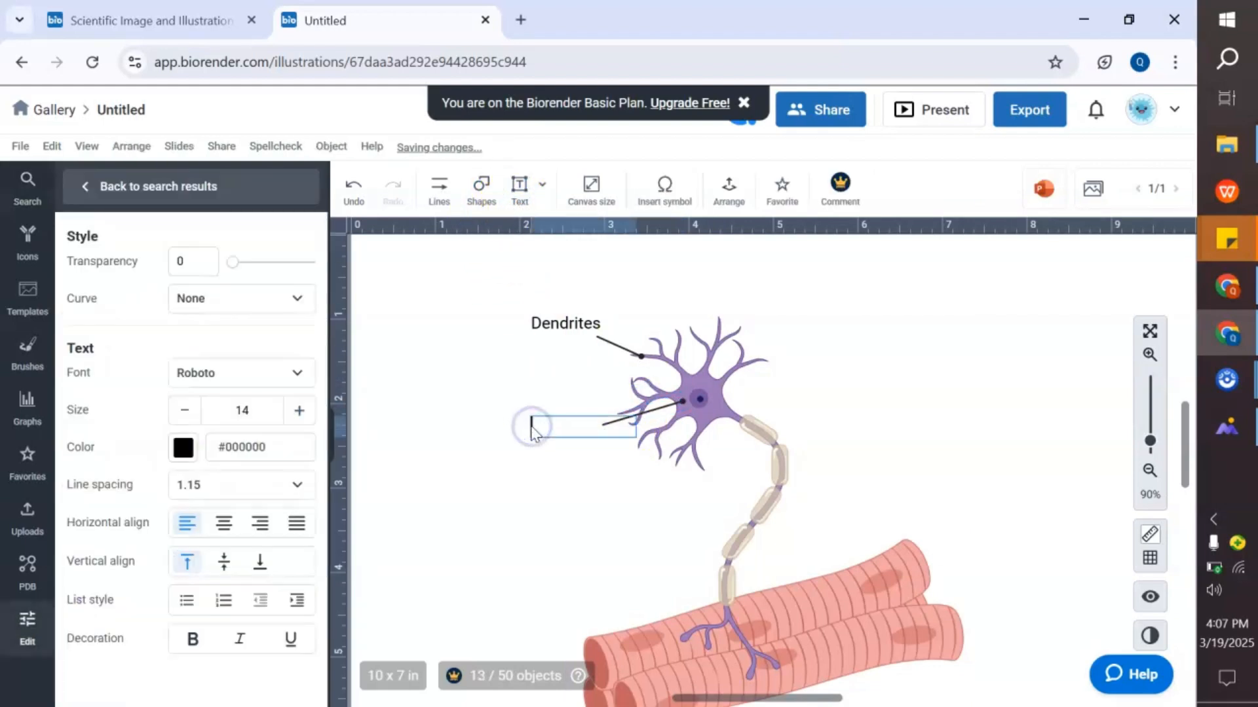
pyautogui.click(436, 477)
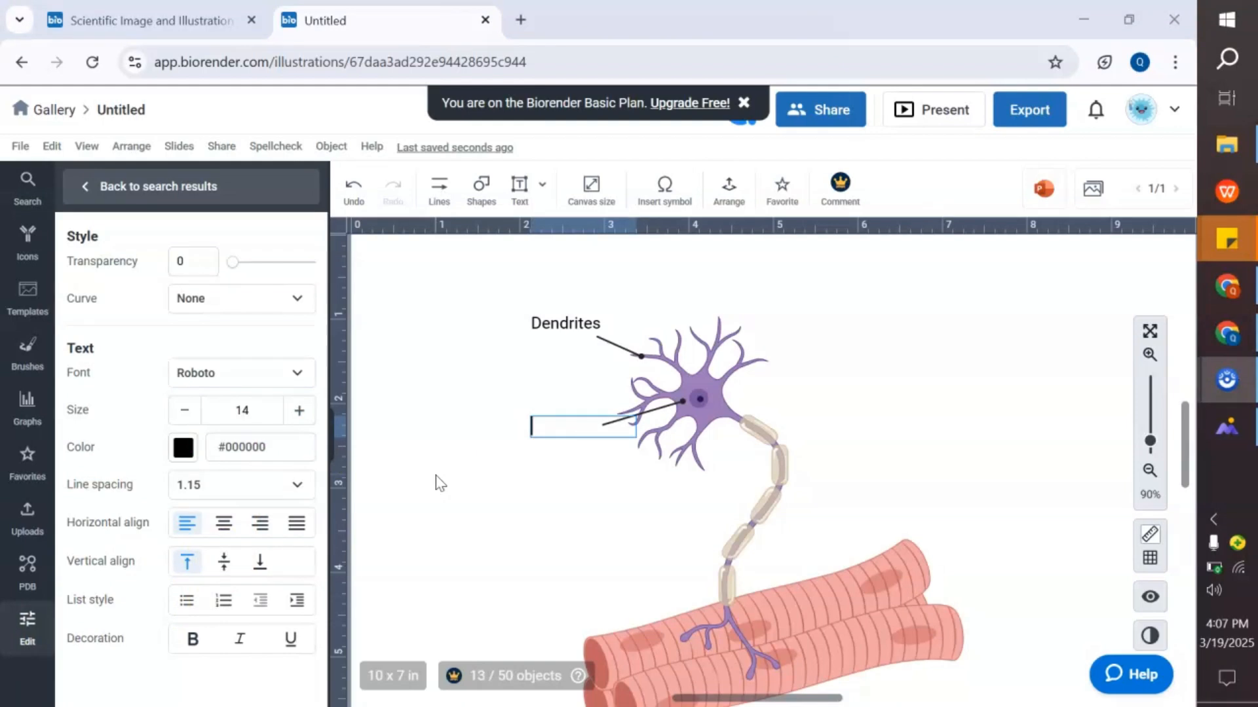
pyautogui.write('Soma')
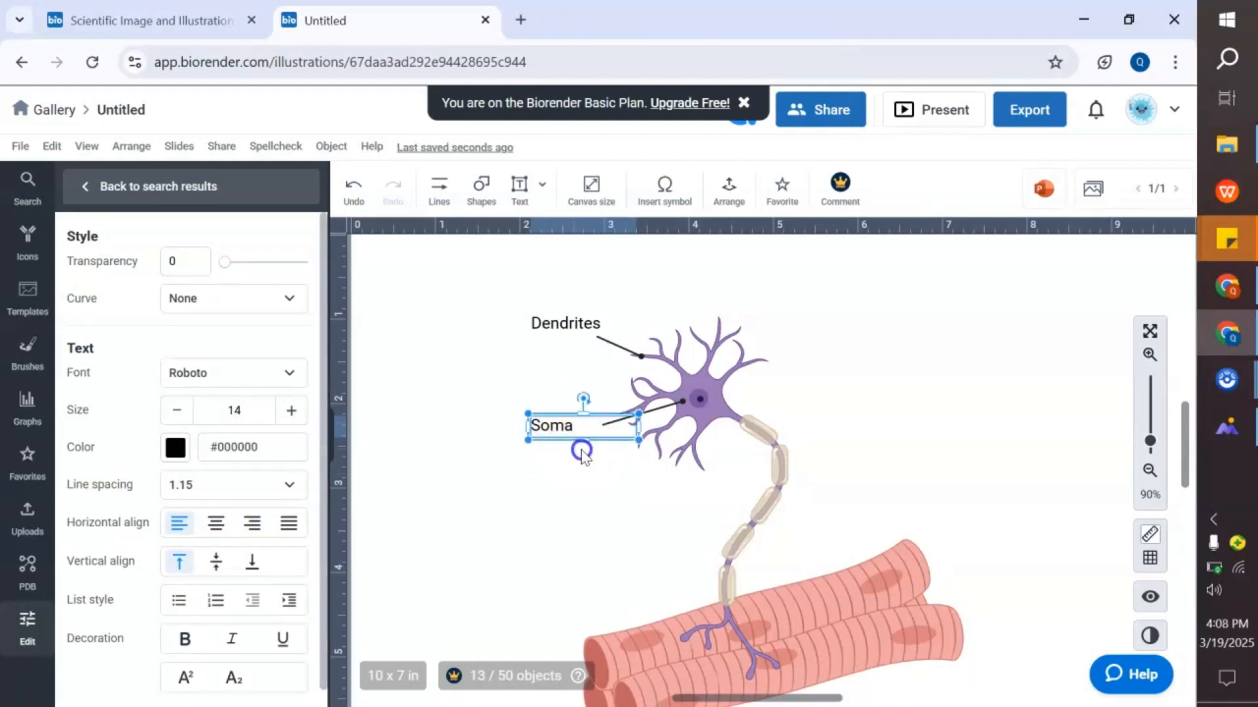
# - Nudge the Soma label slightly so it sits at the end of its pointer line
pyautogui.click(565, 431)
pyautogui.click(598, 466)
pyautogui.moveTo(574, 423); pyautogui.dragTo(589, 433)
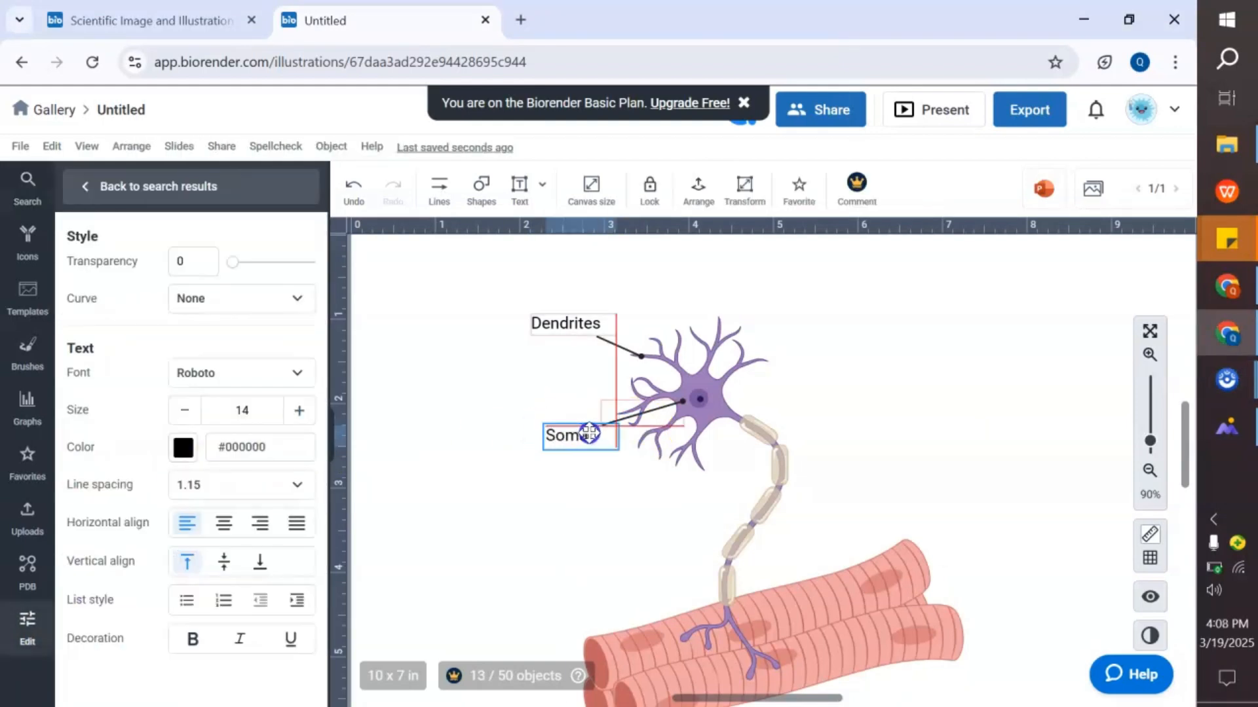
pyautogui.click(606, 458)
# - Duplicate the Dendrites pointer line and rotate the copy so it points from the right to the nucleus
pyautogui.click(622, 345)
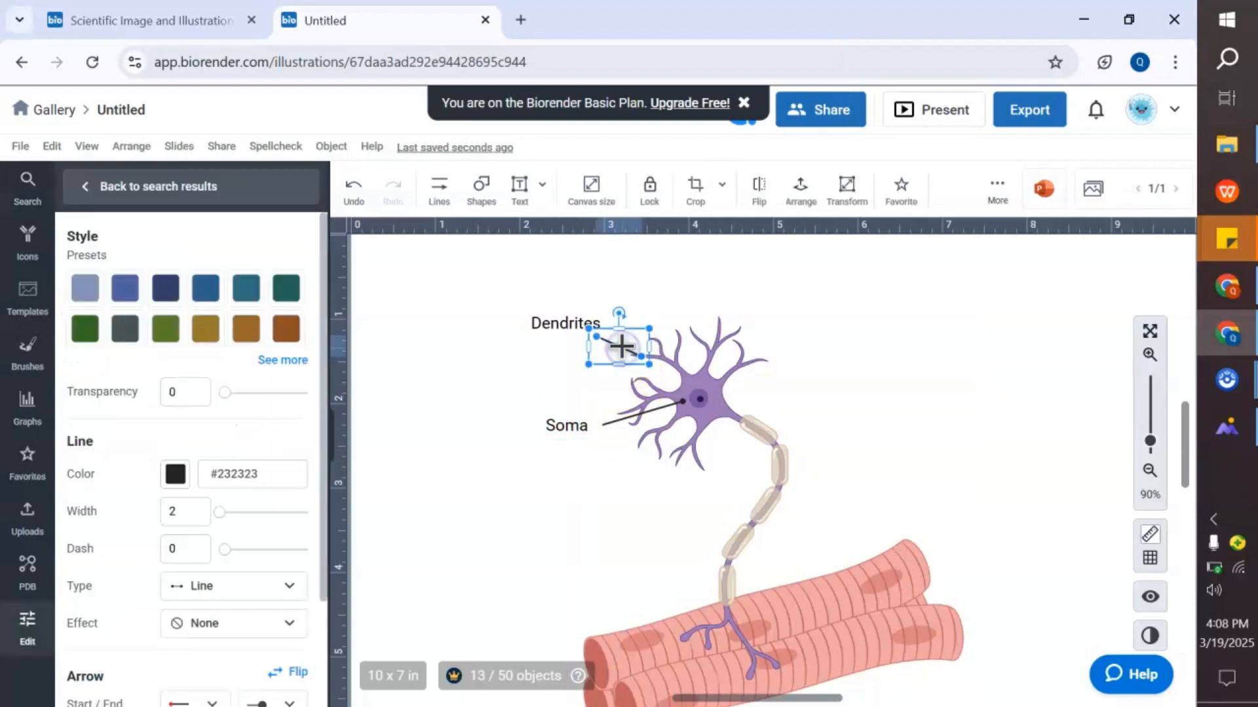
pyautogui.moveTo(625, 354); pyautogui.dragTo(786, 357)
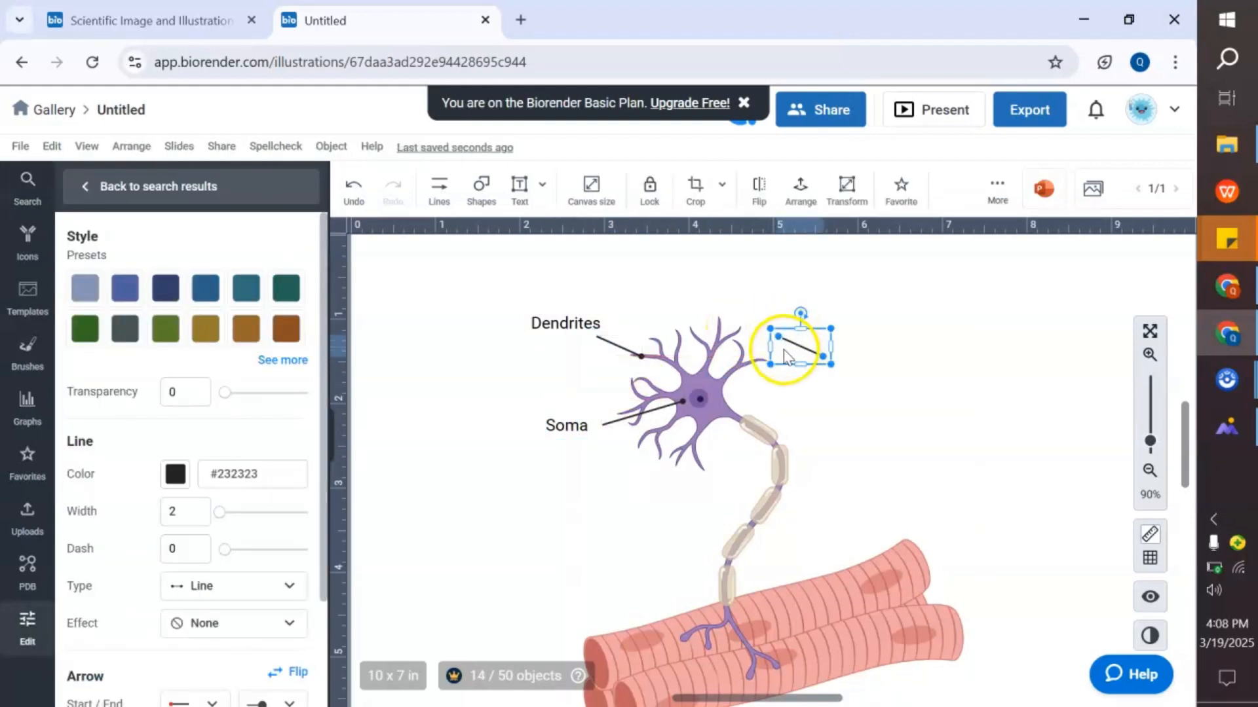
pyautogui.click(439, 190)
pyautogui.moveTo(466, 317)
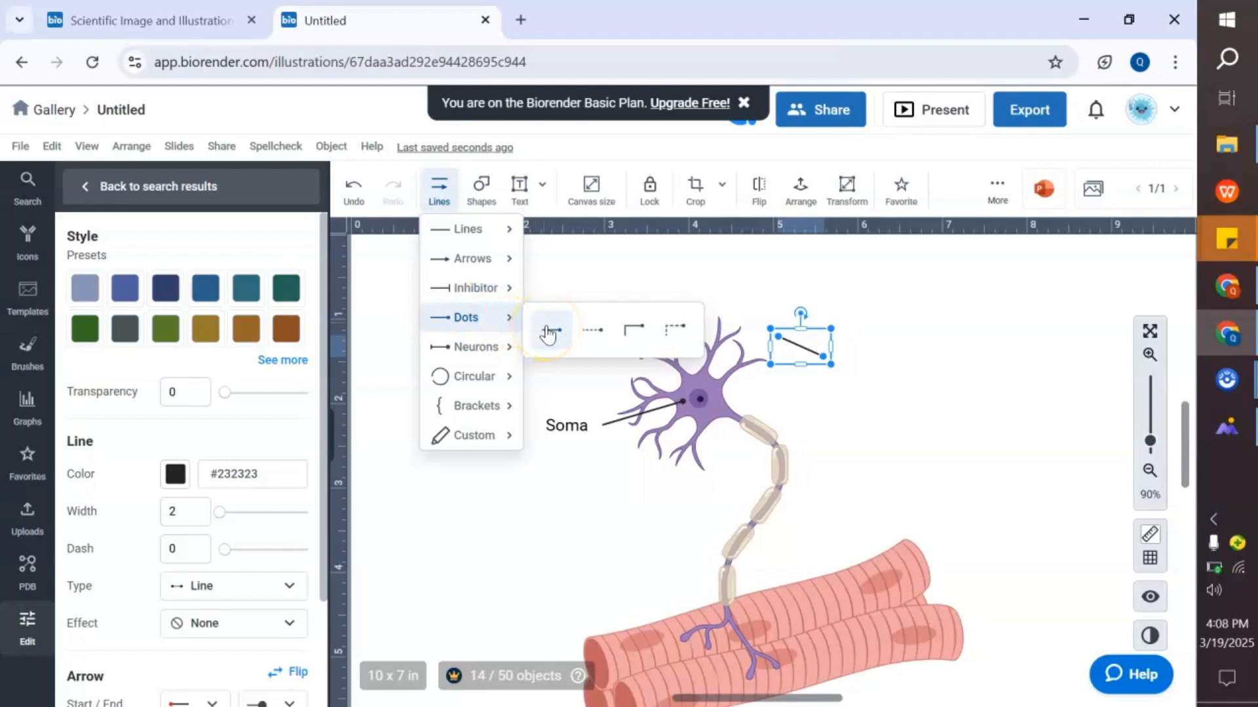
pyautogui.moveTo(856, 360); pyautogui.dragTo(851, 317)
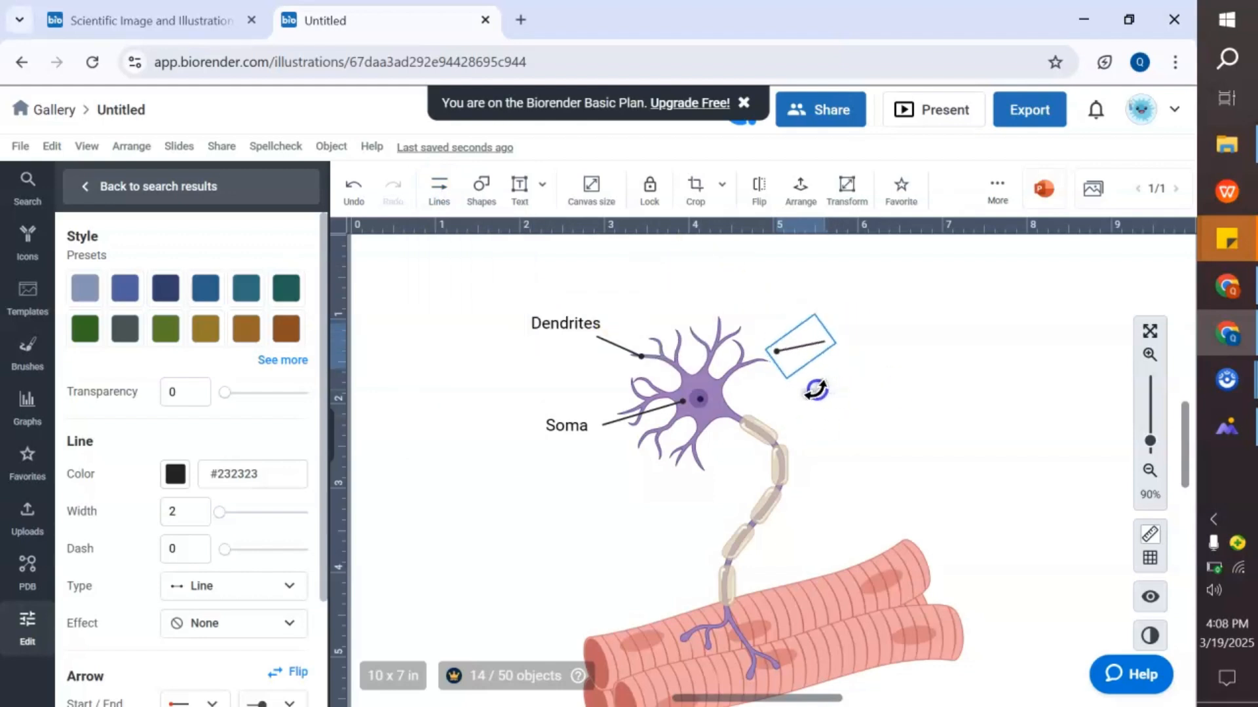
pyautogui.moveTo(816, 389); pyautogui.dragTo(742, 400)
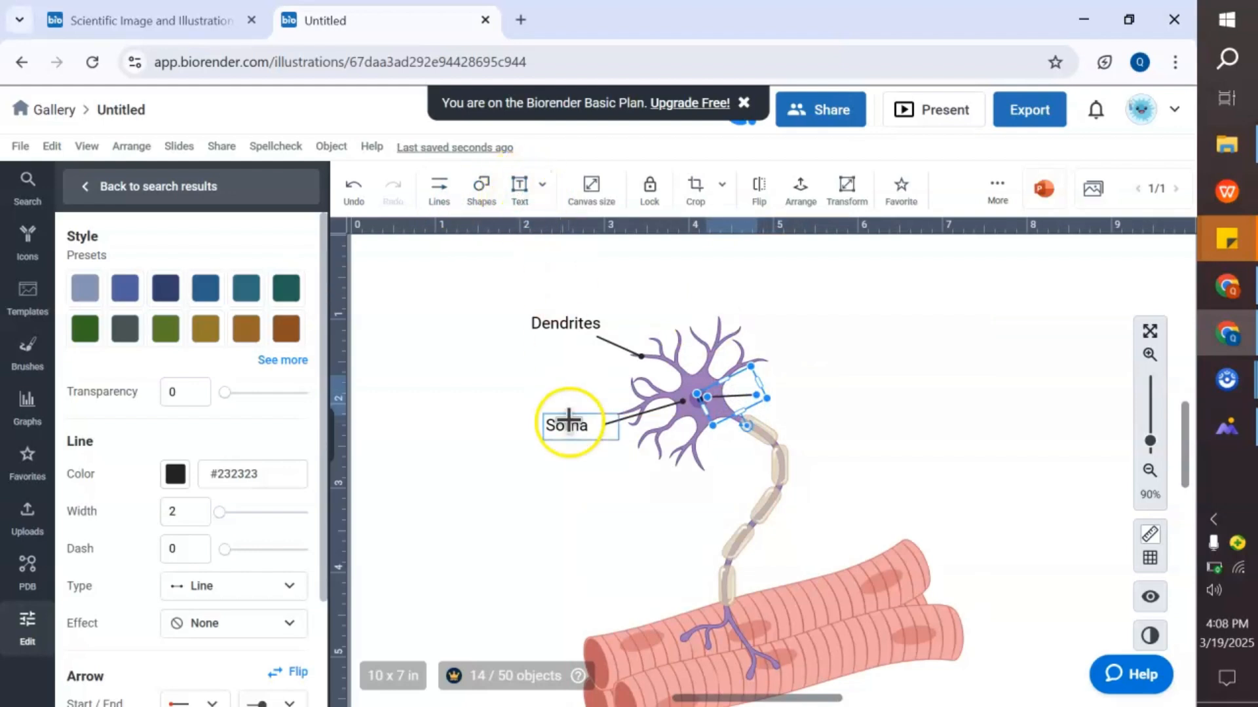
# - Copy the Soma label to the right end of the new line and change its text to Nucleus
pyautogui.click(569, 422)
pyautogui.hotkey('ctrl', 'c')
pyautogui.hotkey('ctrl', 'v')
pyautogui.moveTo(582, 436); pyautogui.dragTo(785, 395)
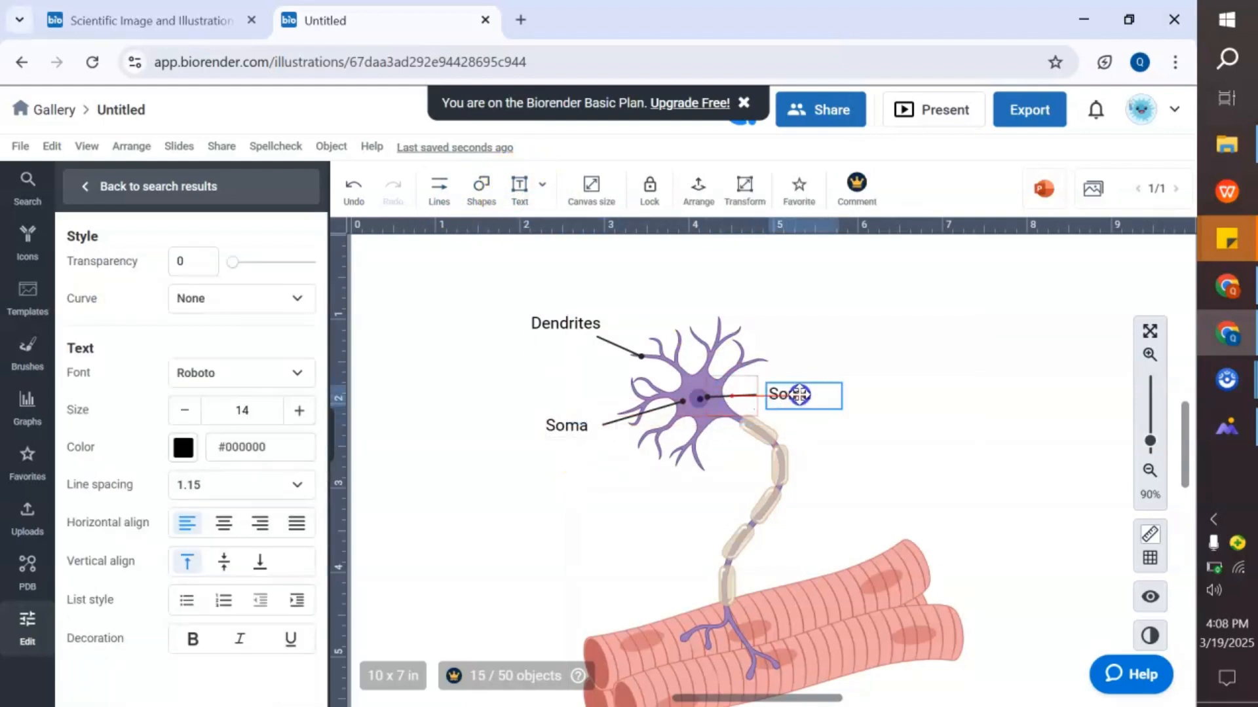
pyautogui.doubleClick(782, 395)
pyautogui.write('Nucleus')
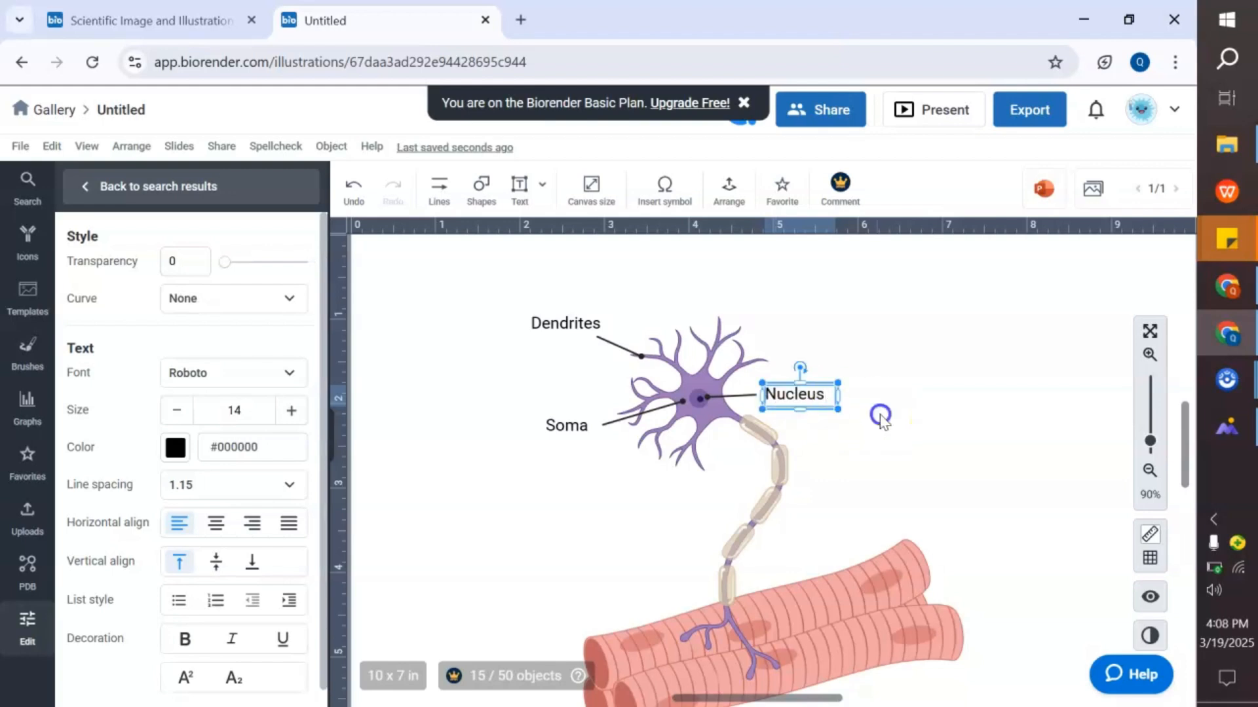
pyautogui.click(880, 419)
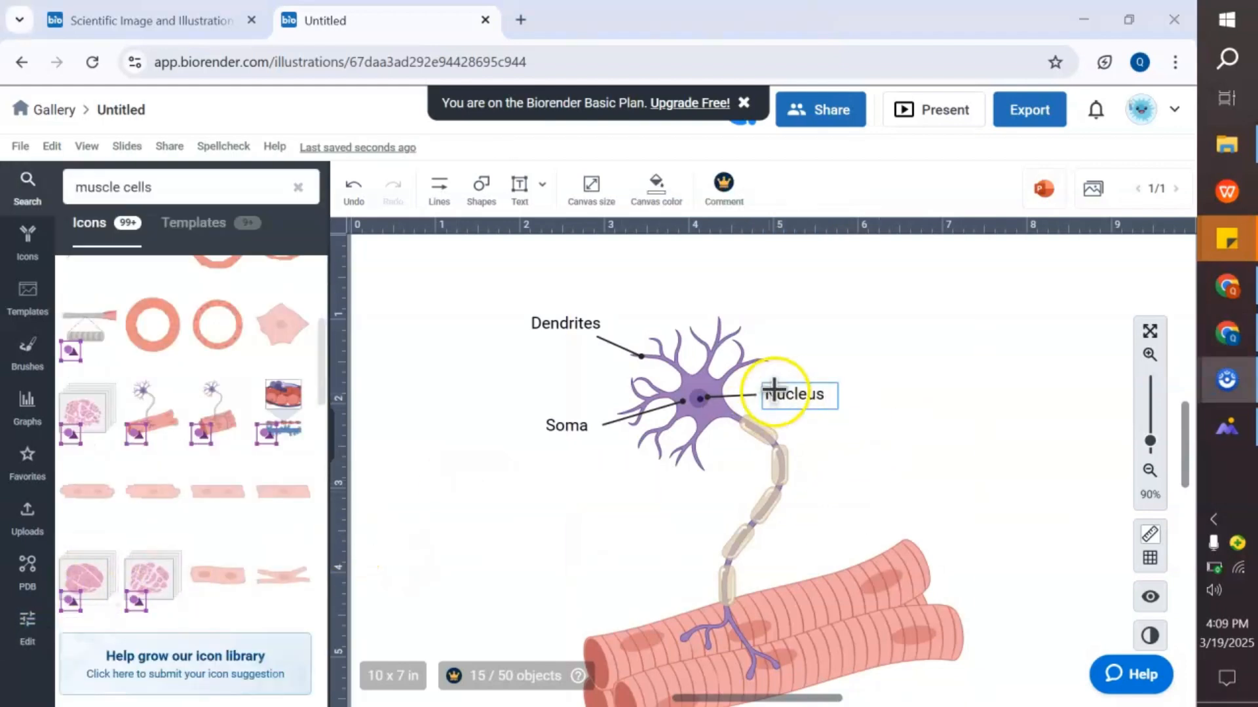
# - Duplicate the Nucleus label and its pointer line, placing the new line against a node on the axon
pyautogui.moveTo(795, 395); pyautogui.dragTo(940, 454)
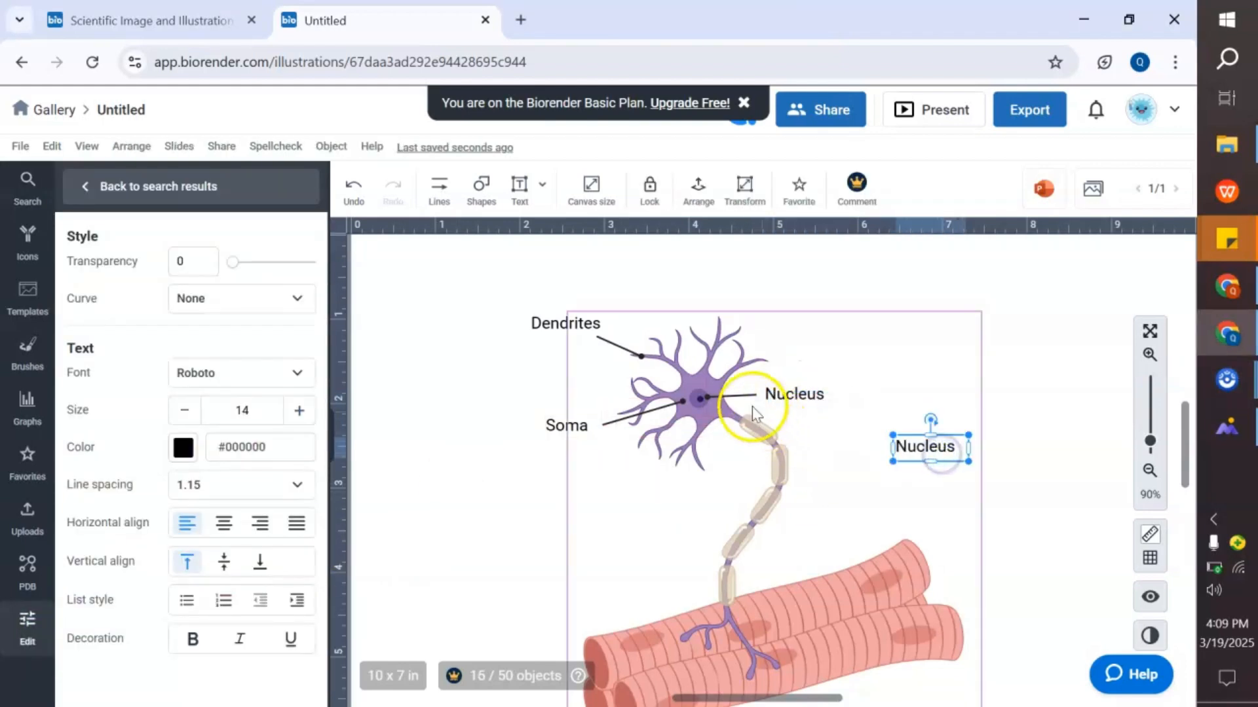
pyautogui.click(744, 395)
pyautogui.hotkey('ctrl', 'd')
pyautogui.moveTo(751, 413); pyautogui.dragTo(821, 490)
pyautogui.click(835, 493)
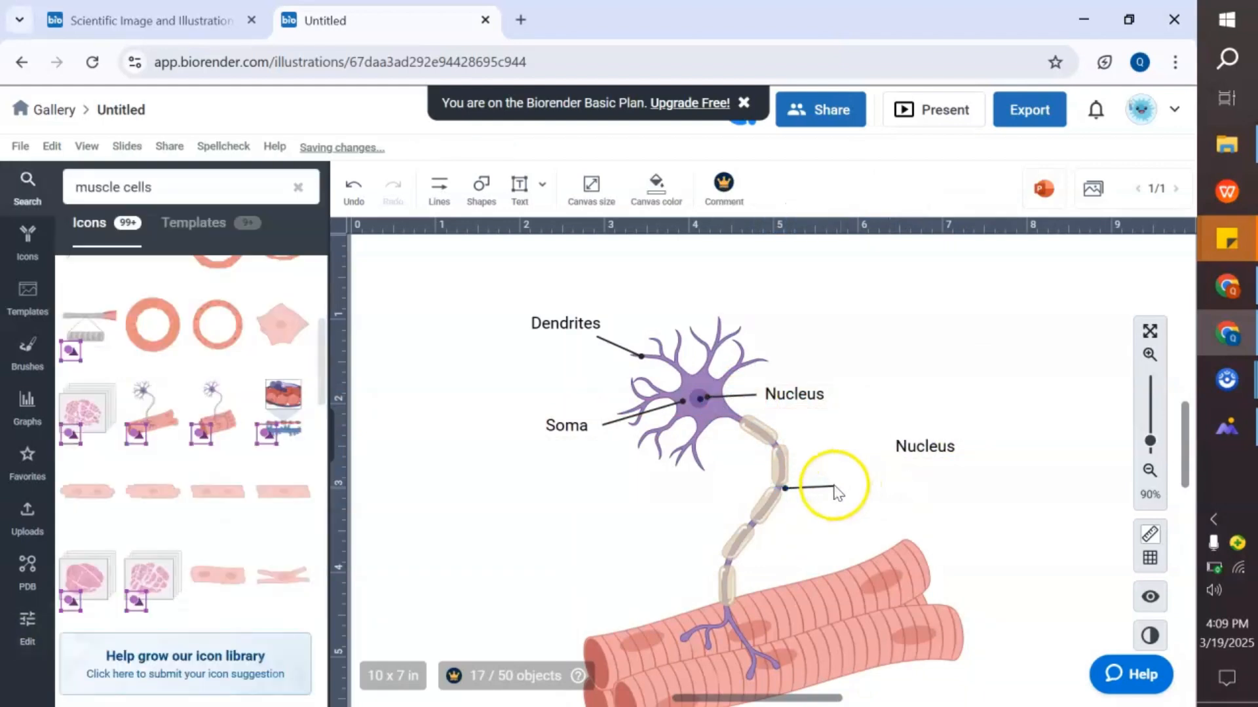
pyautogui.click(801, 487)
pyautogui.moveTo(801, 487); pyautogui.dragTo(805, 458)
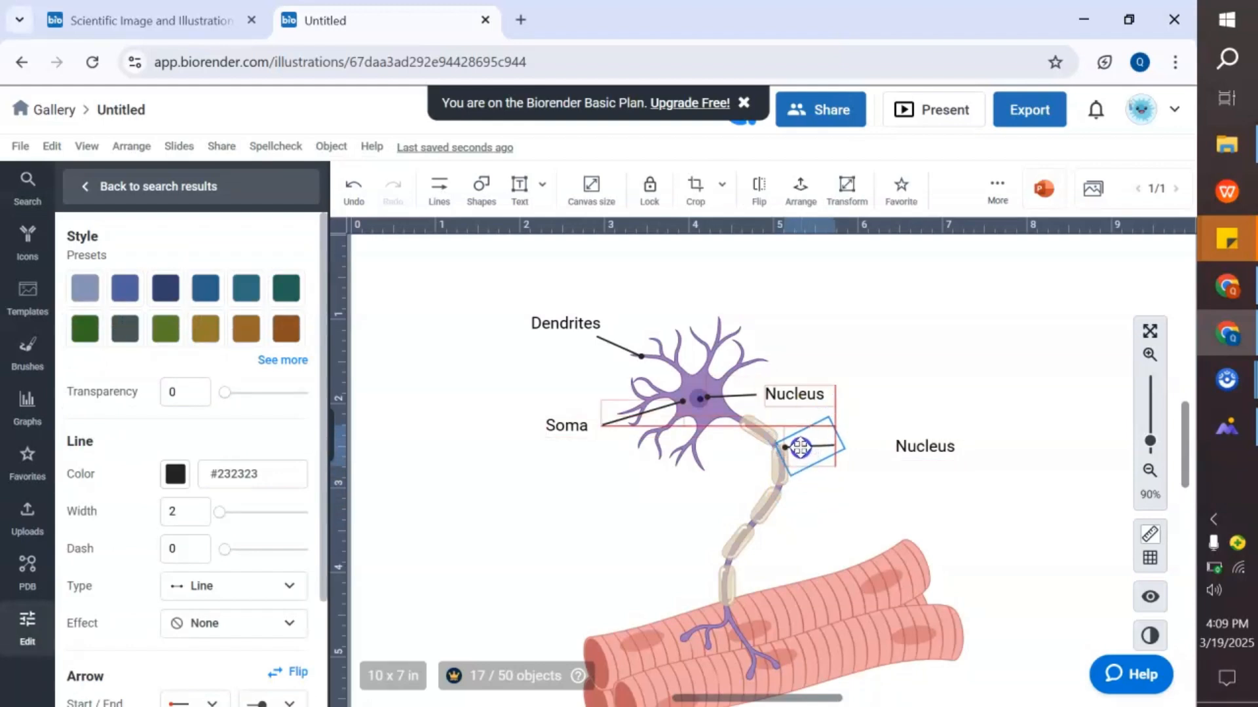
pyautogui.click(851, 483)
# - Move the copied label to the new line's end and change its text to Nodes of Ranvier
pyautogui.click(911, 448)
pyautogui.moveTo(912, 448); pyautogui.dragTo(853, 446)
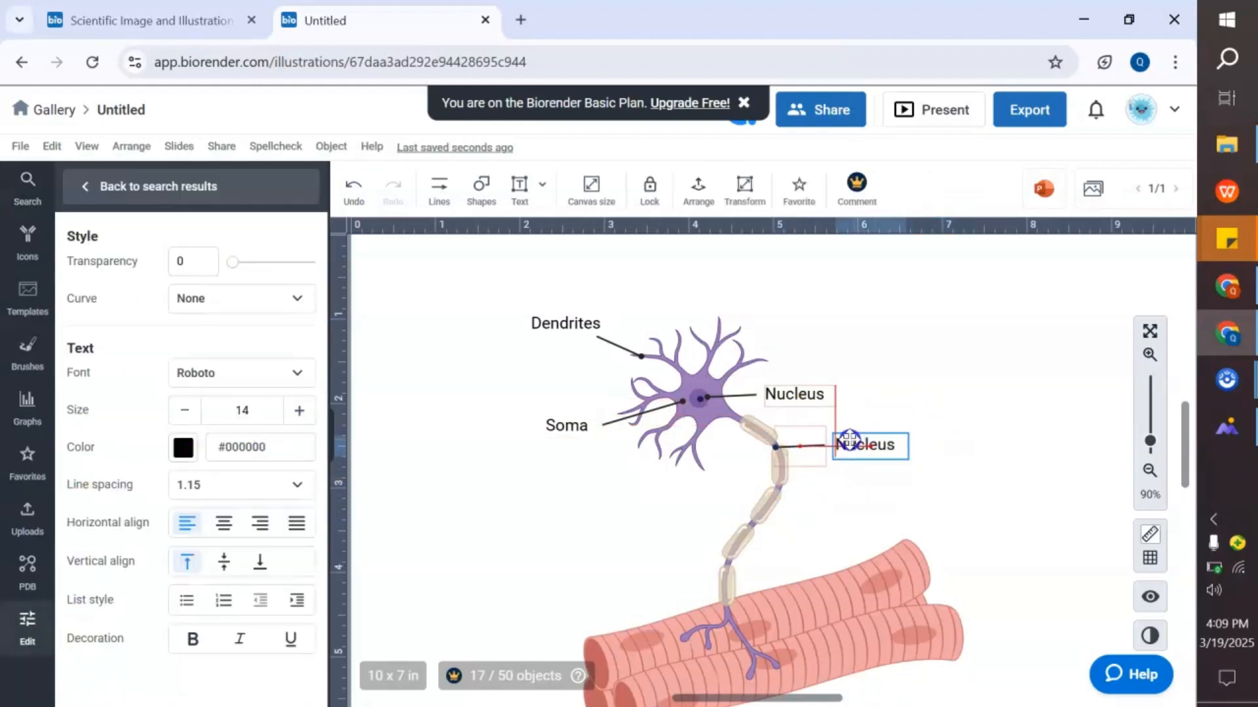
pyautogui.doubleClick(860, 450)
pyautogui.write('Nodes of Ran')
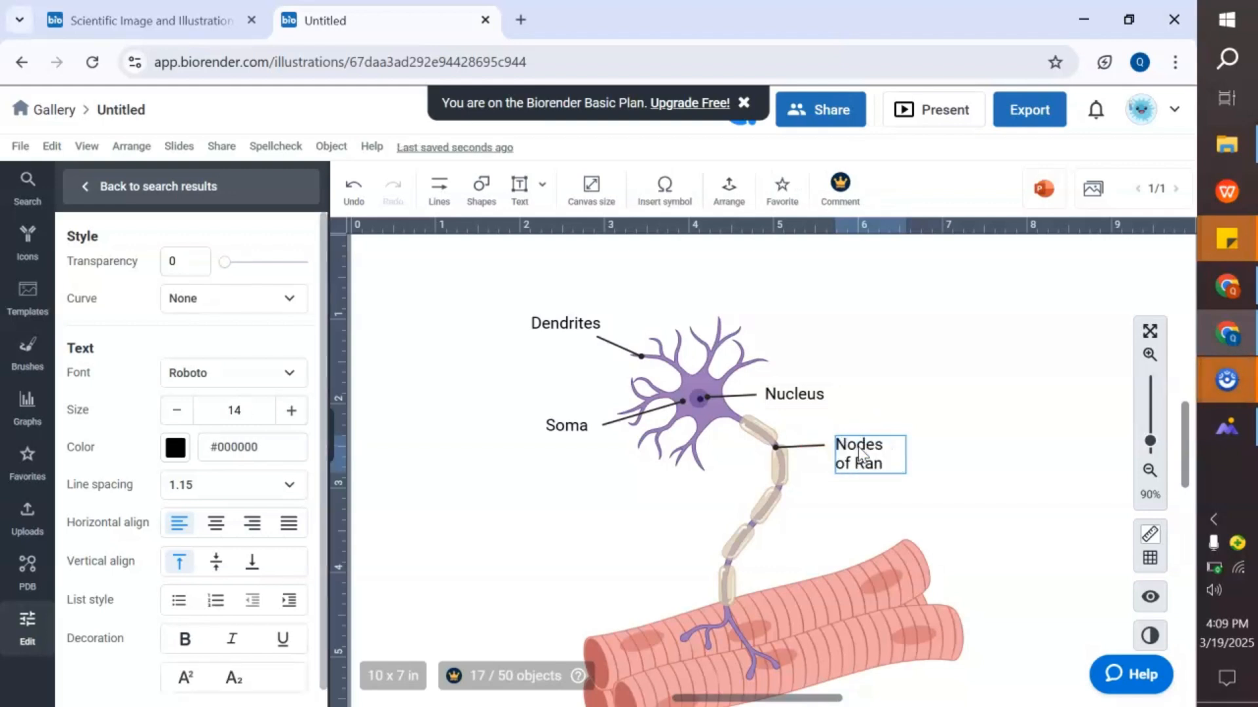
pyautogui.write('vier')
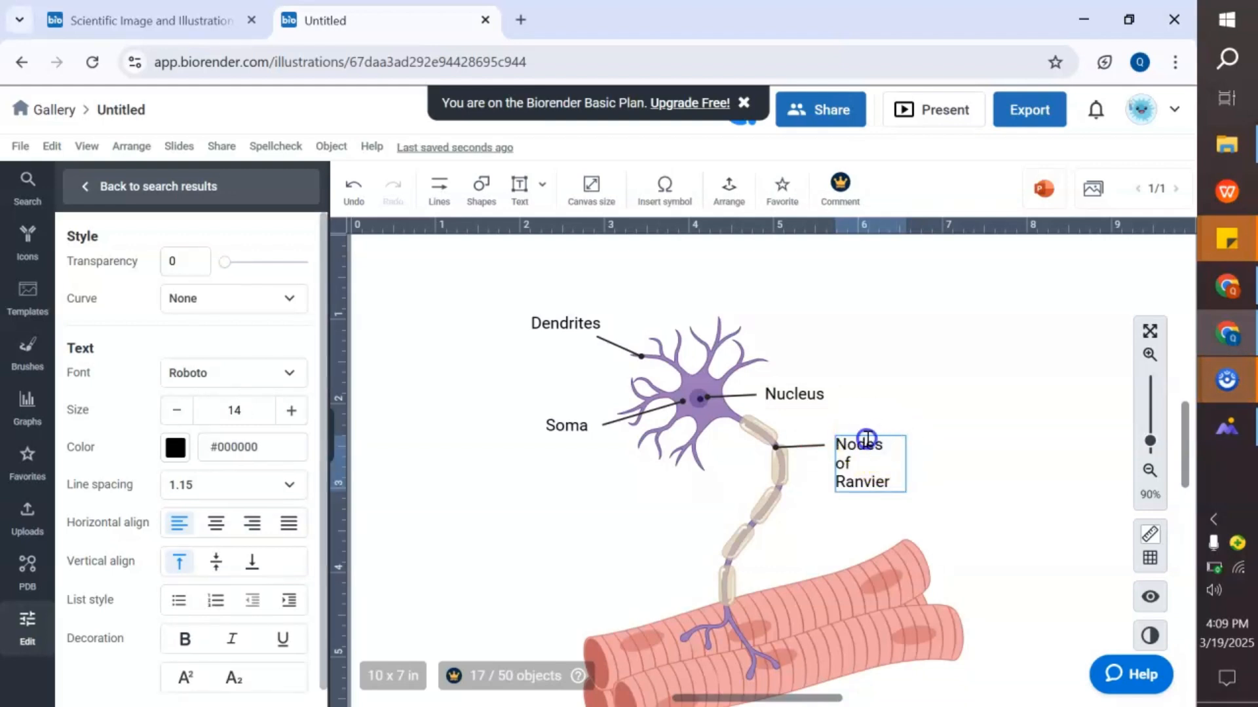
# - Widen the Nodes of Ranvier text box so the label reads on a single line
pyautogui.click(877, 429)
pyautogui.click(858, 446)
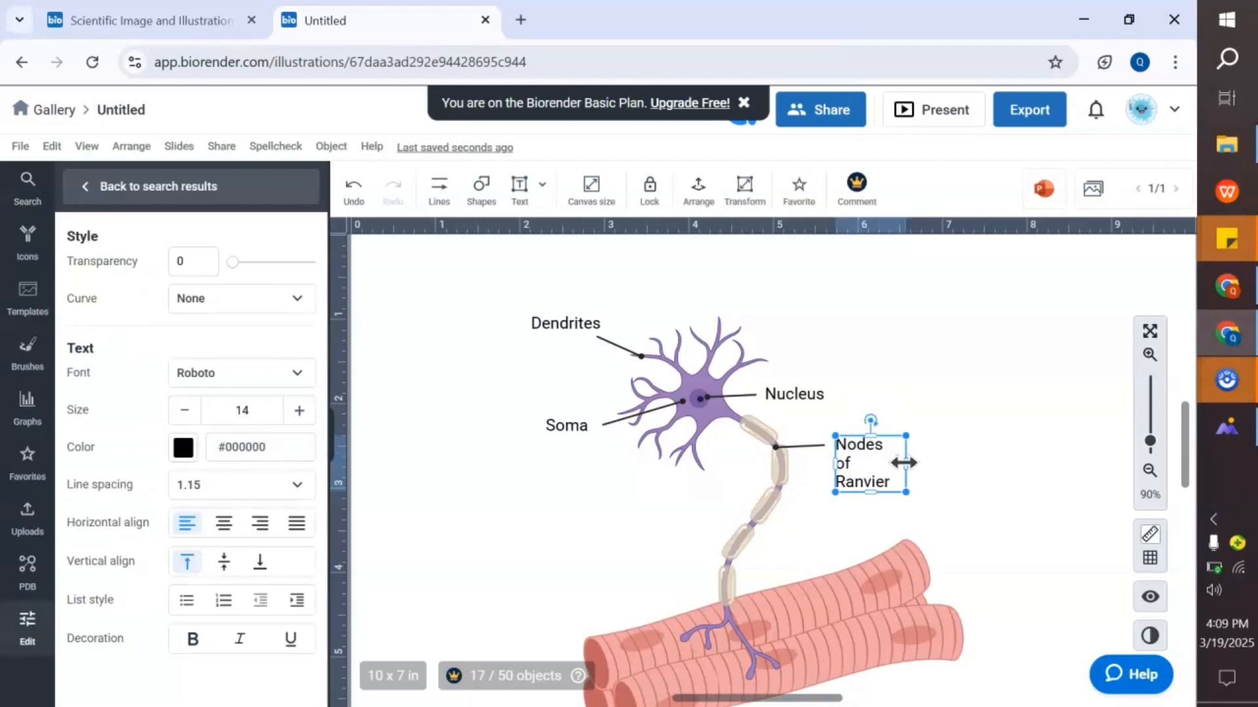
pyautogui.moveTo(905, 464); pyautogui.dragTo(981, 463)
pyautogui.moveTo(909, 488); pyautogui.dragTo(901, 458)
pyautogui.click(960, 372)
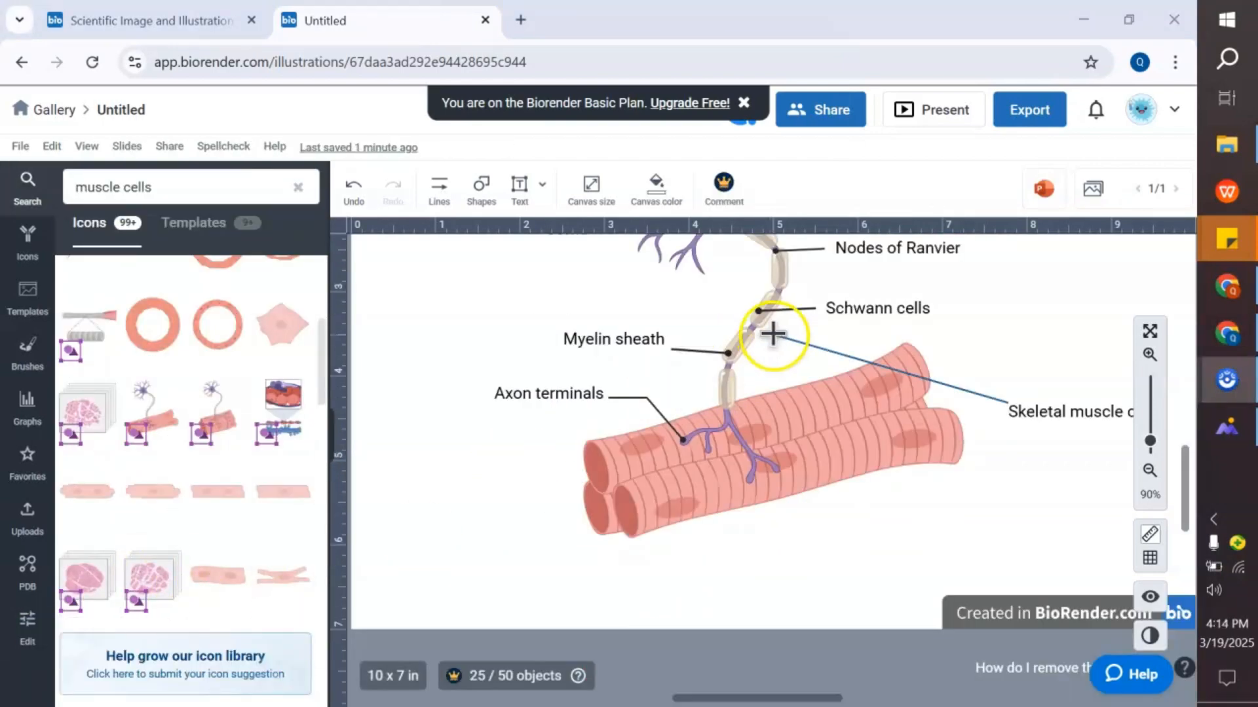
# - Delete the existing pointer line for the Skeletal muscle cells label
pyautogui.click(926, 410)
pyautogui.moveTo(926, 410); pyautogui.dragTo(805, 359)
pyautogui.moveTo(1040, 427); pyautogui.dragTo(919, 395)
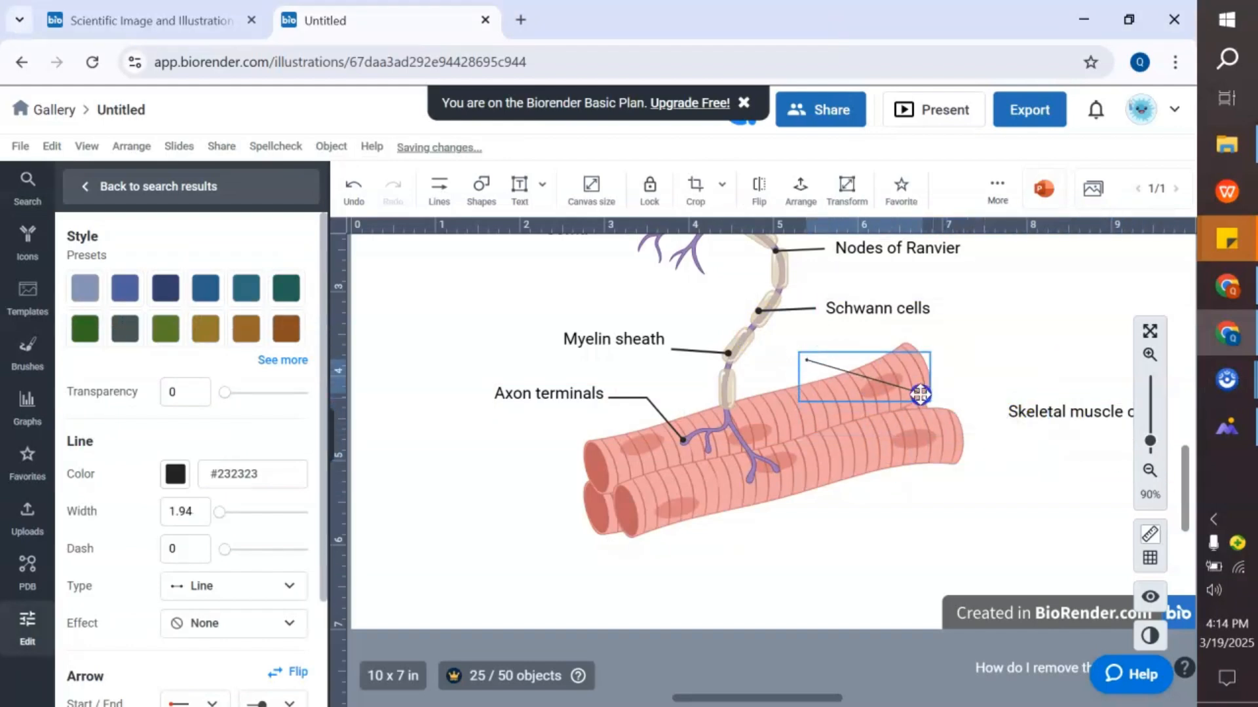
pyautogui.hotkey('ctrl', 'z')
pyautogui.click(835, 369)
pyautogui.moveTo(841, 364); pyautogui.dragTo(1002, 367)
pyautogui.press('Delete')
# - Draw a dot-ended pointer line from the muscle fibres to the Skeletal muscle cells label and align the label with it
pyautogui.click(439, 190)
pyautogui.moveTo(482, 320)
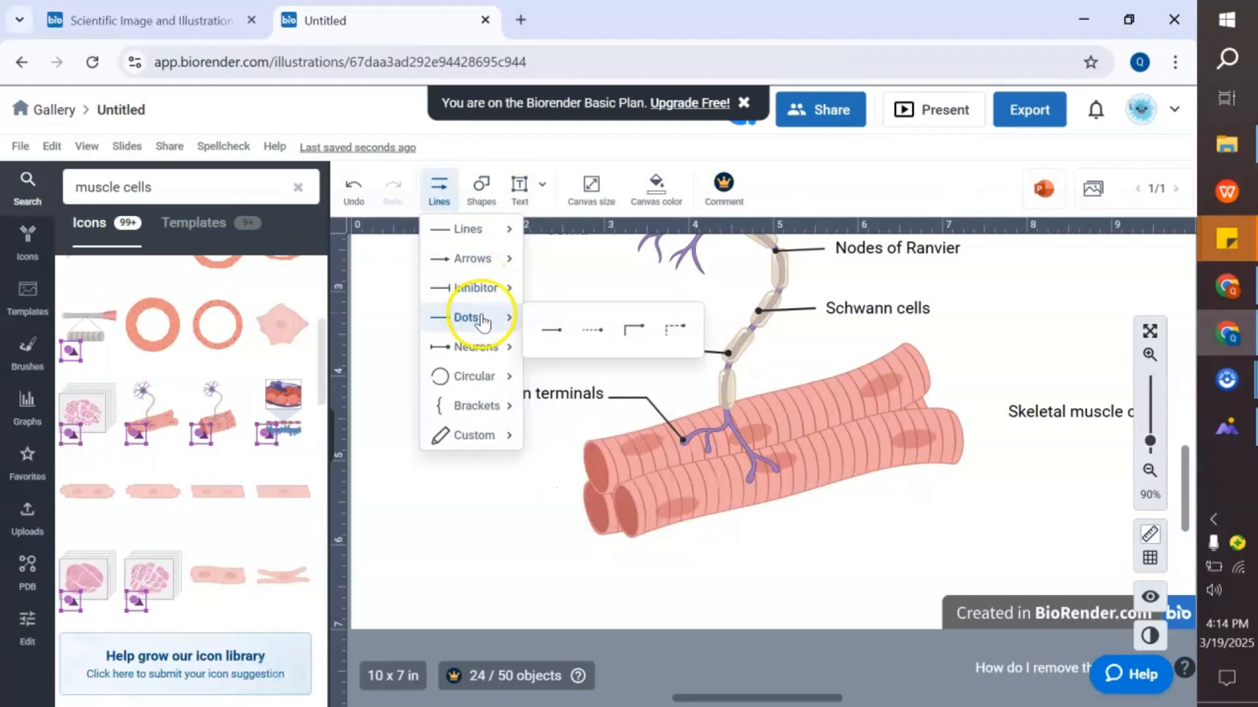
pyautogui.click(549, 326)
pyautogui.moveTo(1008, 404); pyautogui.dragTo(953, 415)
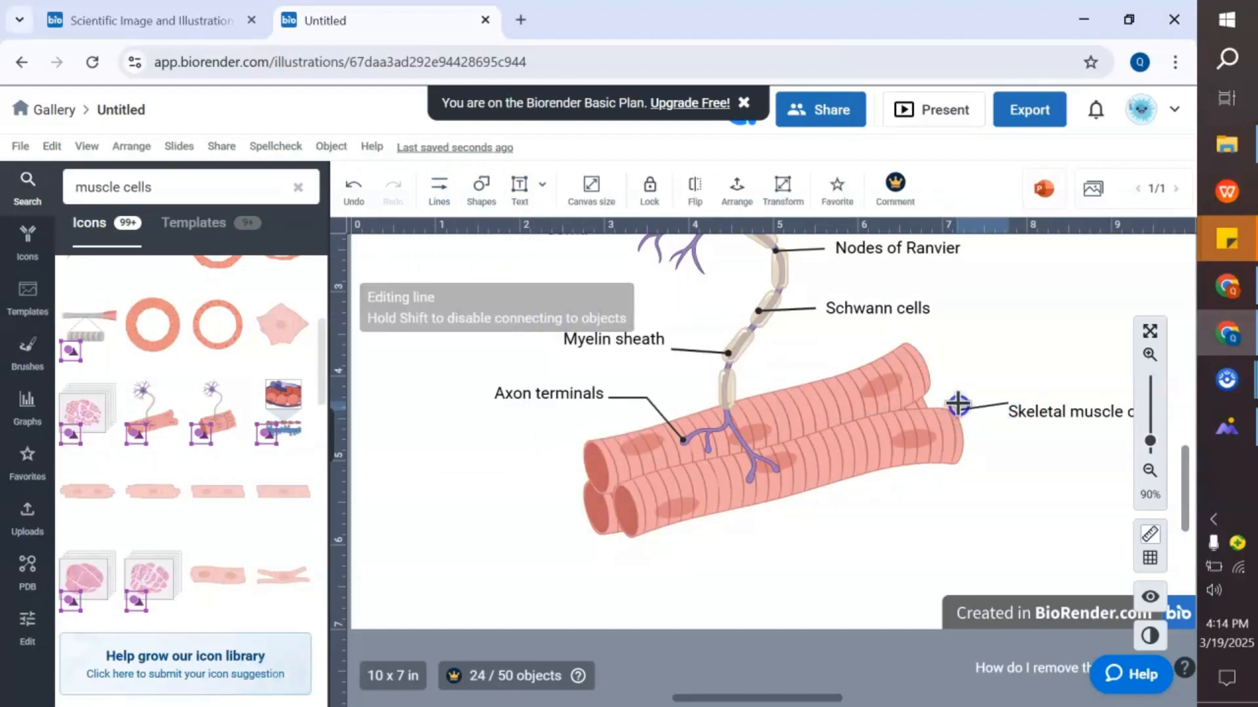
pyautogui.click(1044, 406)
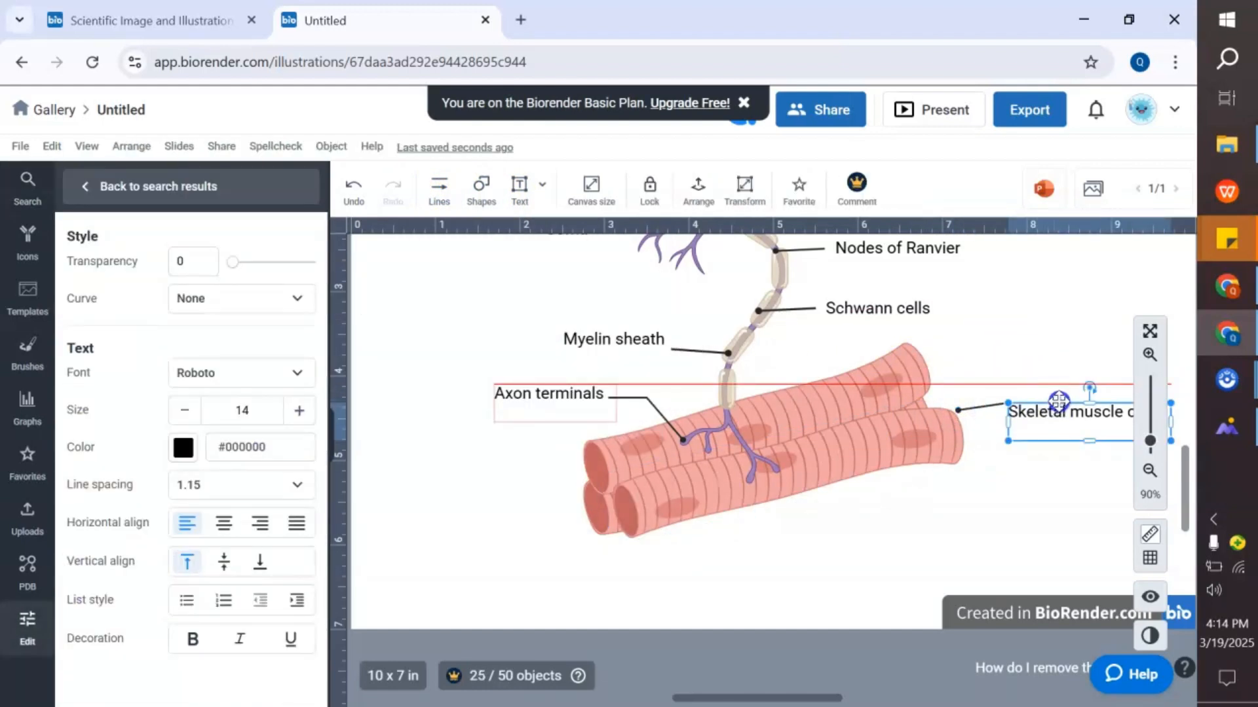
pyautogui.click(1030, 353)
pyautogui.moveTo(1039, 404); pyautogui.dragTo(1004, 411)
pyautogui.click(1037, 462)
pyautogui.click(978, 404)
pyautogui.click(1012, 359)
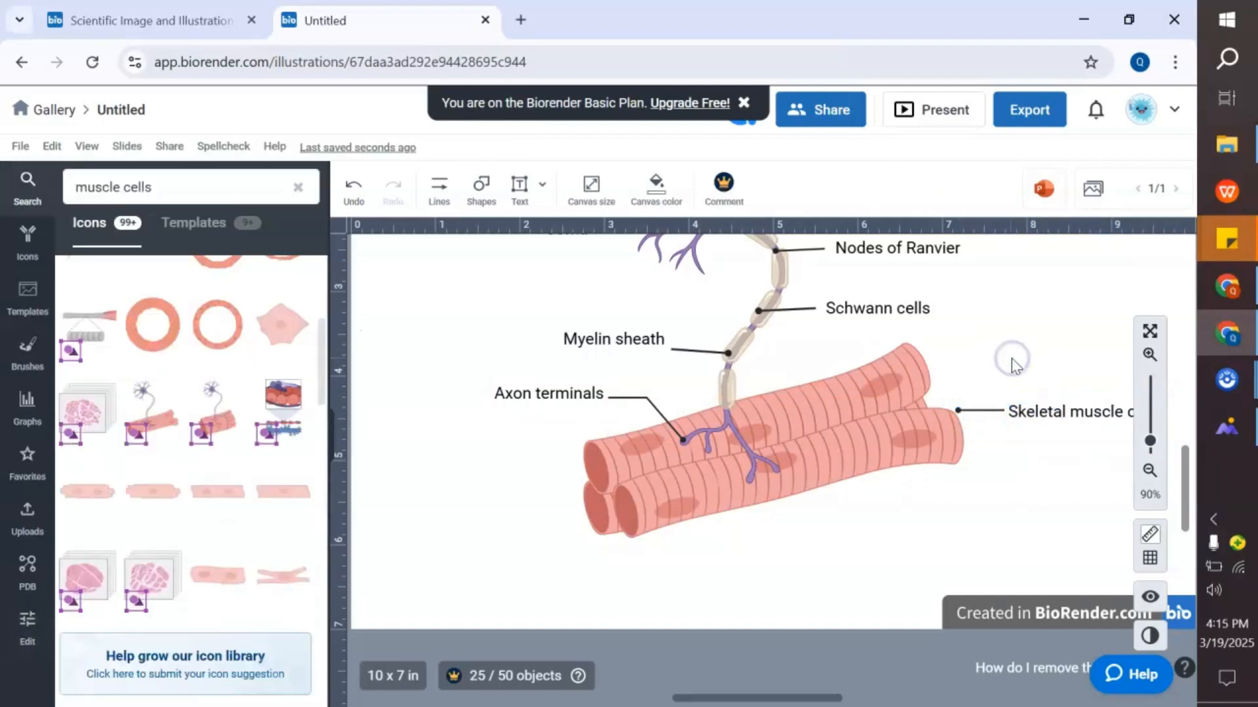
# - Start exporting the illustration and name the file neuron diagram
pyautogui.scroll(-5, 793, 386)
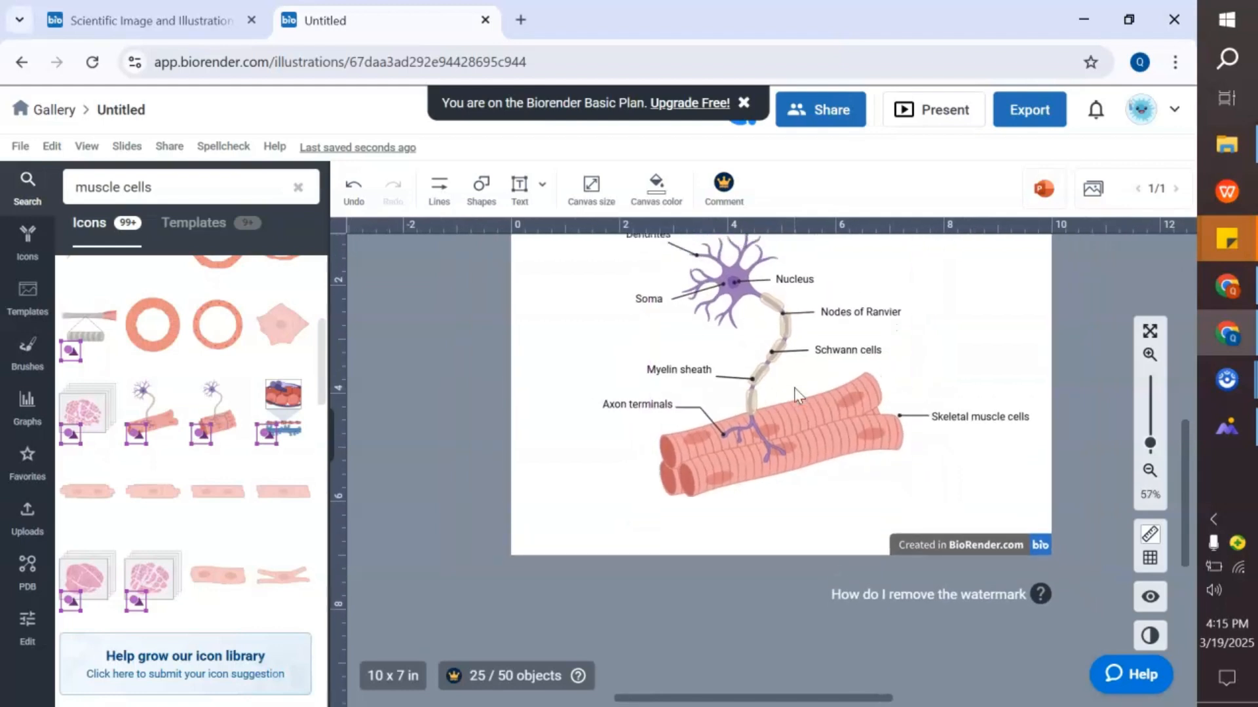
pyautogui.scroll(1, 793, 386)
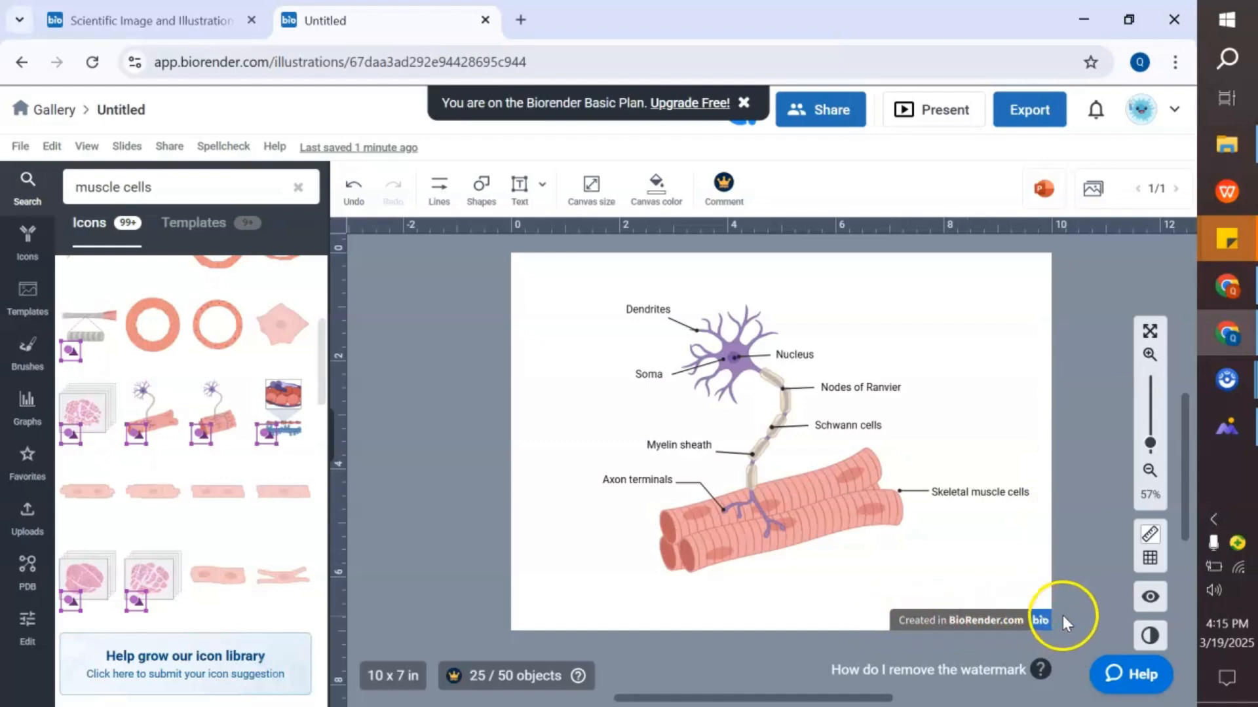
pyautogui.click(1041, 122)
pyautogui.moveTo(641, 430); pyautogui.dragTo(319, 436)
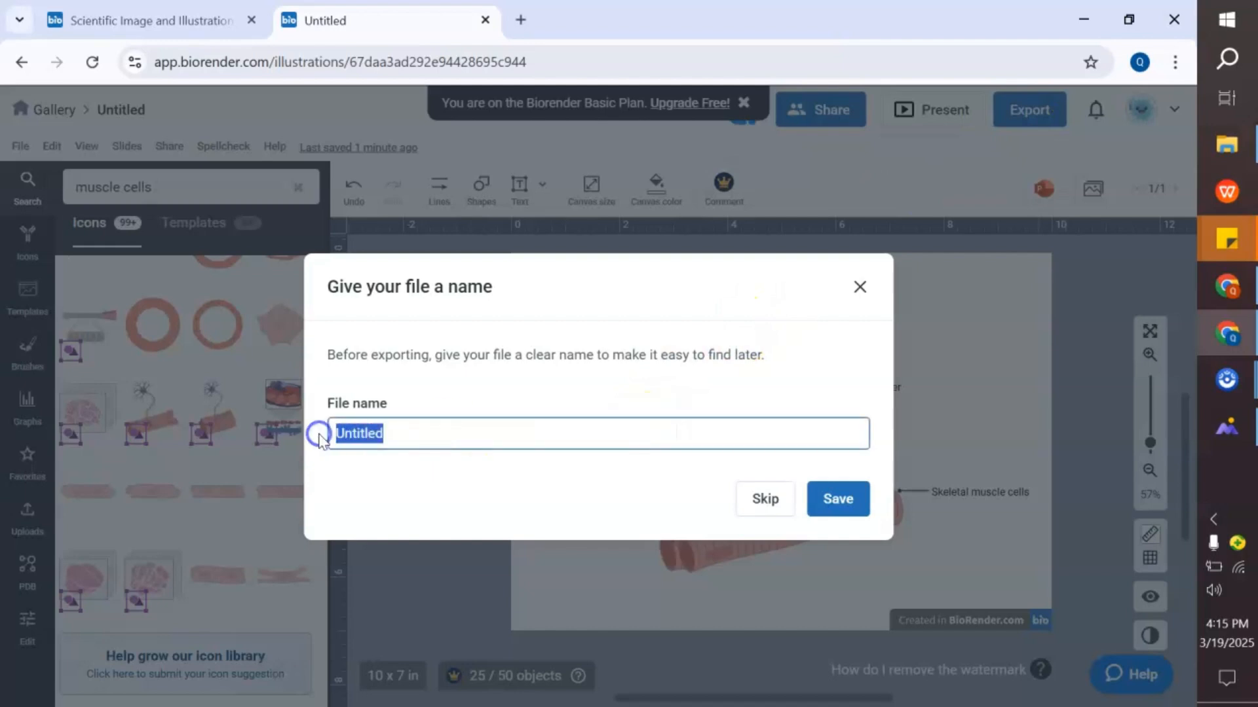
pyautogui.click(816, 498)
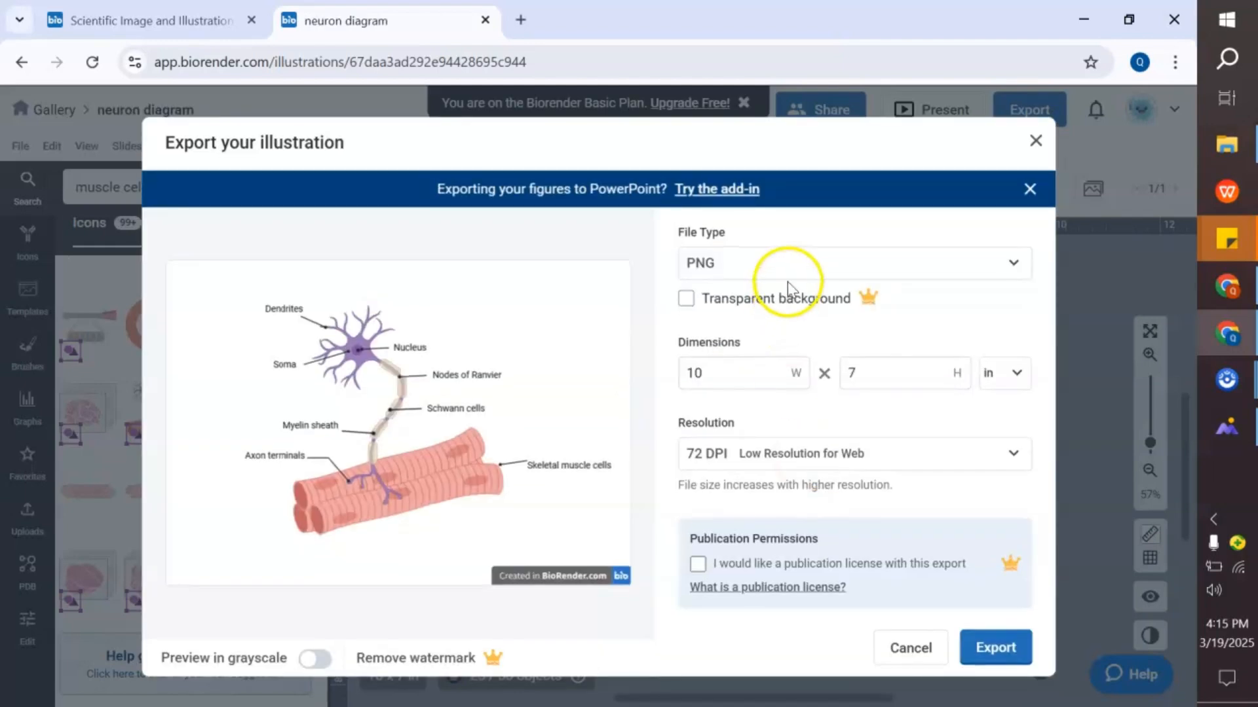
# - Export the illustration as a PNG at 72 DPI
pyautogui.click(788, 279)
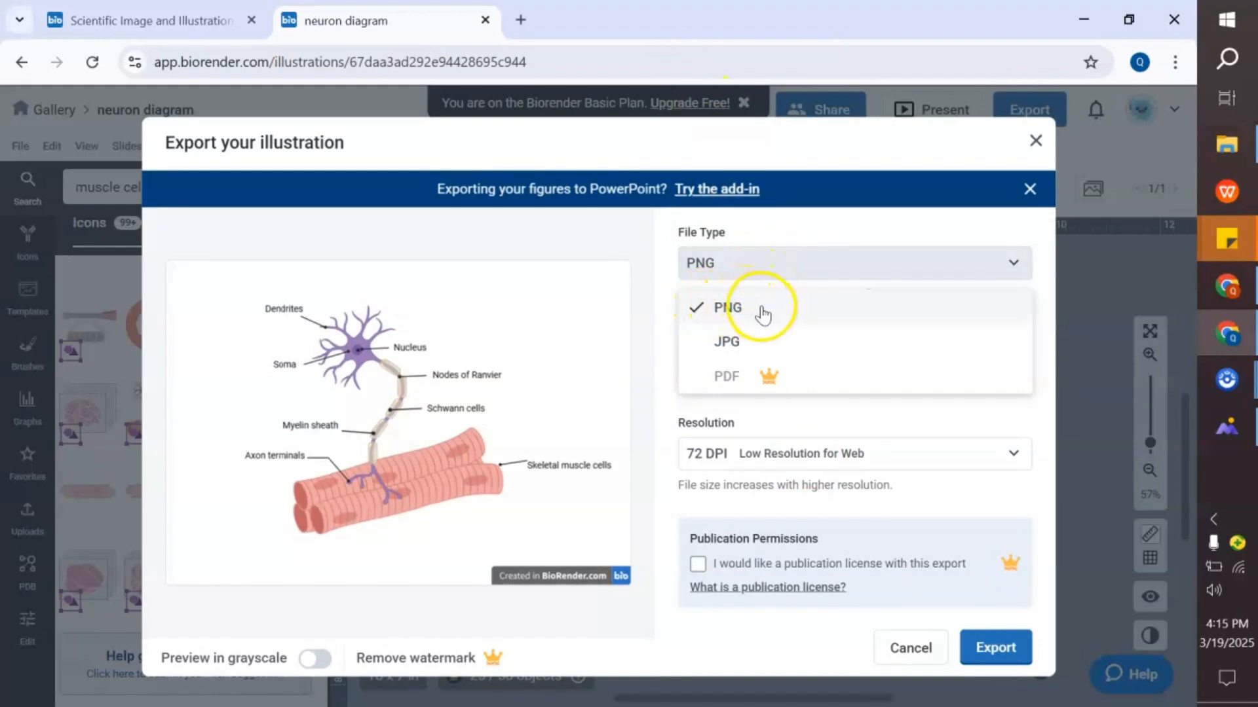
pyautogui.click(791, 414)
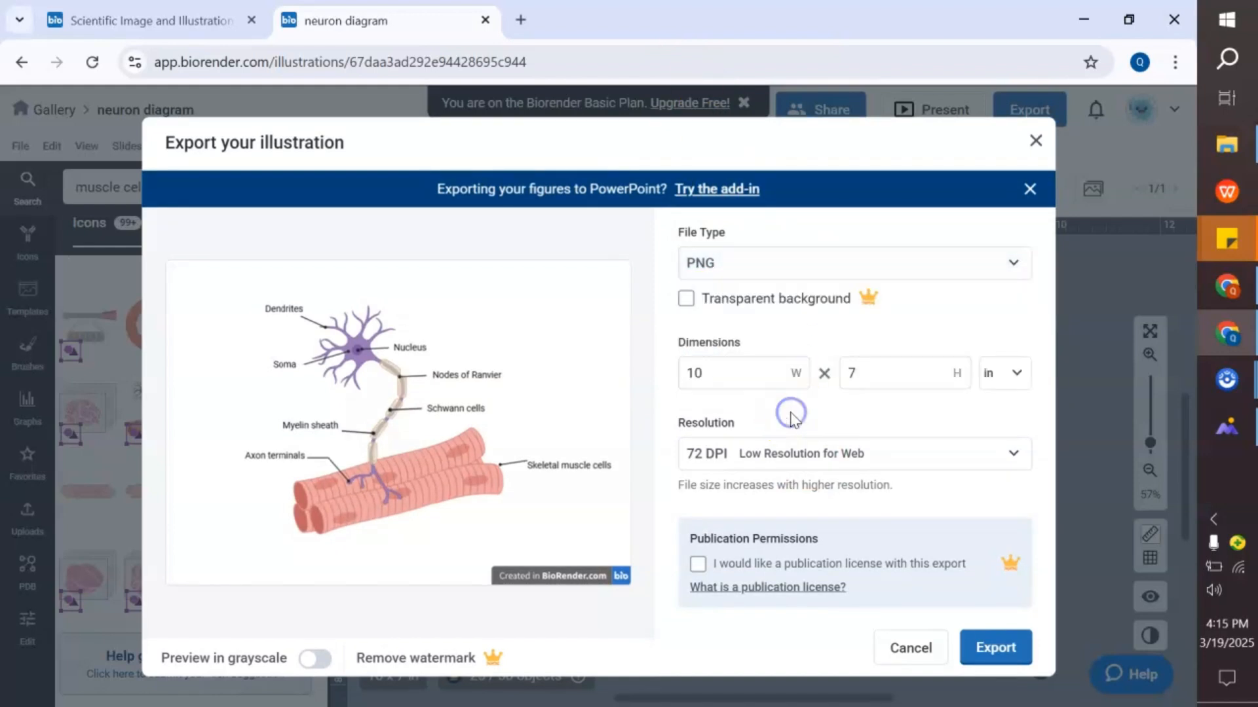
pyautogui.click(845, 452)
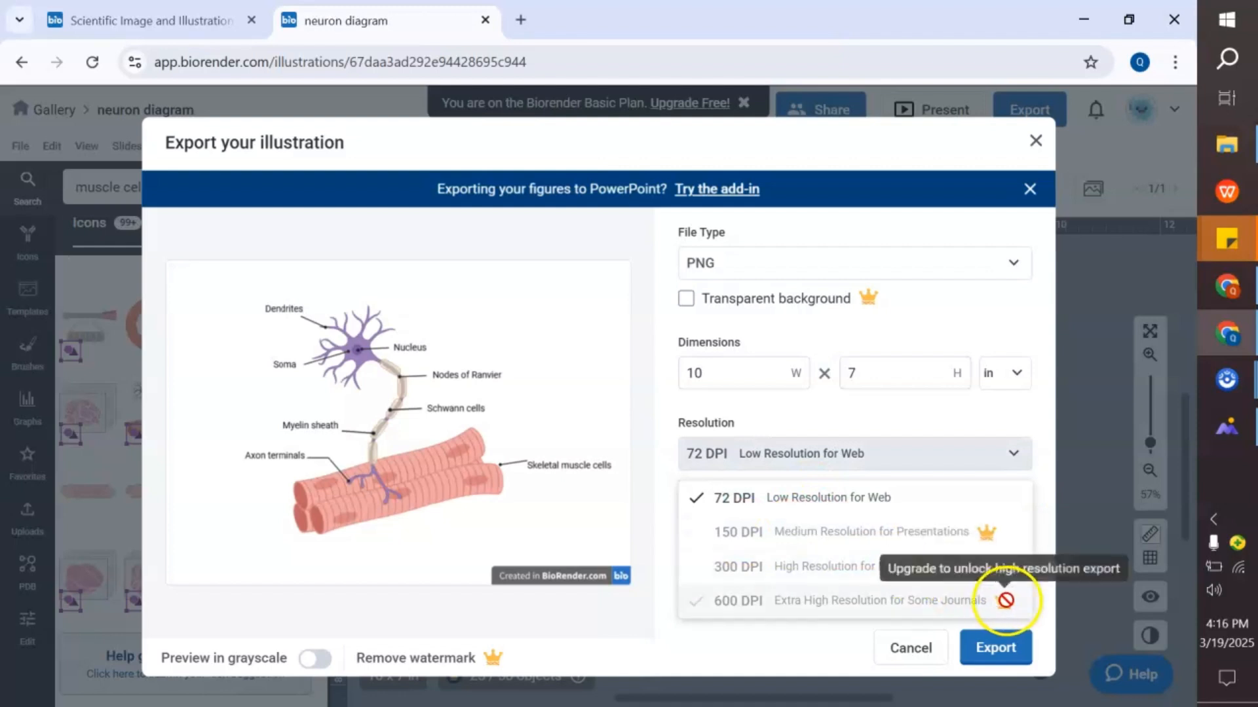
pyautogui.click(830, 409)
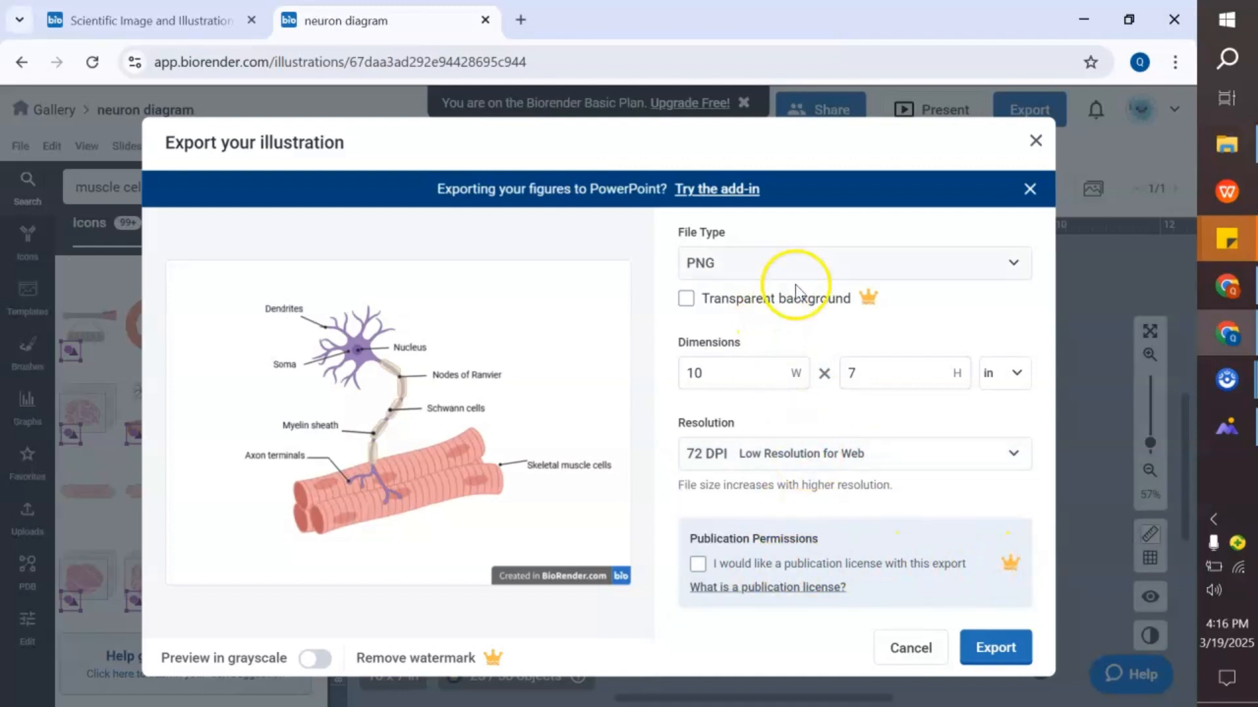
pyautogui.click(988, 650)
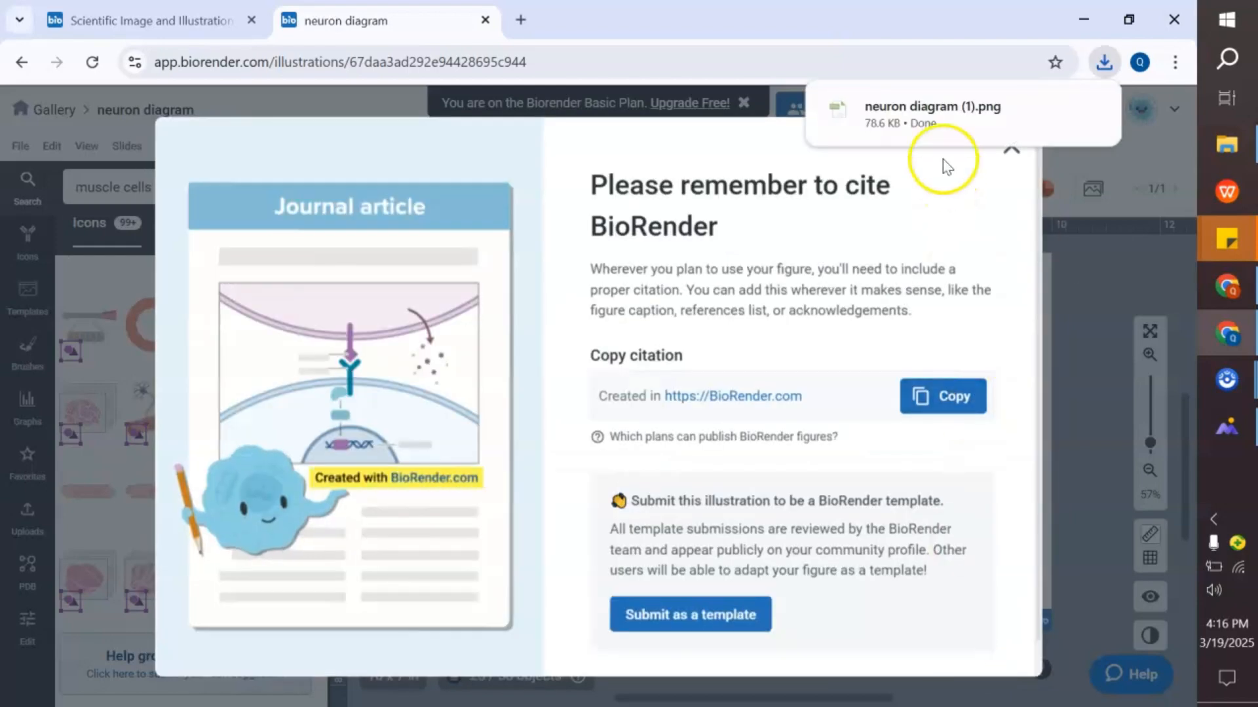
# - Open the downloaded neuron diagram (1).png and inspect the exported image
pyautogui.click(933, 106)
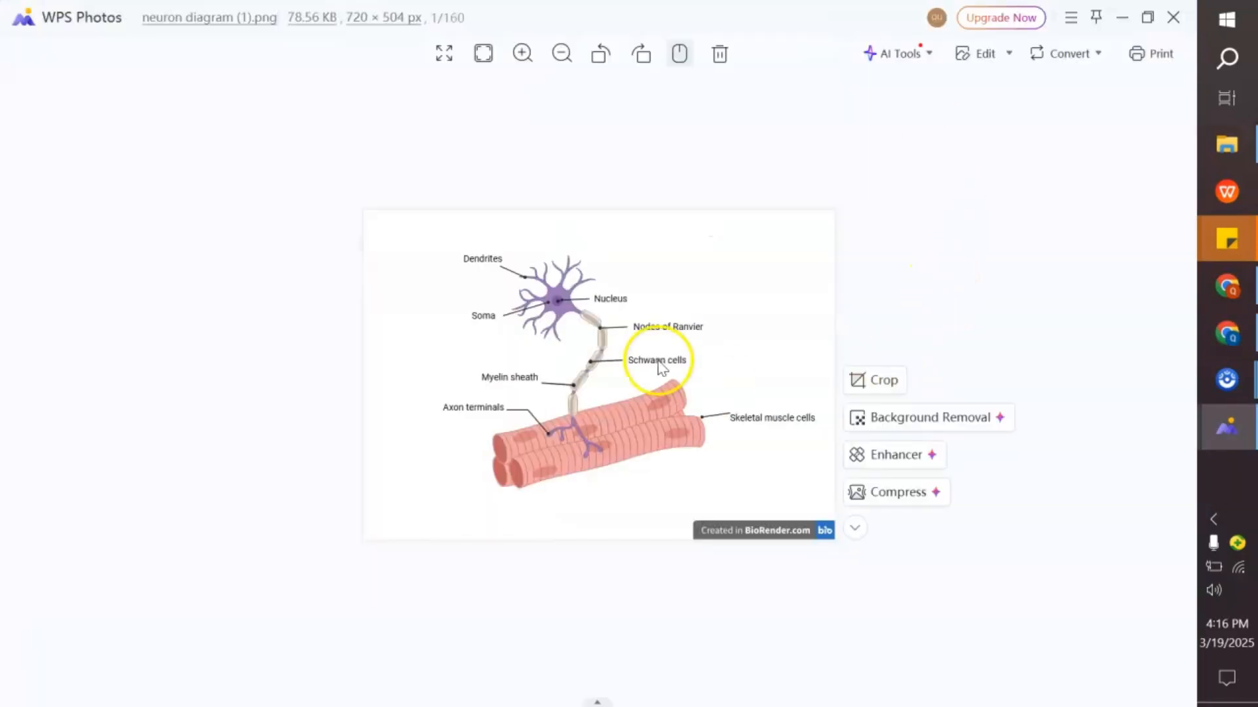
pyautogui.scroll(3, 661, 368)
pyautogui.scroll(-2, 662, 368)
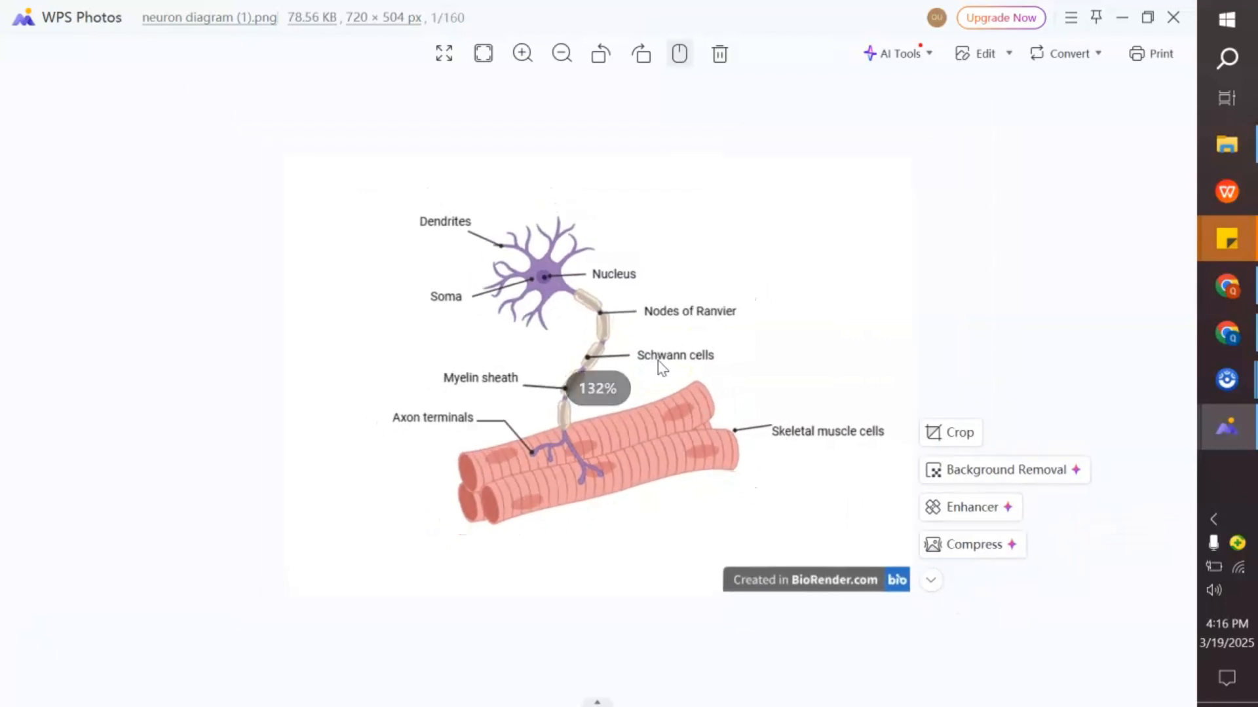
# - Copy the exported image from the photo viewer
pyautogui.rightClick(706, 237)
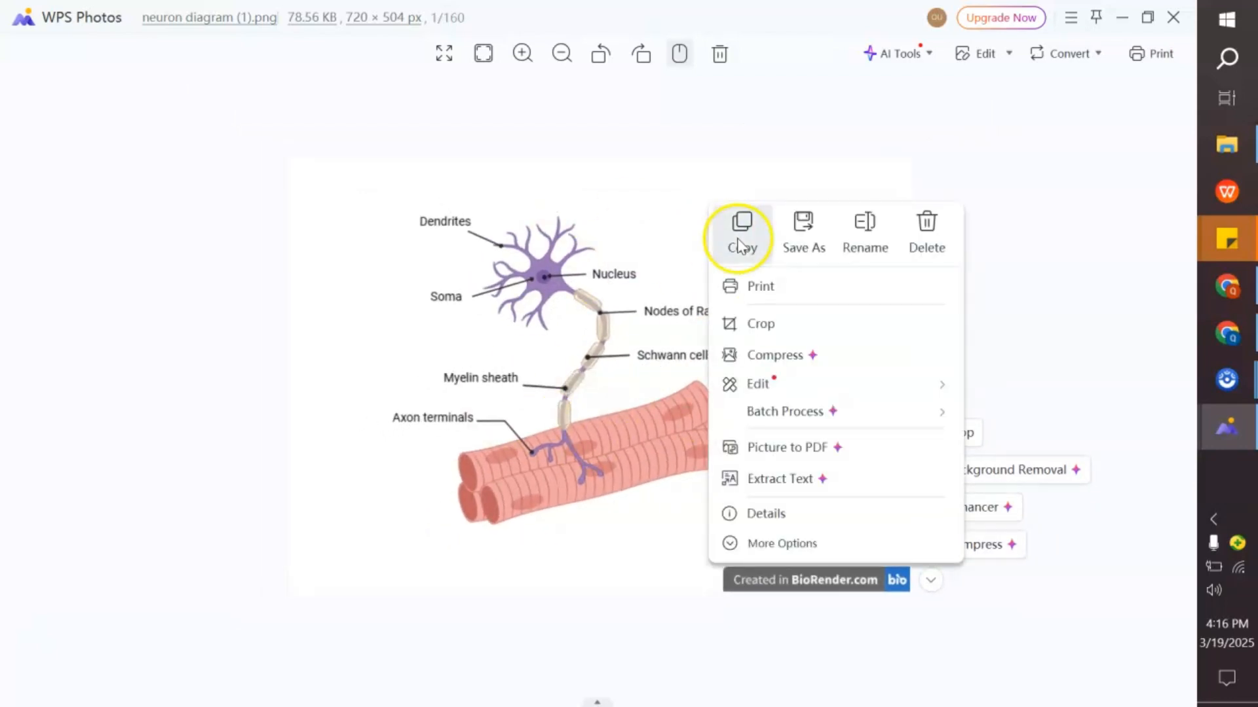
pyautogui.click(736, 224)
pyautogui.rightClick(395, 335)
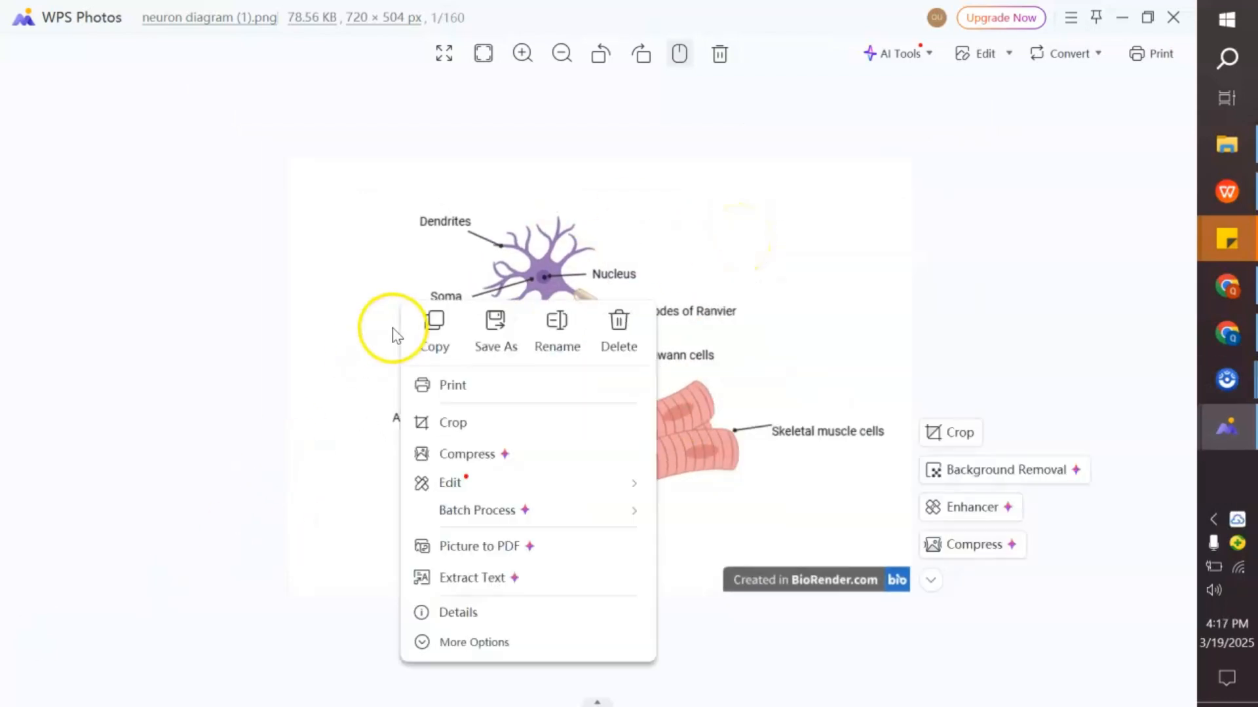
# - Copy the exported image and paste it into the What is Neuron.docx document below the paragraph
pyautogui.click(435, 341)
pyautogui.click(1227, 191)
pyautogui.hotkey('ctrl', 'v')
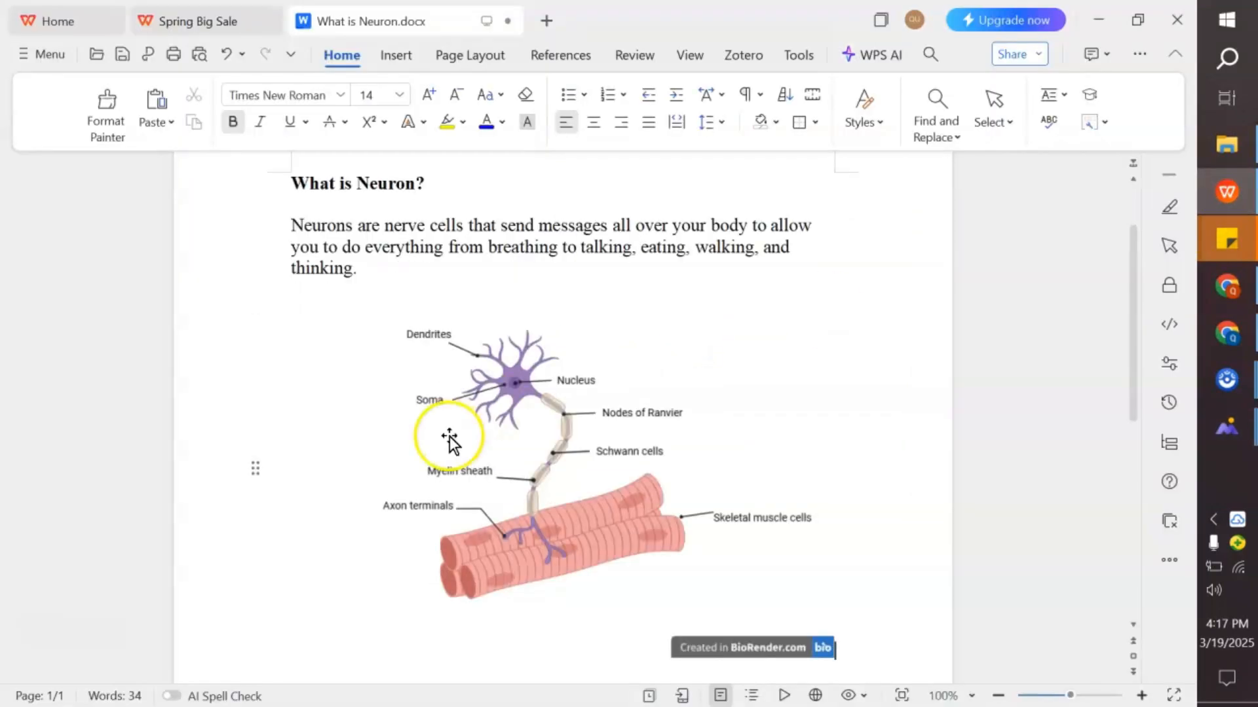
# - Crop the pasted image, trimming the empty margins from its top, bottom and left edges
pyautogui.scroll(-5, 621, 491)
pyautogui.click(576, 356)
pyautogui.scroll(3, 576, 353)
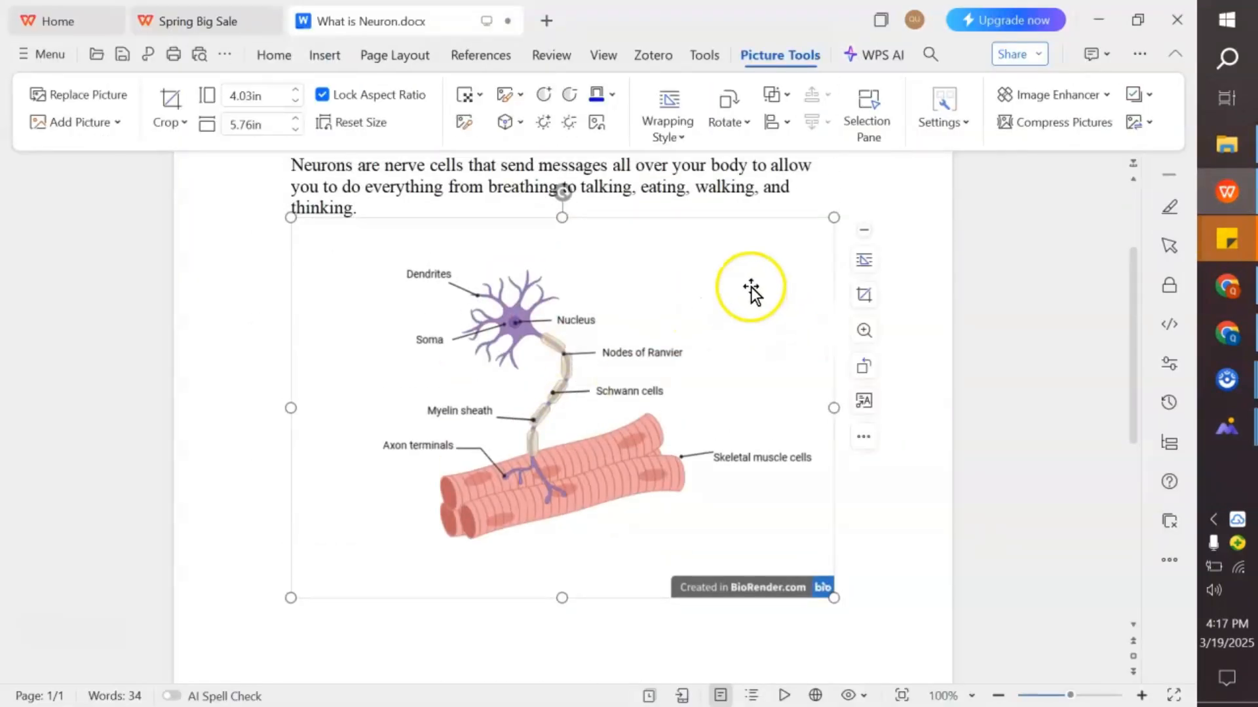
pyautogui.click(864, 294)
pyautogui.moveTo(562, 218); pyautogui.dragTo(562, 250)
pyautogui.moveTo(562, 567); pyautogui.dragTo(562, 529)
pyautogui.moveTo(293, 375); pyautogui.dragTo(352, 378)
pyautogui.click(806, 340)
# - Move the cropped image so it sits centred above the Figure 1 caption
pyautogui.click(477, 374)
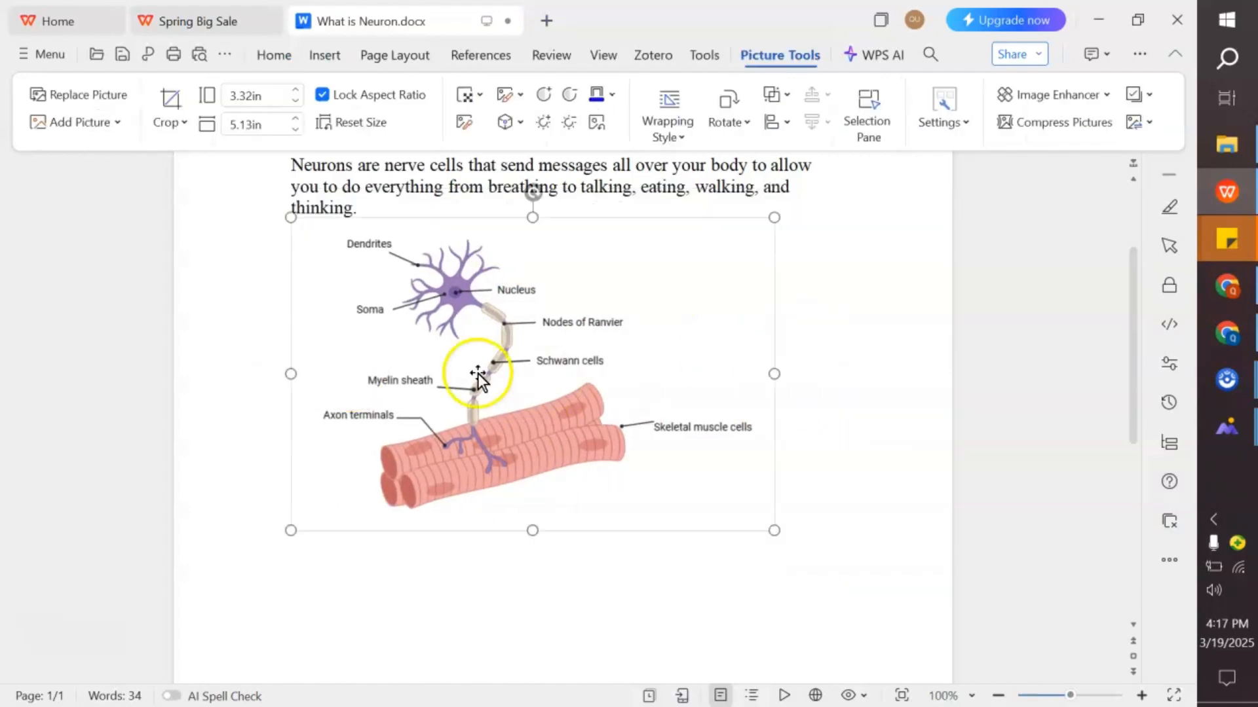
pyautogui.click(804, 263)
pyautogui.click(947, 397)
pyautogui.moveTo(594, 348); pyautogui.dragTo(539, 384)
pyautogui.click(273, 55)
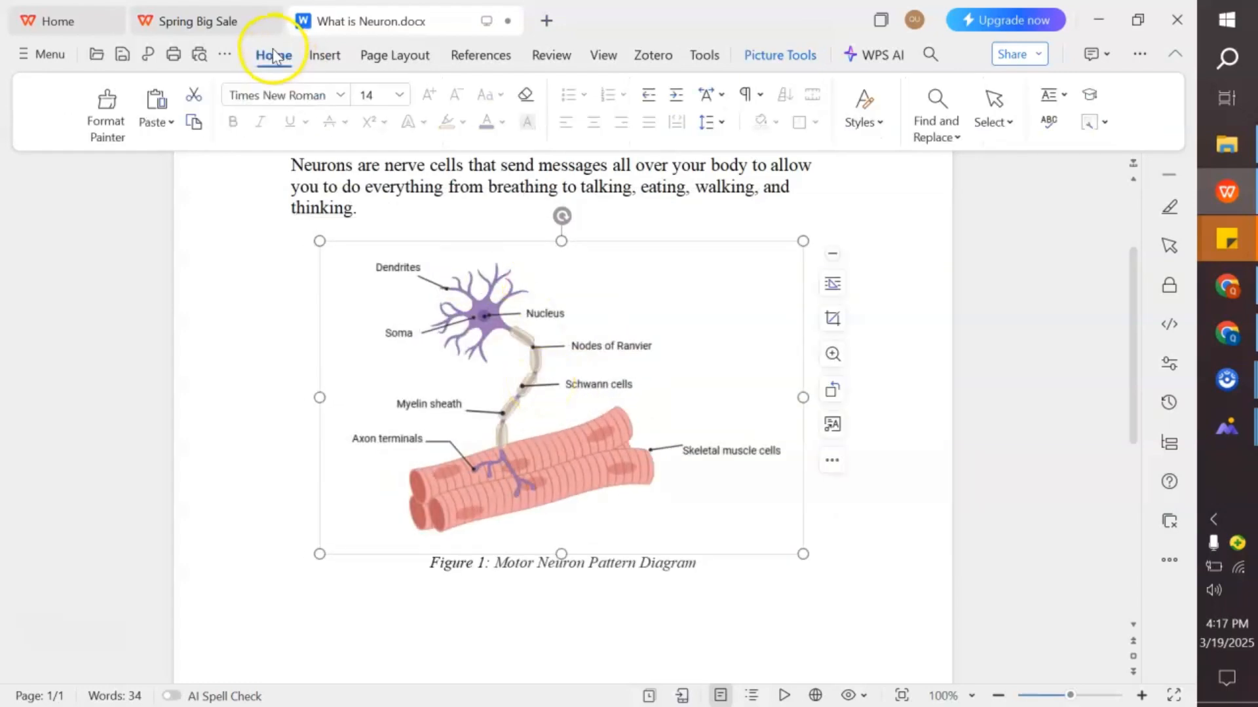
# - Check the Figure 1: Motor Neuron Pattern Diagram caption beneath the image
pyautogui.click(506, 568)
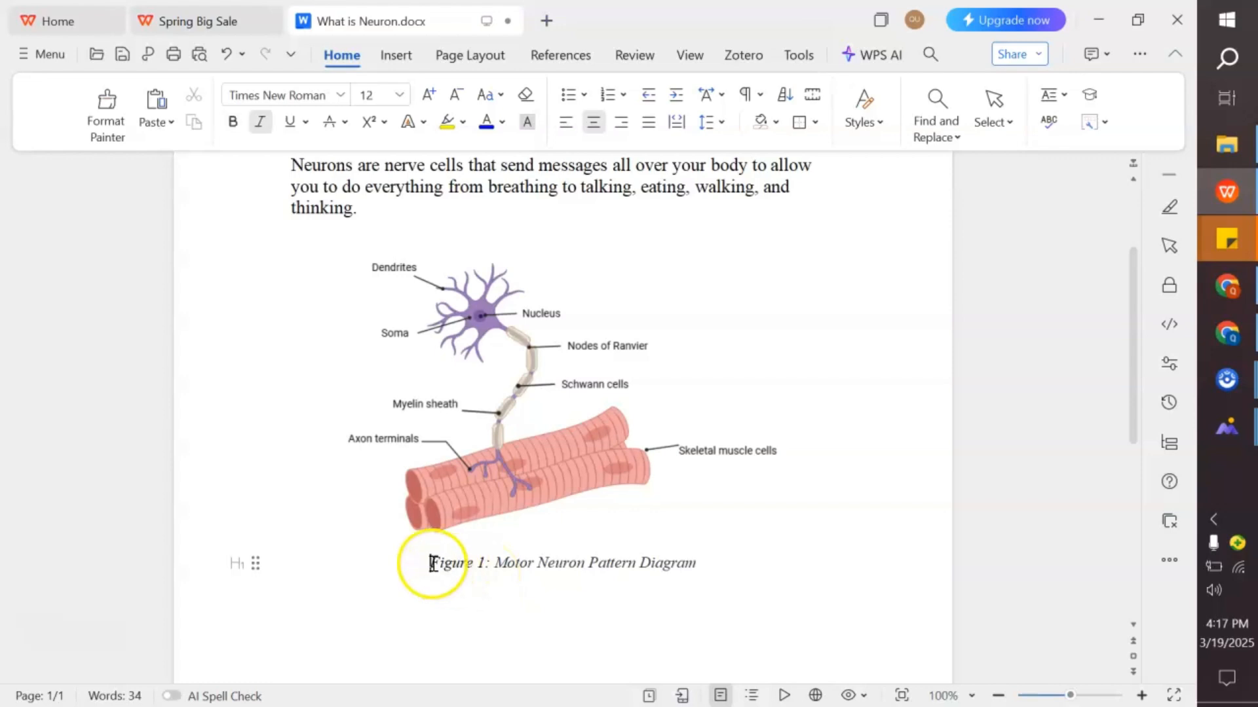
pyautogui.moveTo(431, 564); pyautogui.dragTo(702, 567)
pyautogui.click(697, 603)
pyautogui.scroll(4, 696, 605)
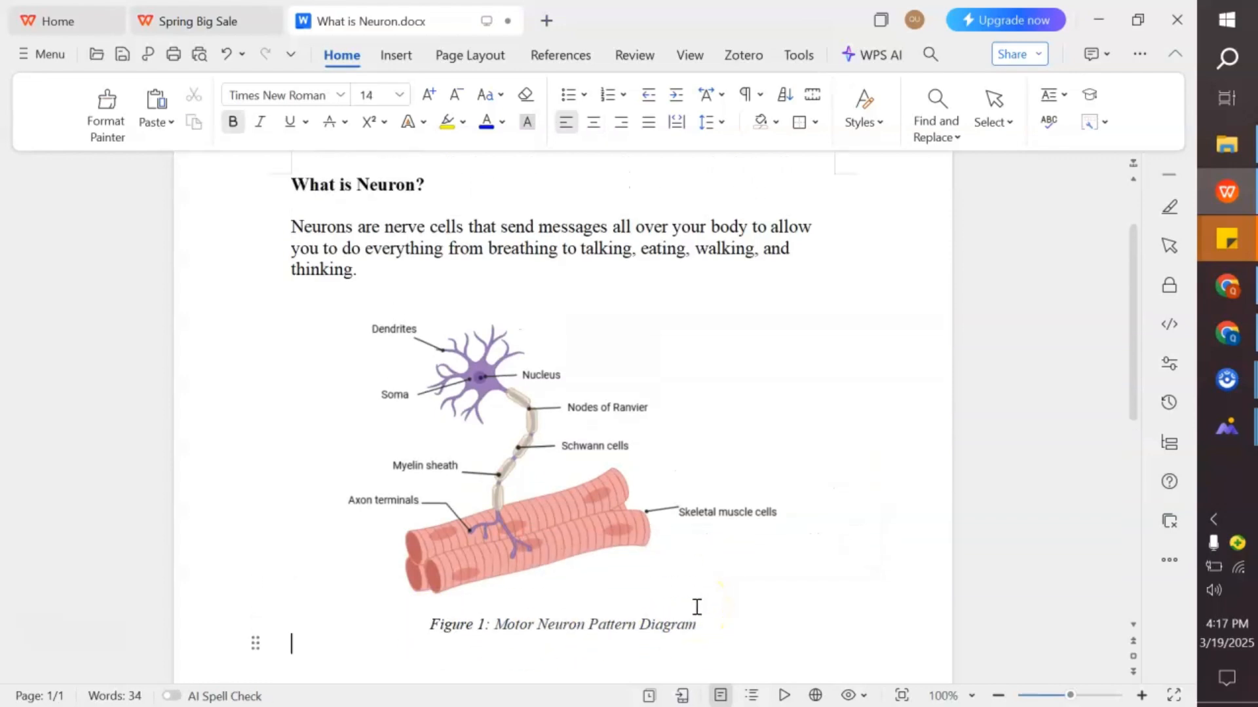
pyautogui.scroll(-3, 506, 521)
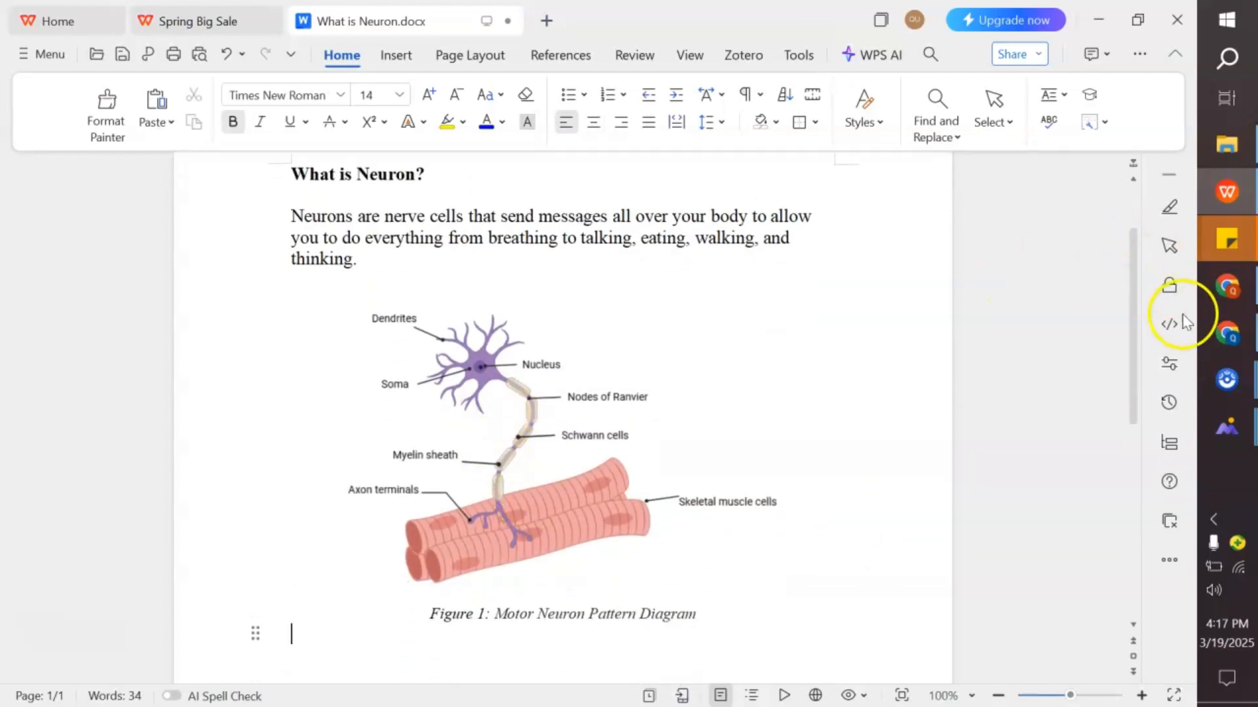
# - Return to BioRender and submit a five-star rating in the feedback dialog
pyautogui.click(1226, 333)
pyautogui.click(1013, 144)
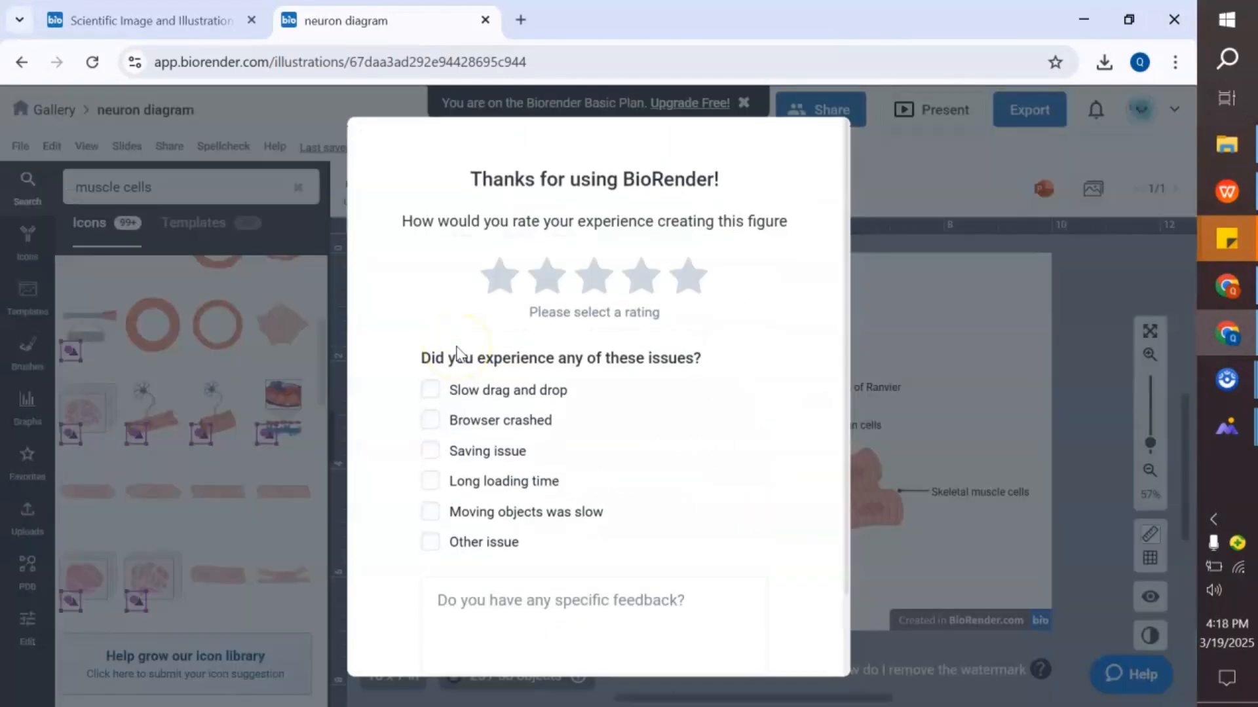
pyautogui.click(665, 284)
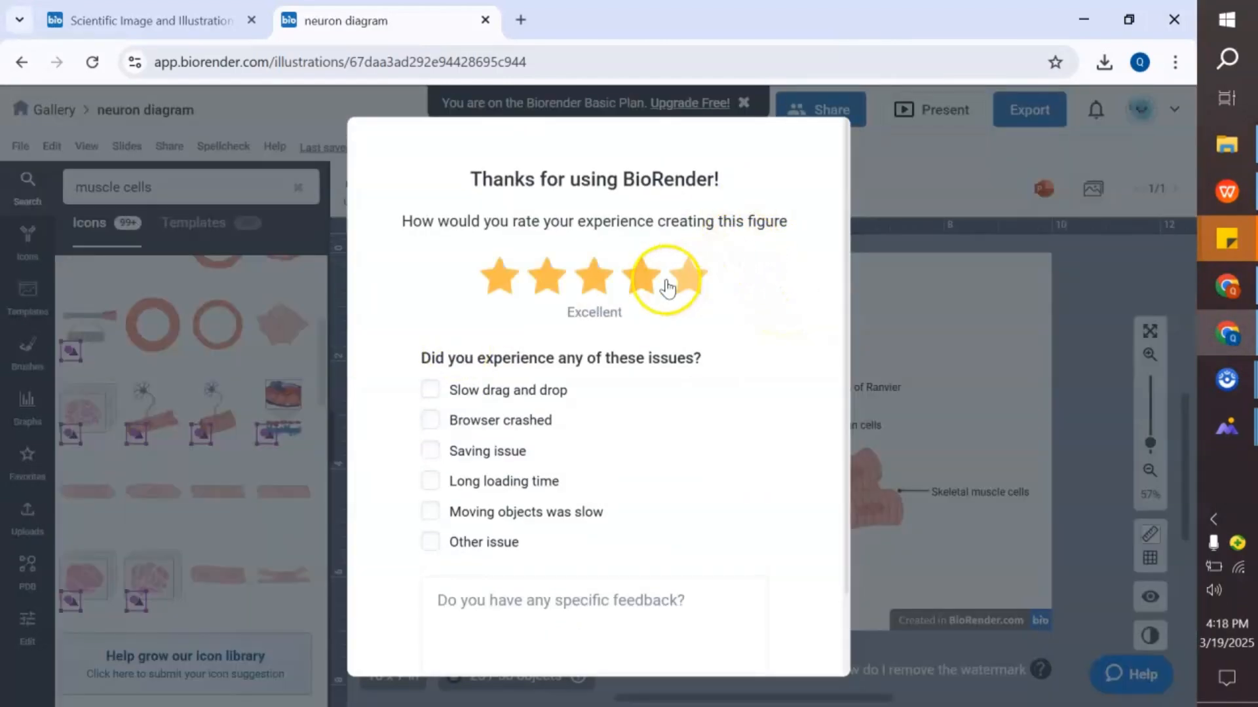
pyautogui.scroll(-3, 766, 417)
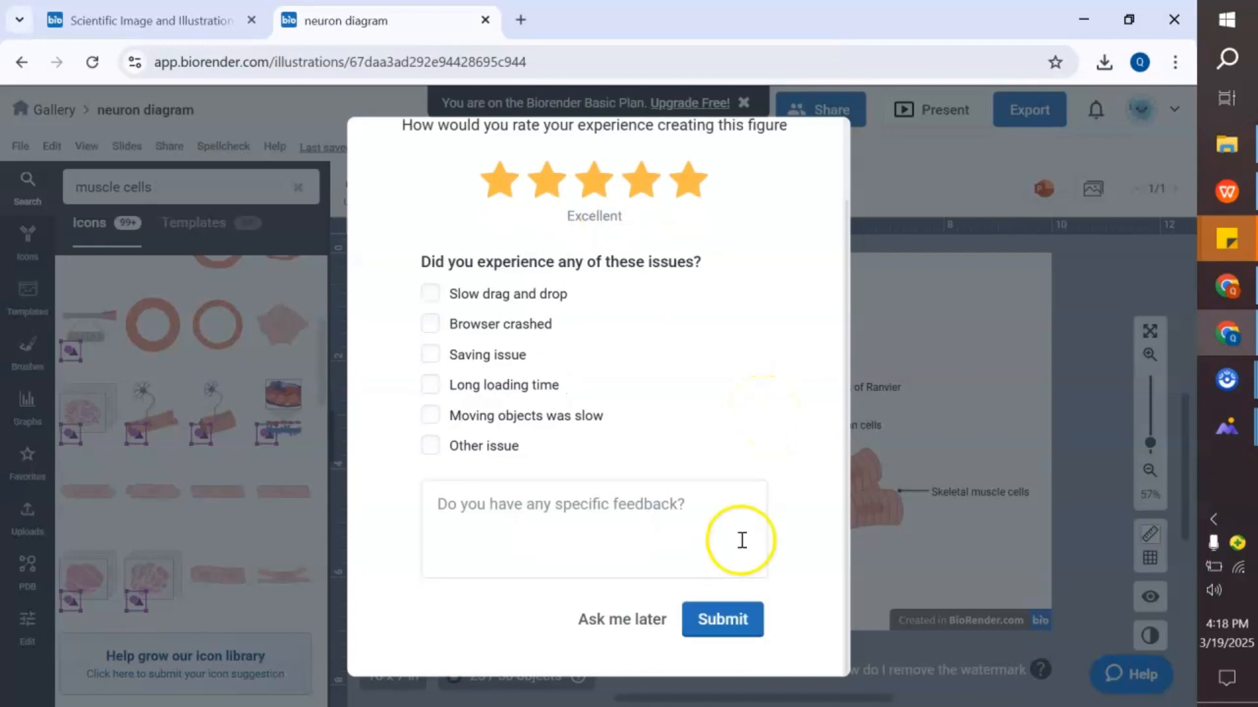
pyautogui.click(741, 623)
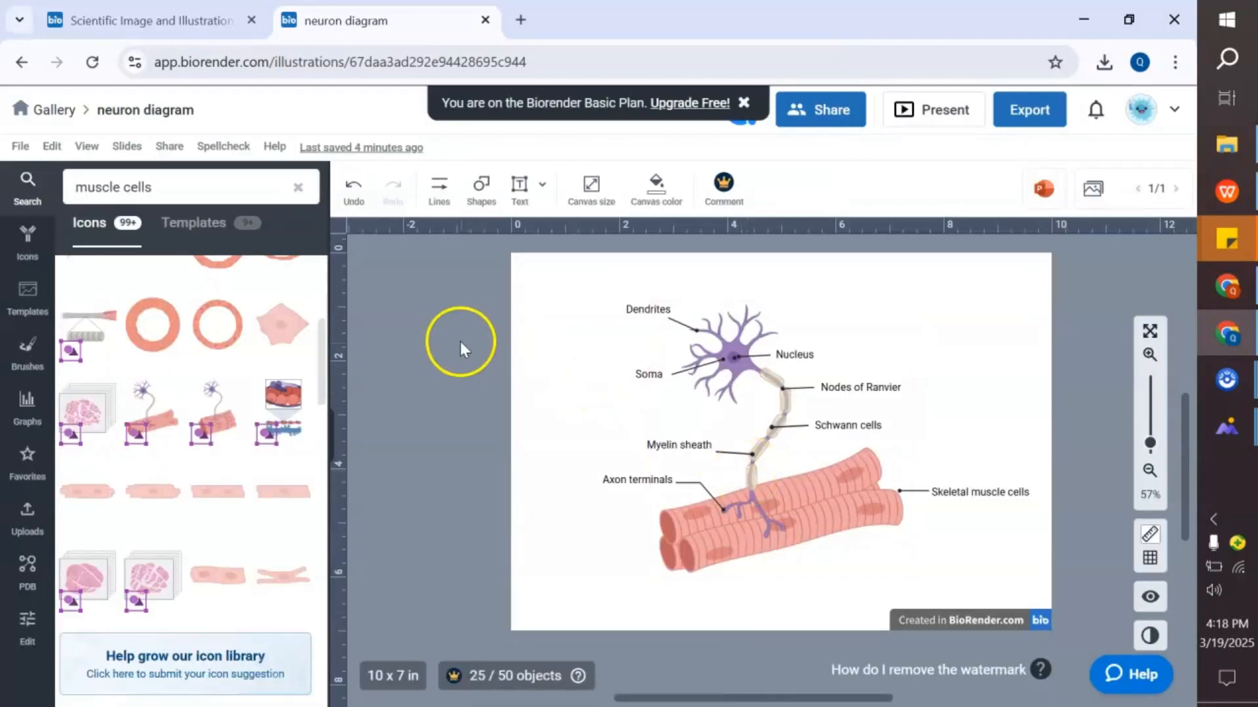